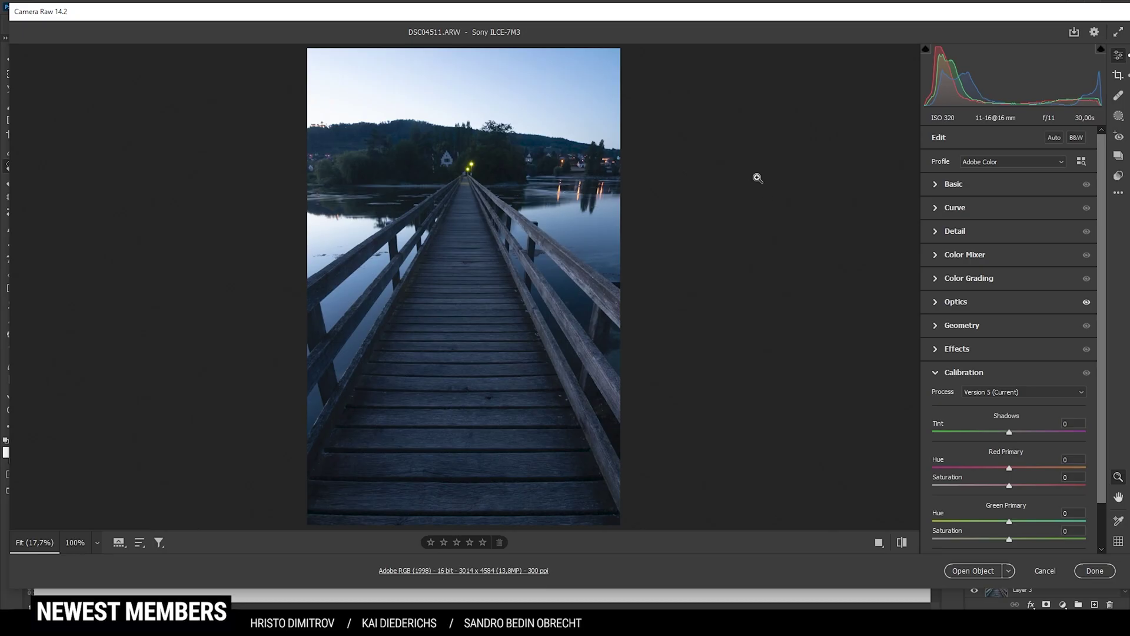
Step: Switch the bridge photo's camera profile from Adobe Color to Adobe Landscape
click(1000, 163)
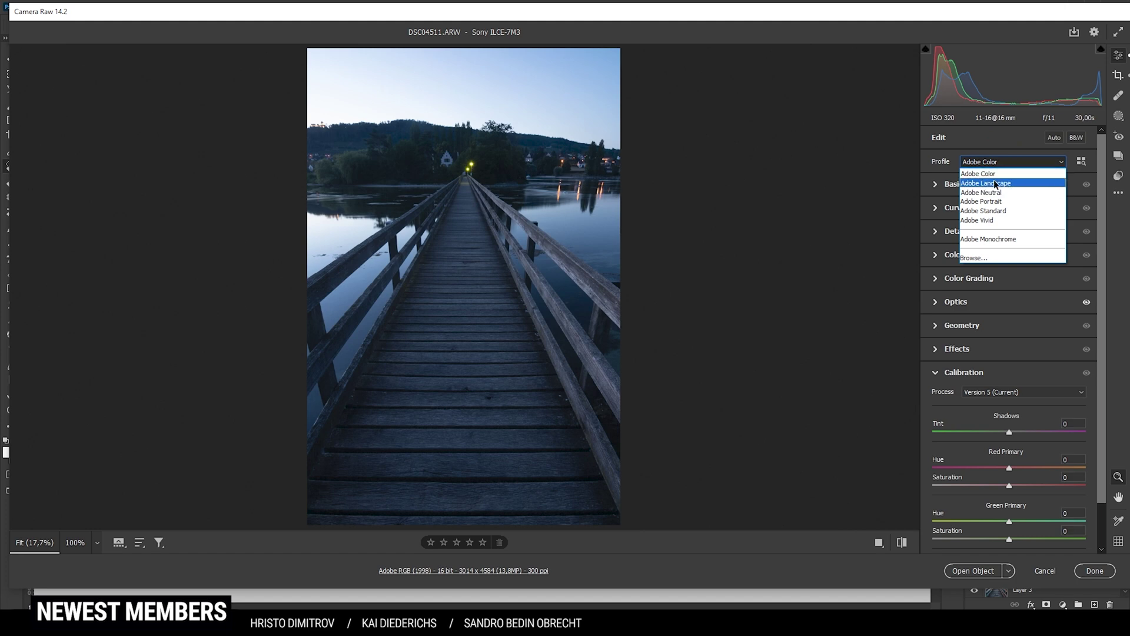
click(996, 183)
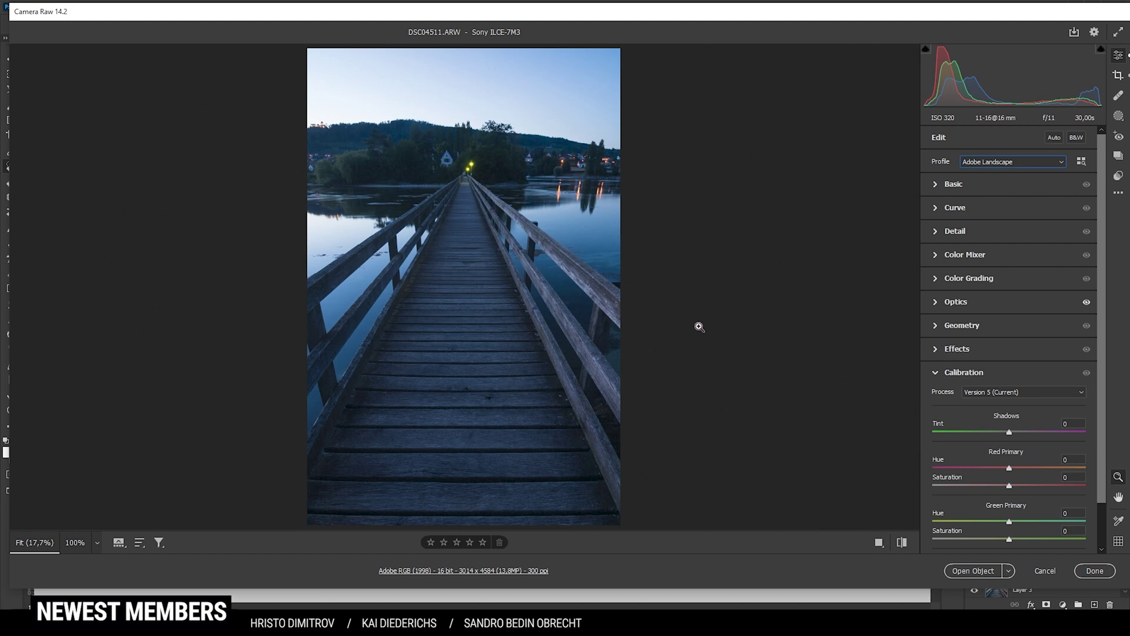
click(980, 325)
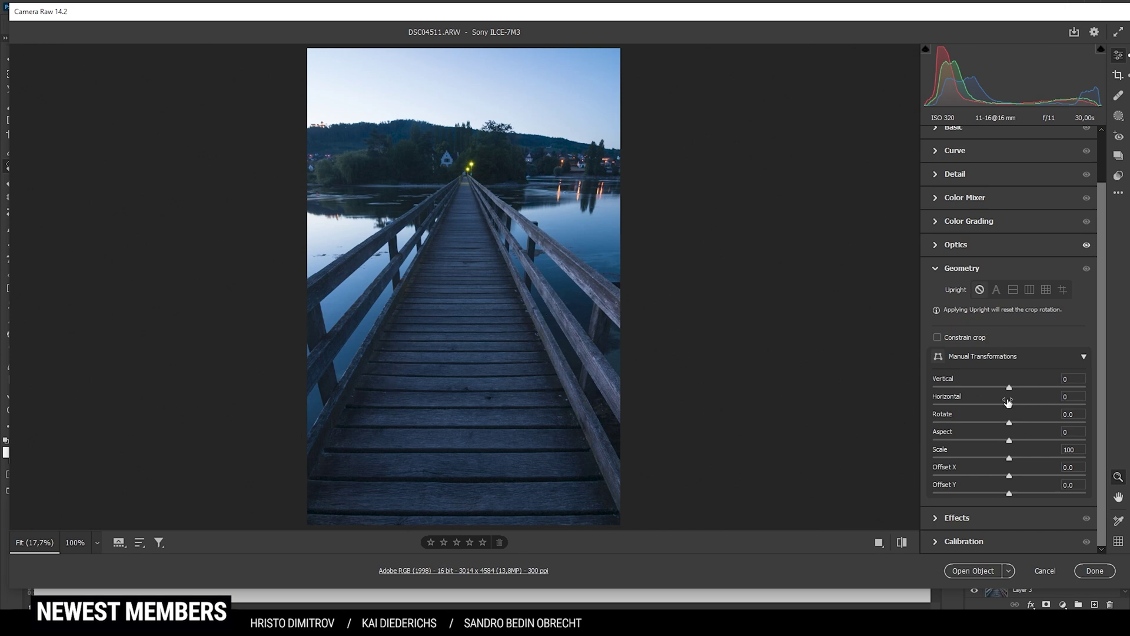
Step: Set the Manual Transformations Vertical perspective correction to +83
drag(1009, 387, 1072, 387)
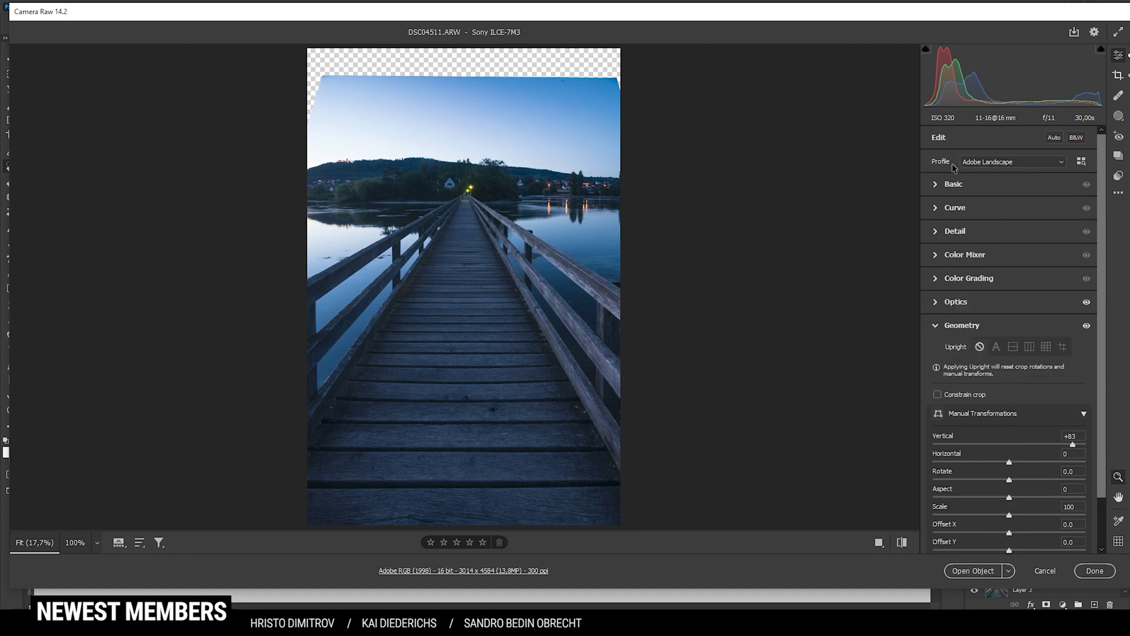
click(954, 184)
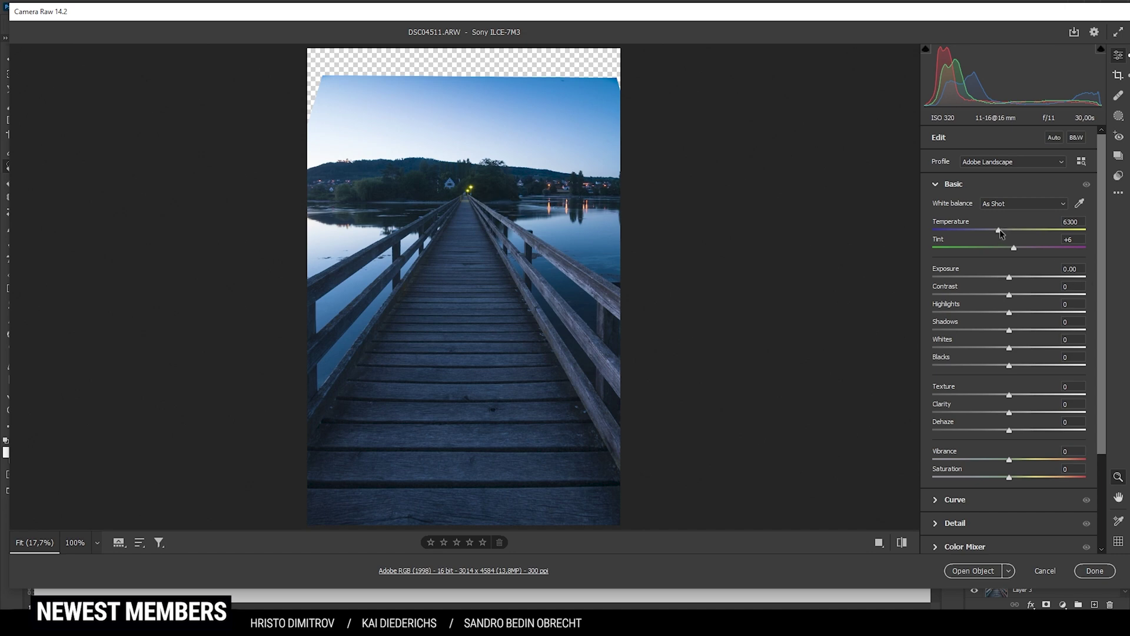
Step: Warm the white balance to Temperature 11500 with Tint +9
drag(999, 230, 1046, 241)
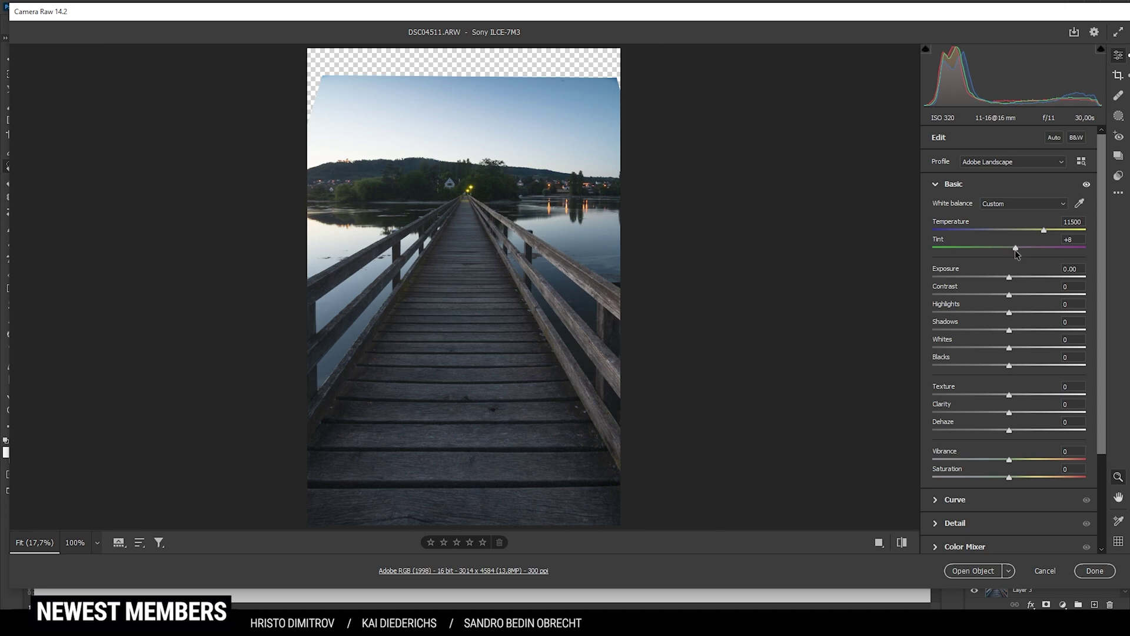
drag(1015, 249, 1015, 250)
Step: Brighten Exposure to +0.70 and pull Highlights down to -78 and Whites to -75
drag(1008, 278, 1022, 289)
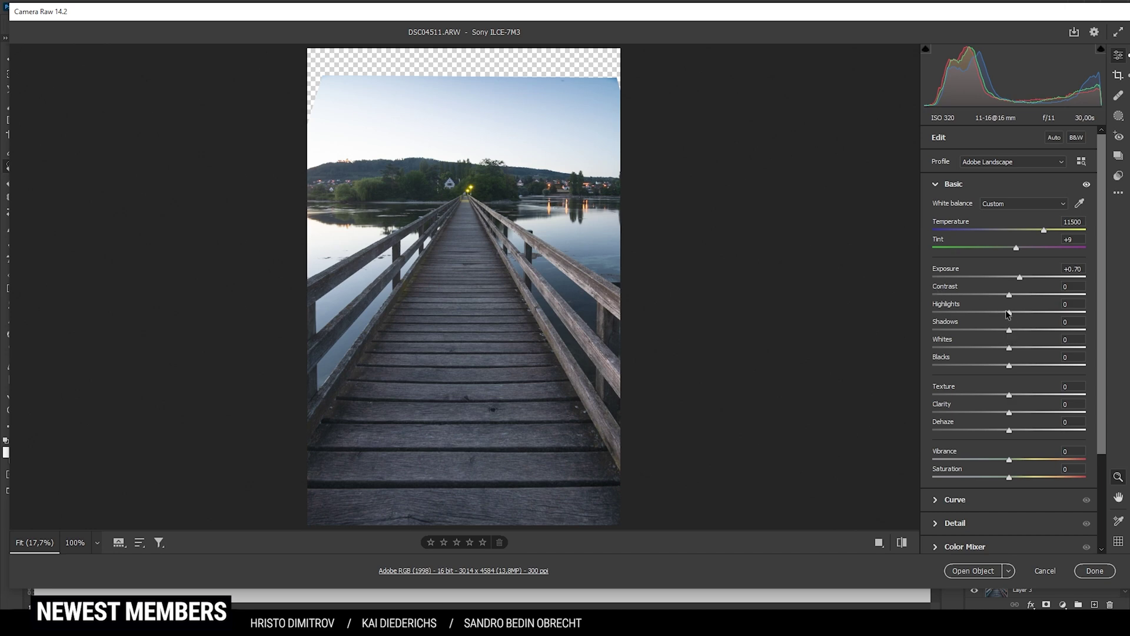
drag(1008, 312, 947, 312)
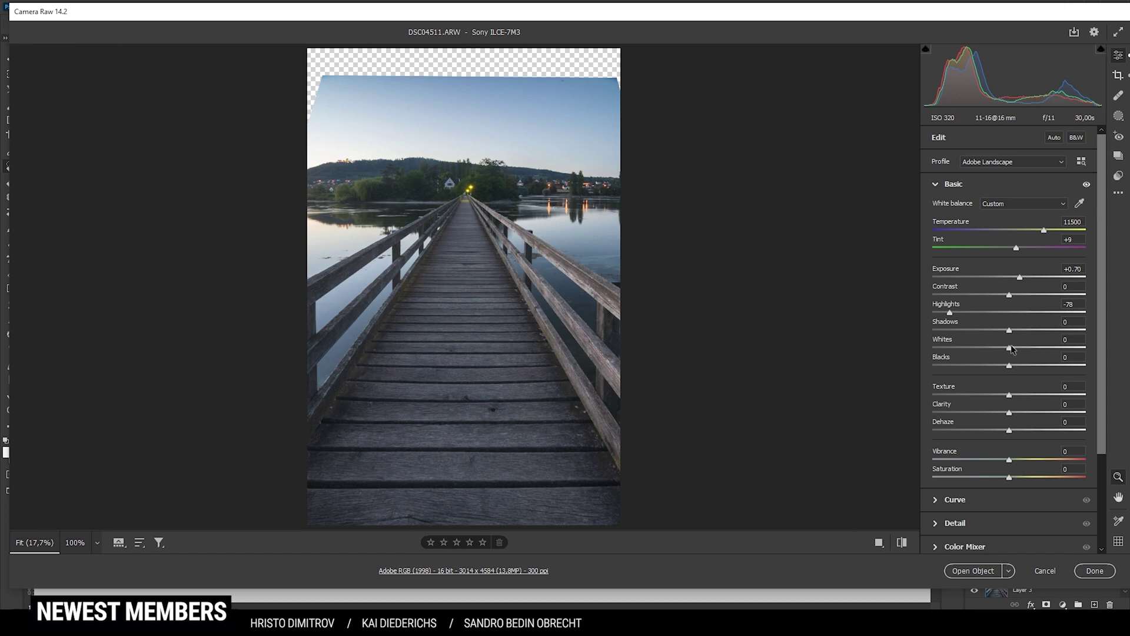
drag(1009, 348, 965, 347)
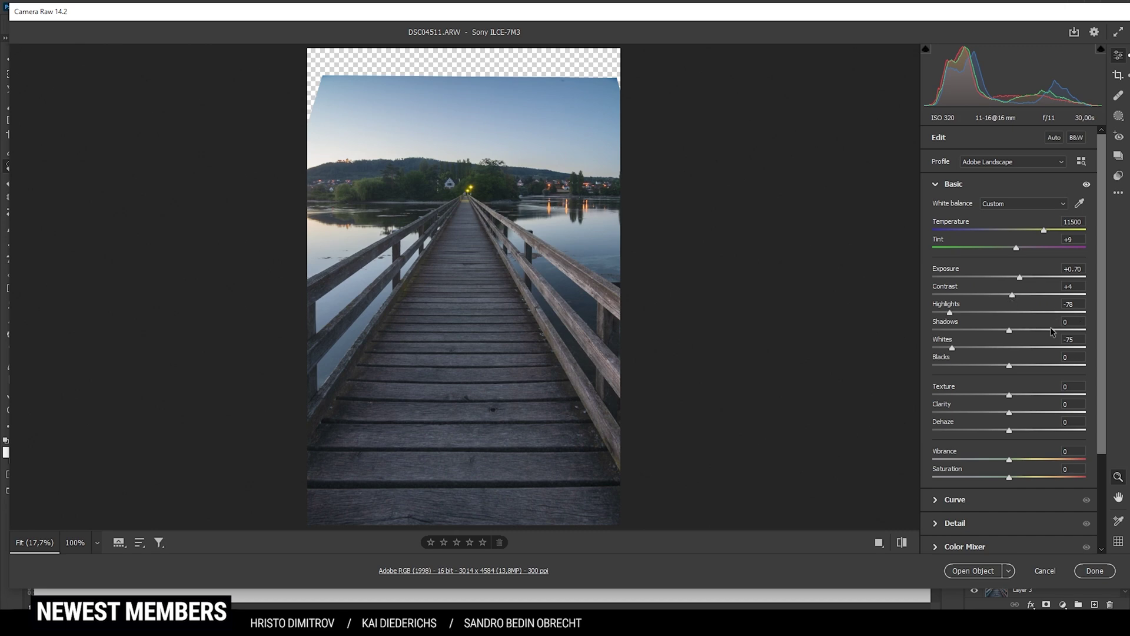
Step: Add slight Texture and Clarity, set Dehaze -5, Vibrance +18 and Saturation +11
click(1012, 395)
drag(1009, 412, 1011, 413)
drag(1010, 433, 1005, 434)
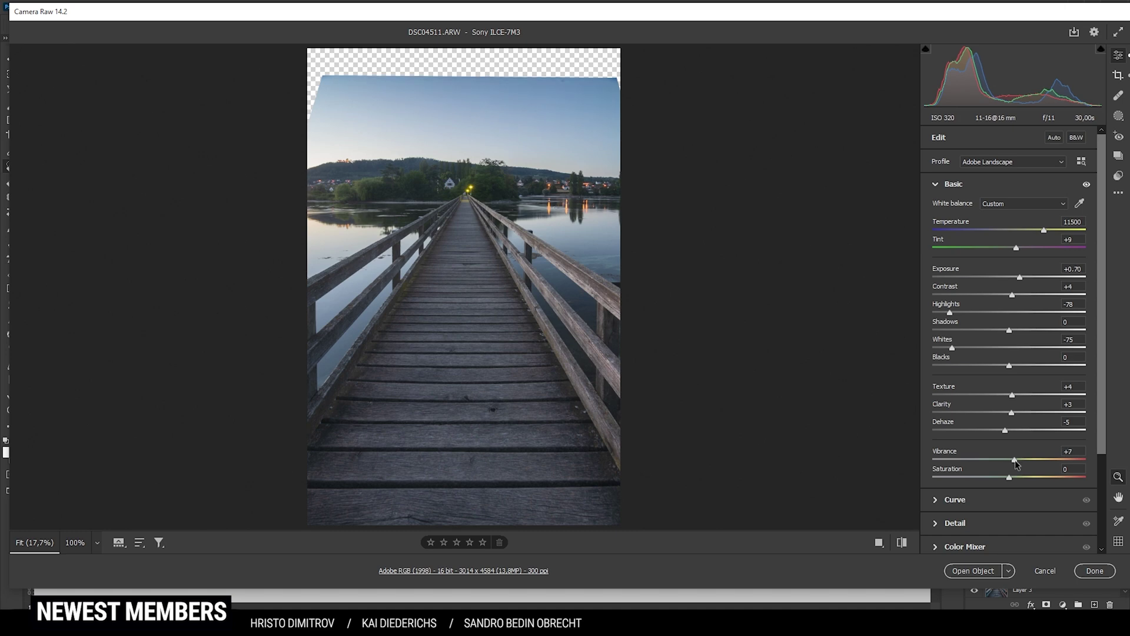
drag(1015, 461, 1017, 480)
click(902, 543)
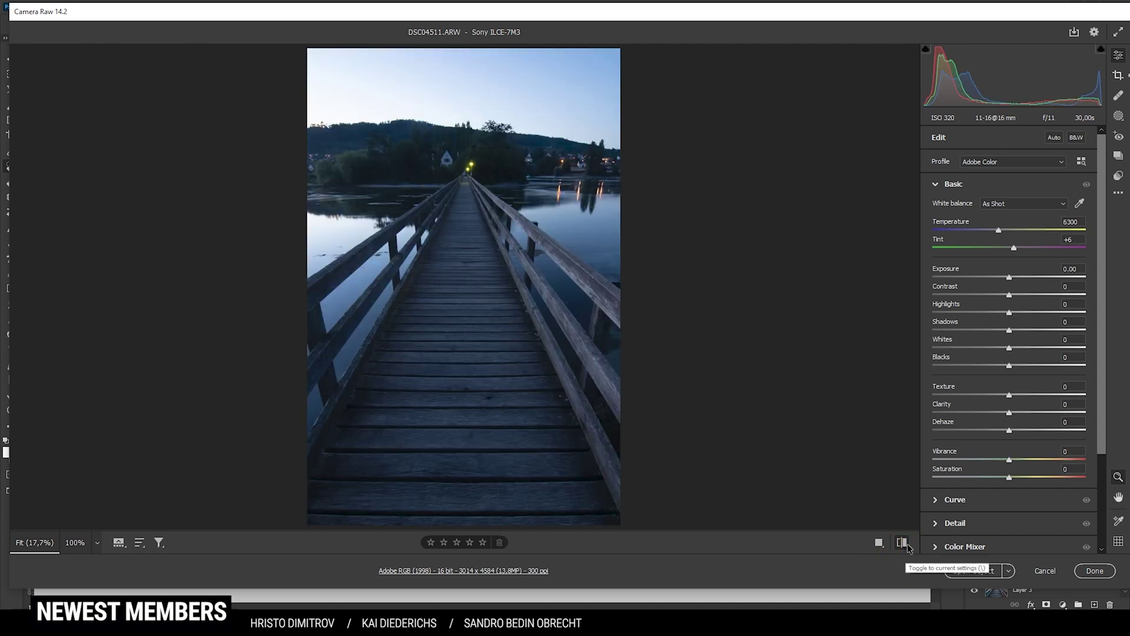
click(907, 546)
click(907, 546)
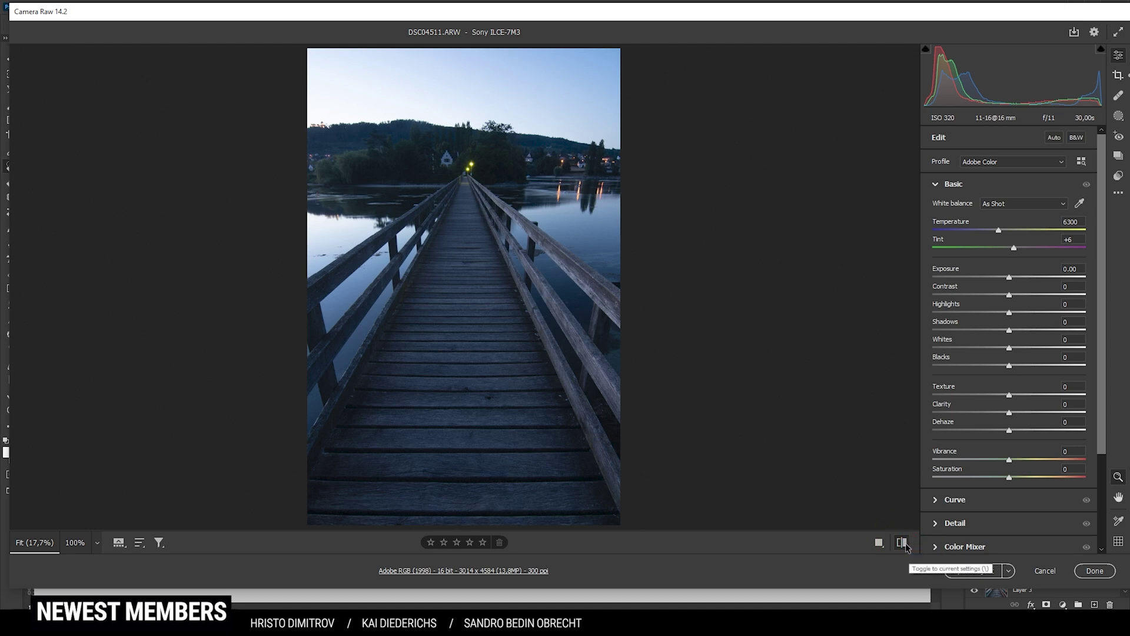
click(909, 547)
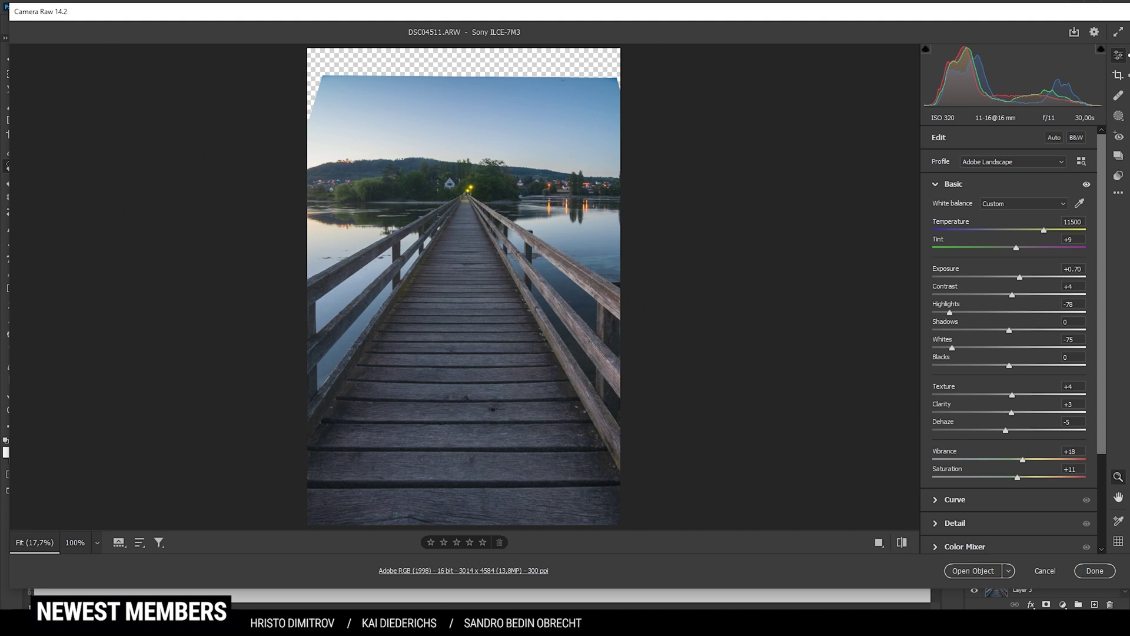
Step: Add a linear gradient mask from the sky top to the horizon with Exposure -1.05
click(1118, 117)
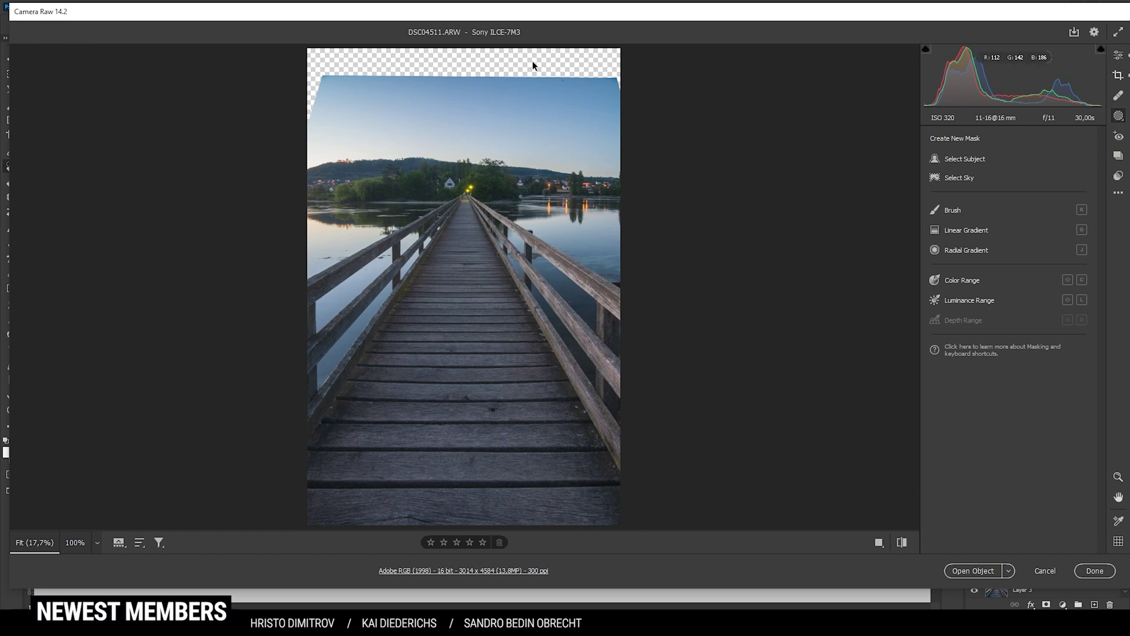
click(965, 230)
drag(490, 77, 482, 207)
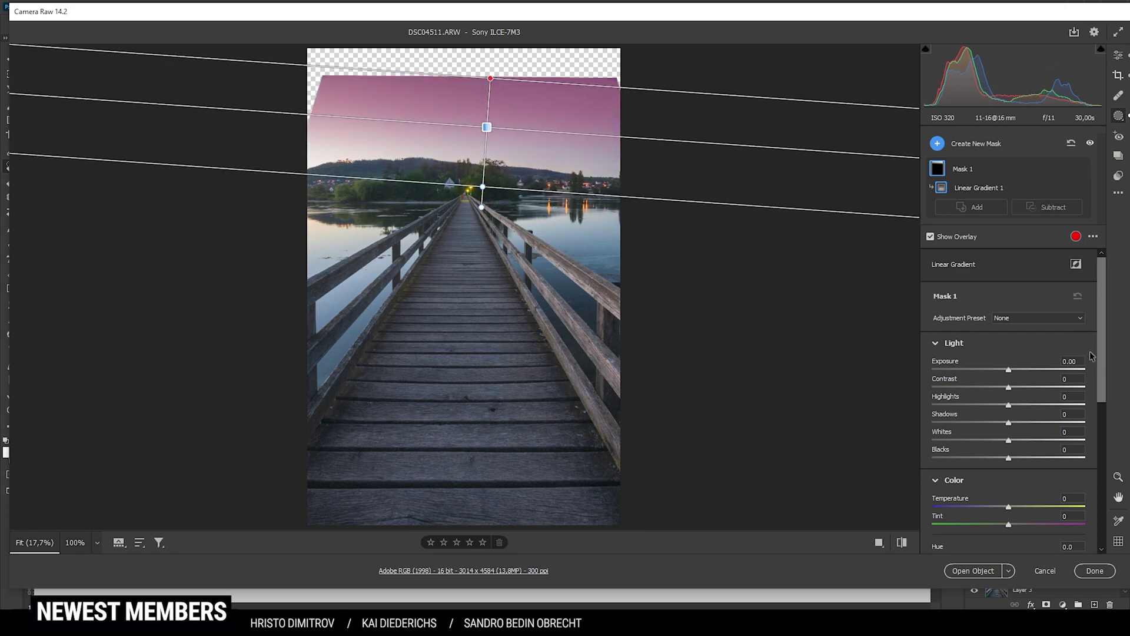
drag(1011, 370, 993, 370)
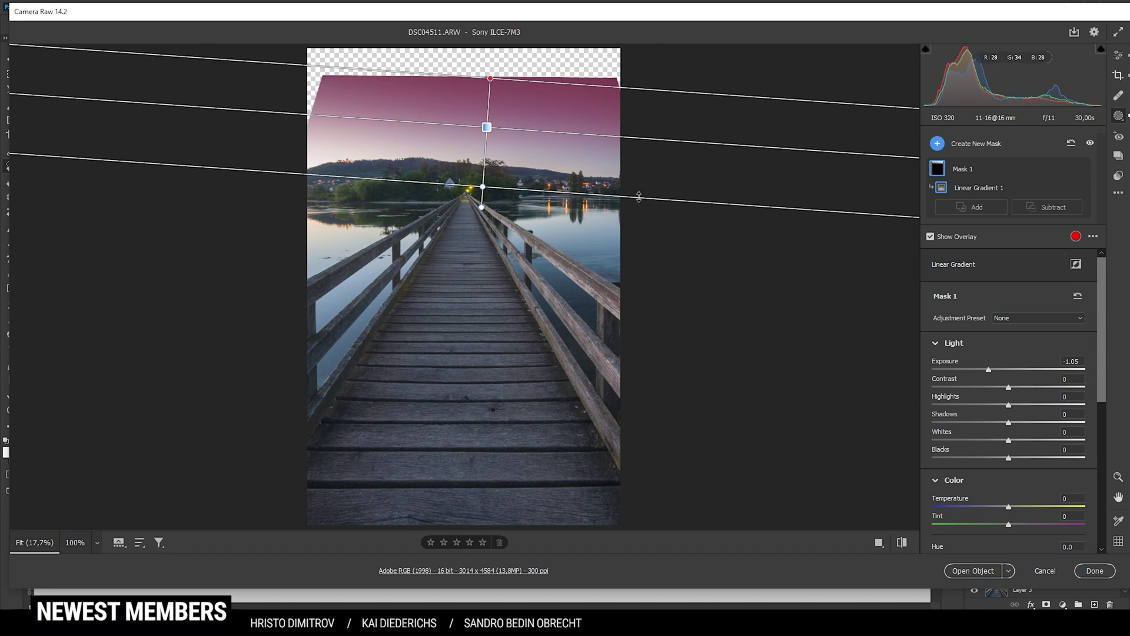
click(937, 144)
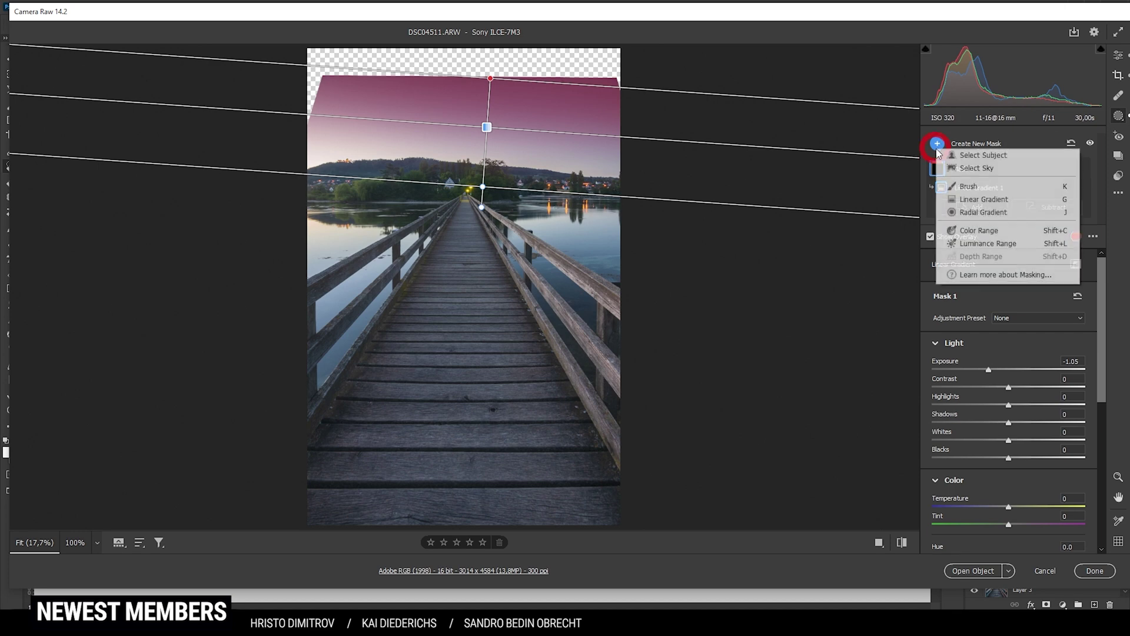
Step: Draw a radial gradient mask ellipse over the left horizon sky, refining its size and position
click(969, 217)
drag(309, 153, 367, 175)
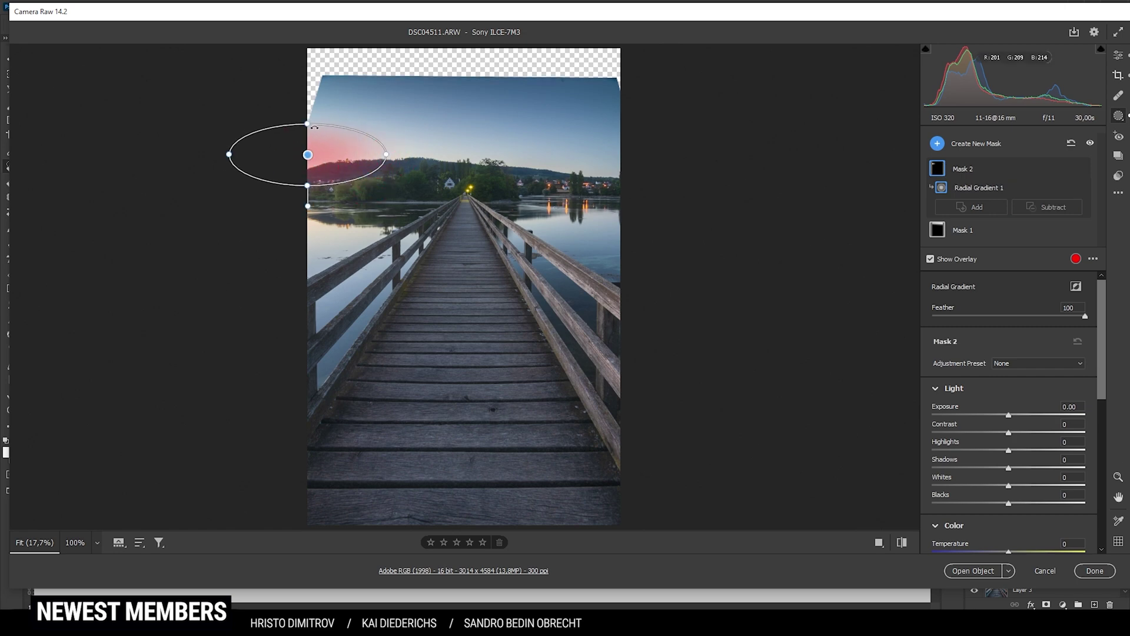
drag(307, 125, 306, 130)
drag(387, 155, 391, 155)
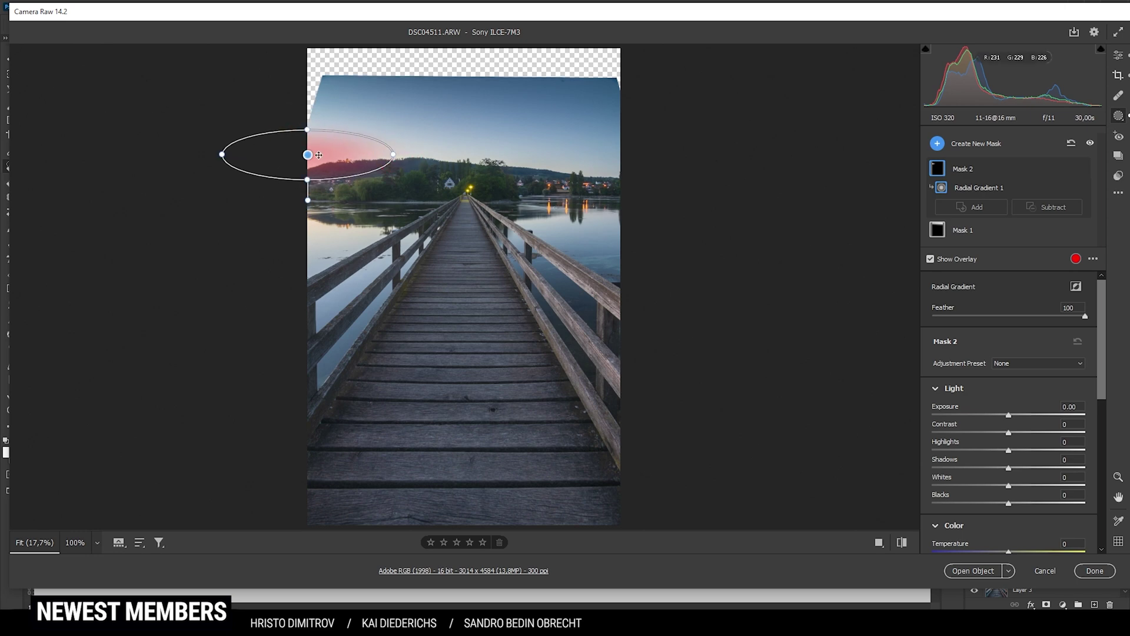
drag(309, 154, 314, 142)
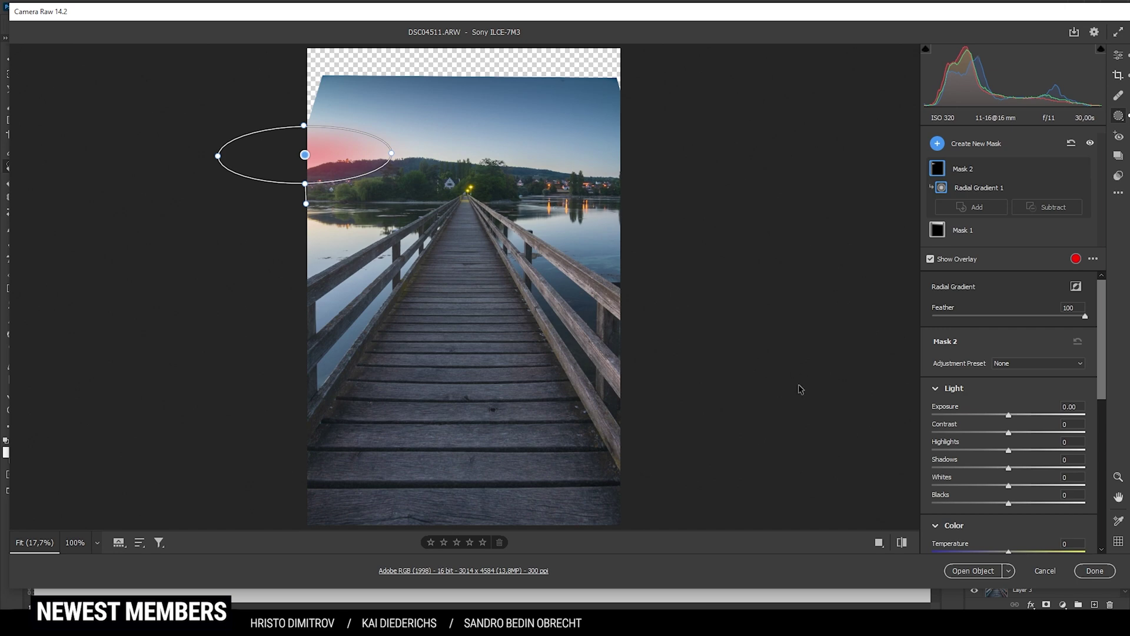
Step: Inside the radial mask, raise Blacks to +25, warm Temperature to +21 and lower Dehaze to -7
drag(1011, 502, 1030, 503)
scroll(1038, 435, down, 4)
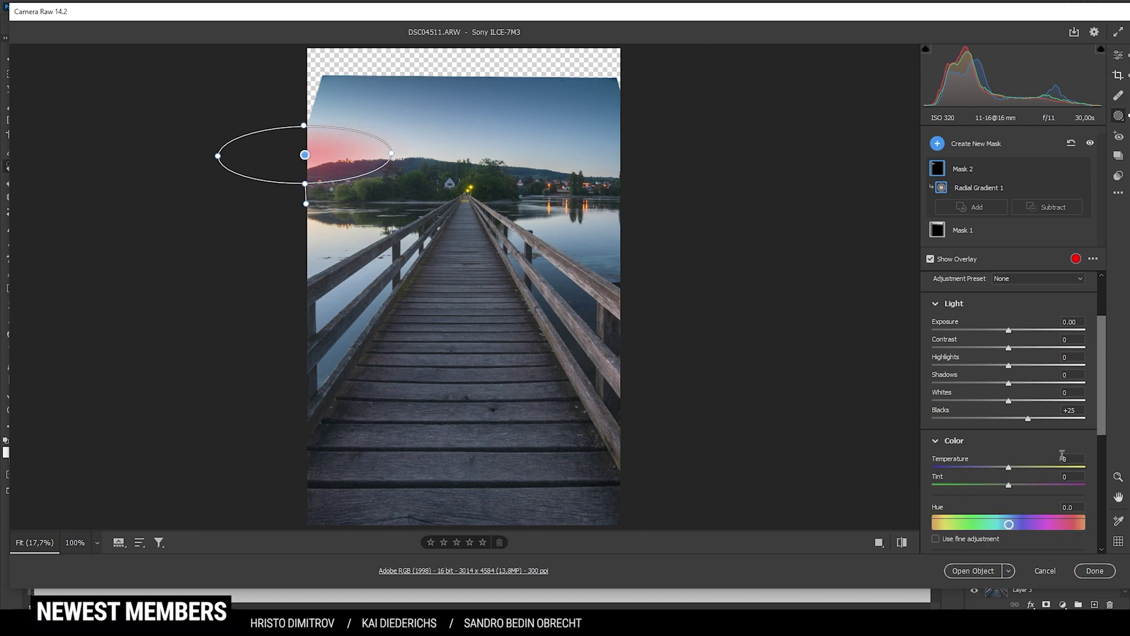
drag(1009, 439, 1010, 439)
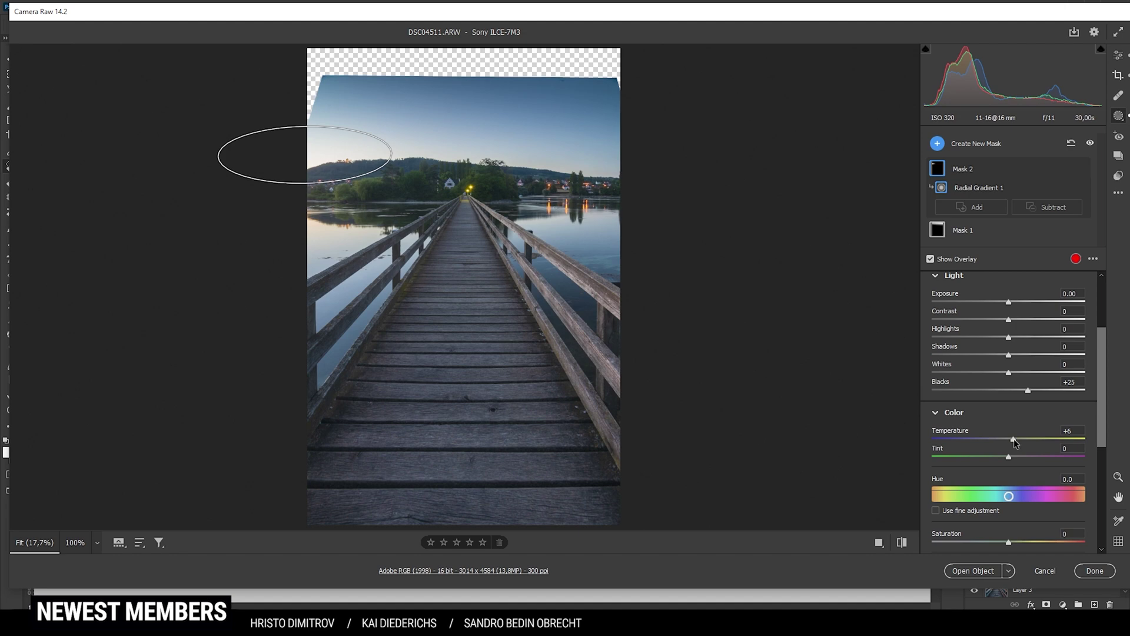
drag(1013, 438, 1025, 440)
scroll(988, 406, down, 5)
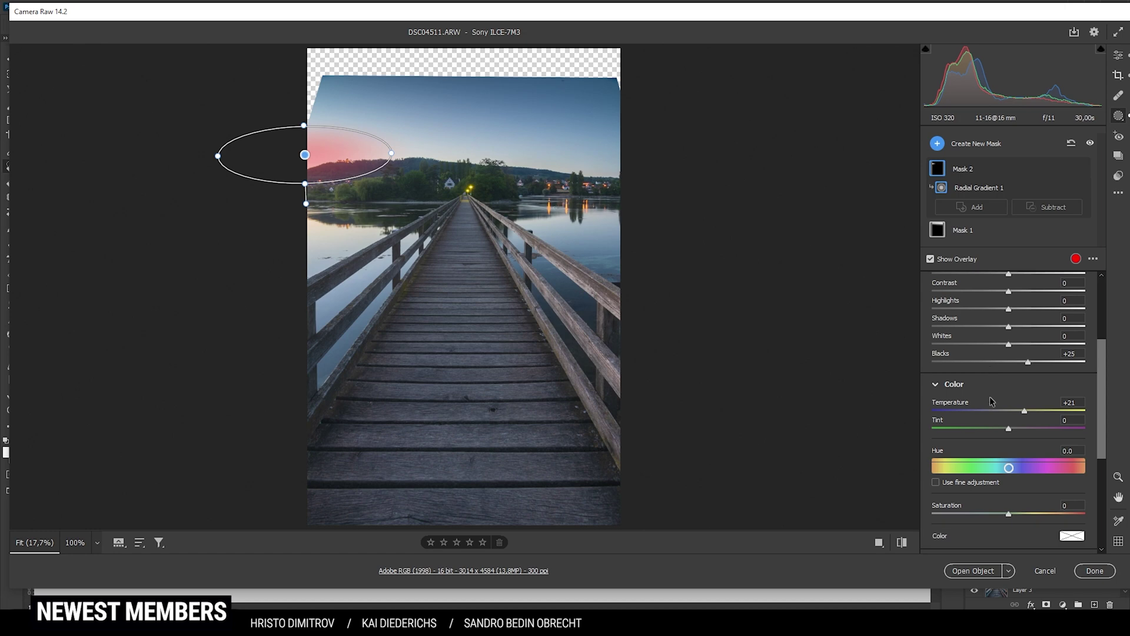
scroll(989, 403, down, 2)
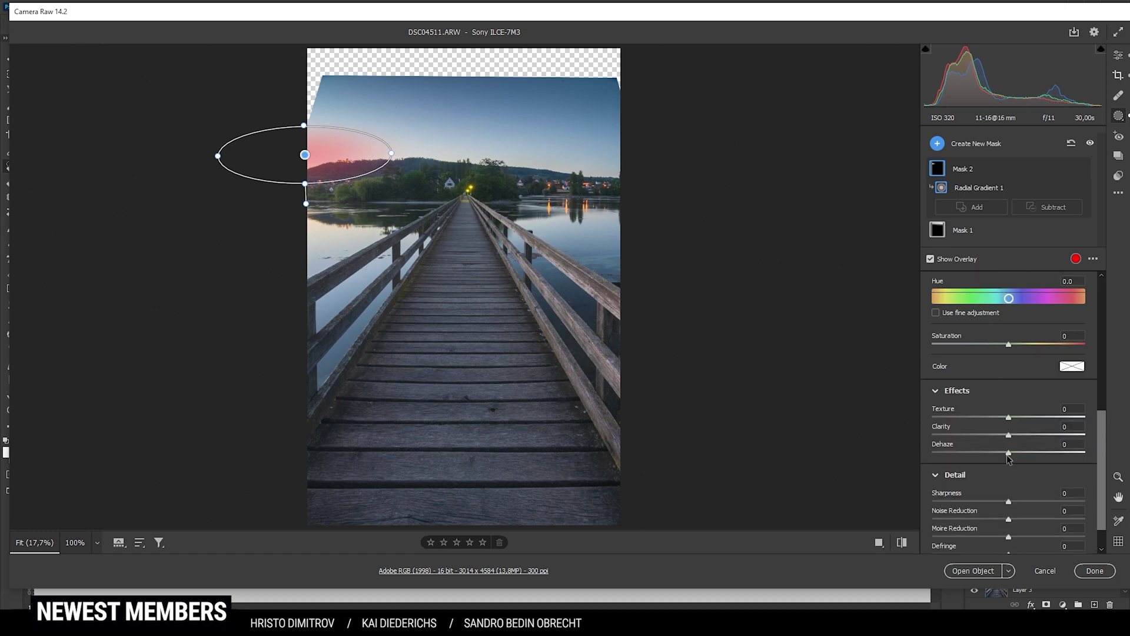
drag(1007, 457, 991, 455)
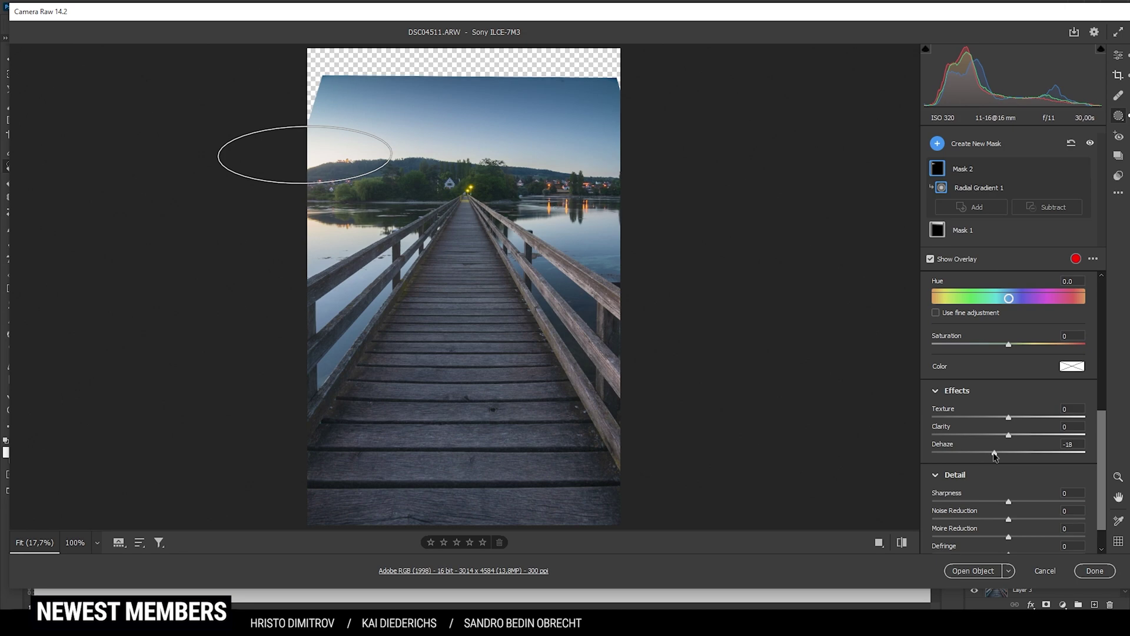
drag(994, 455, 1005, 455)
Step: Add a new linear gradient mask fading up from the bottom of the boardwalk
click(1118, 55)
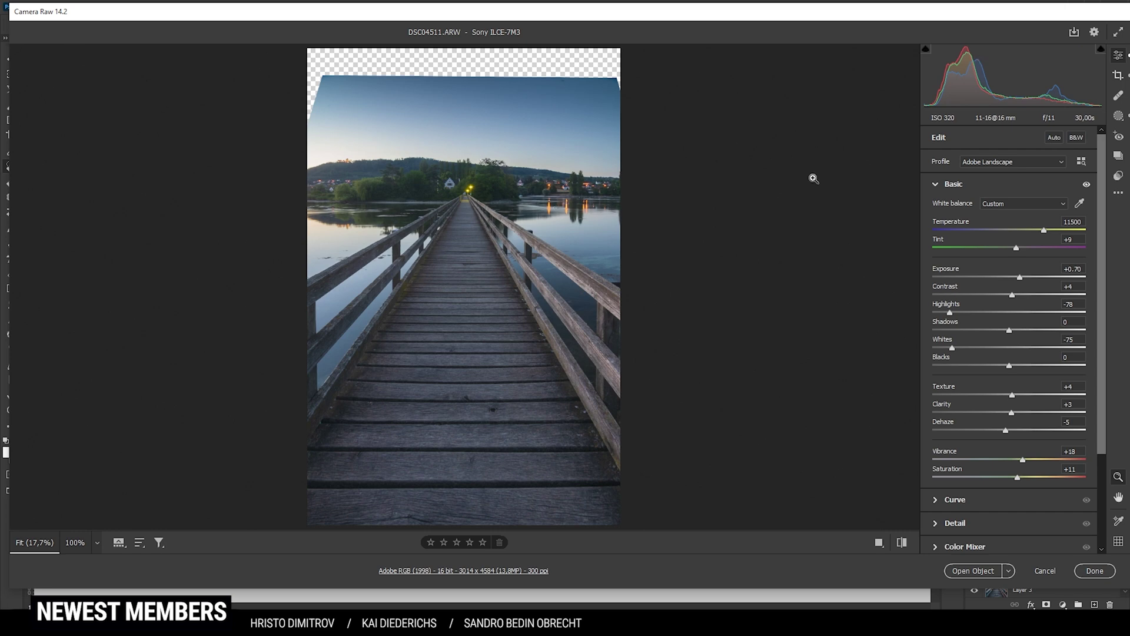
click(1118, 116)
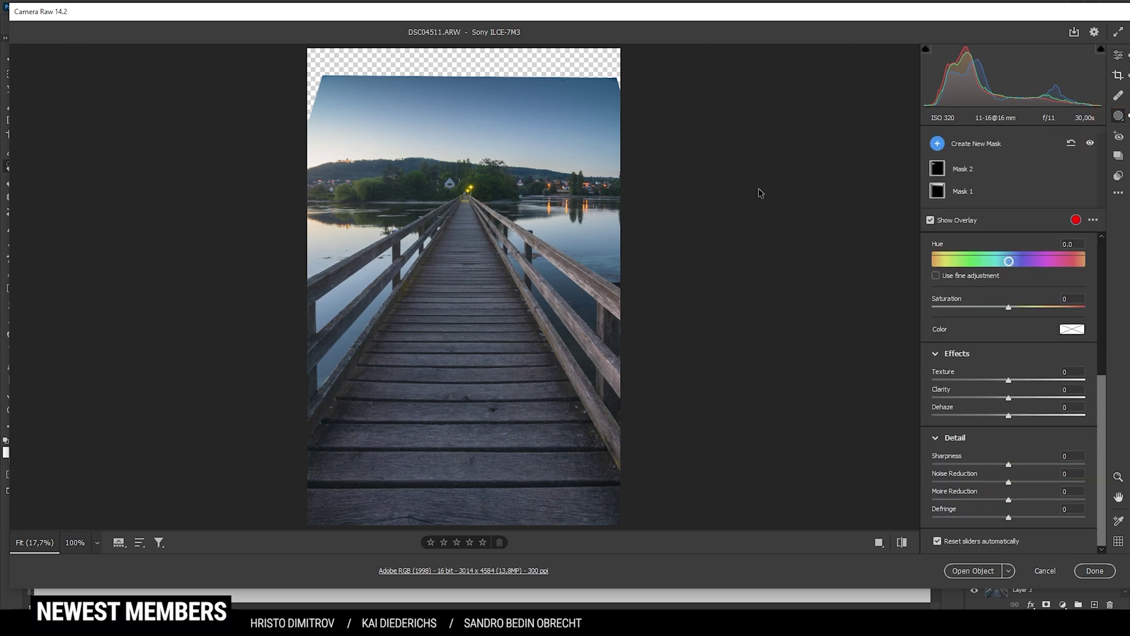
click(936, 144)
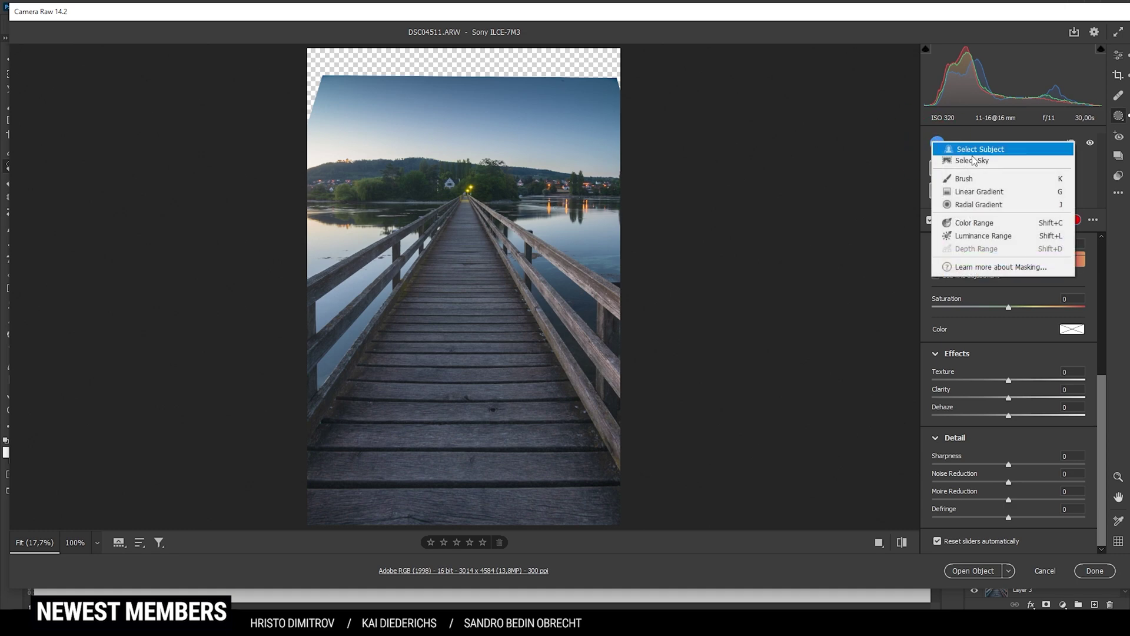
click(982, 195)
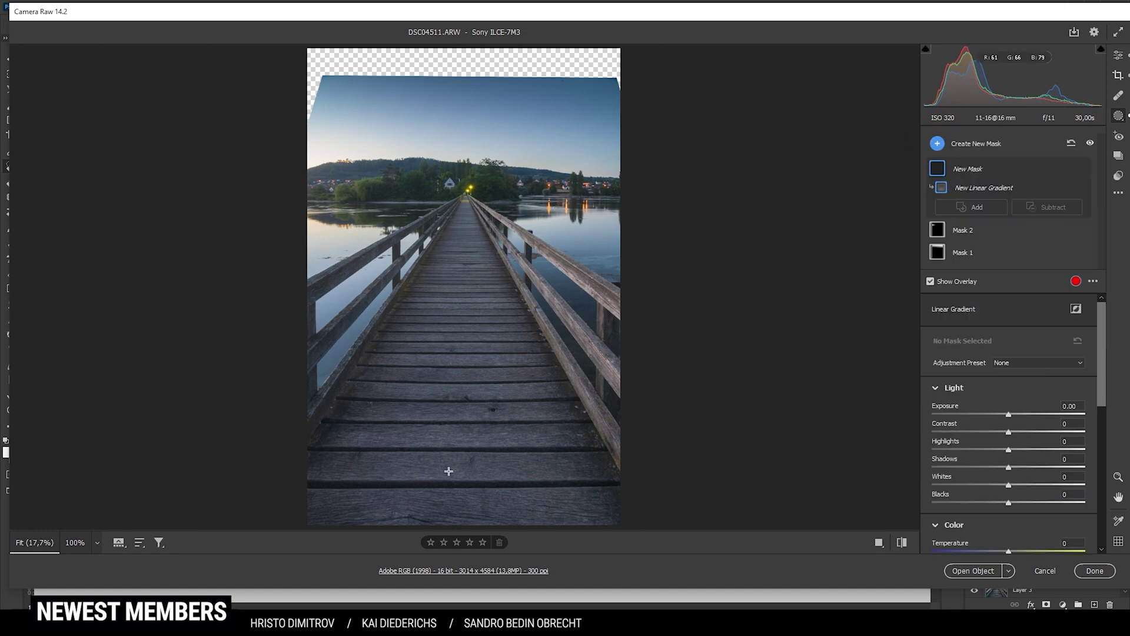
drag(461, 477, 481, 252)
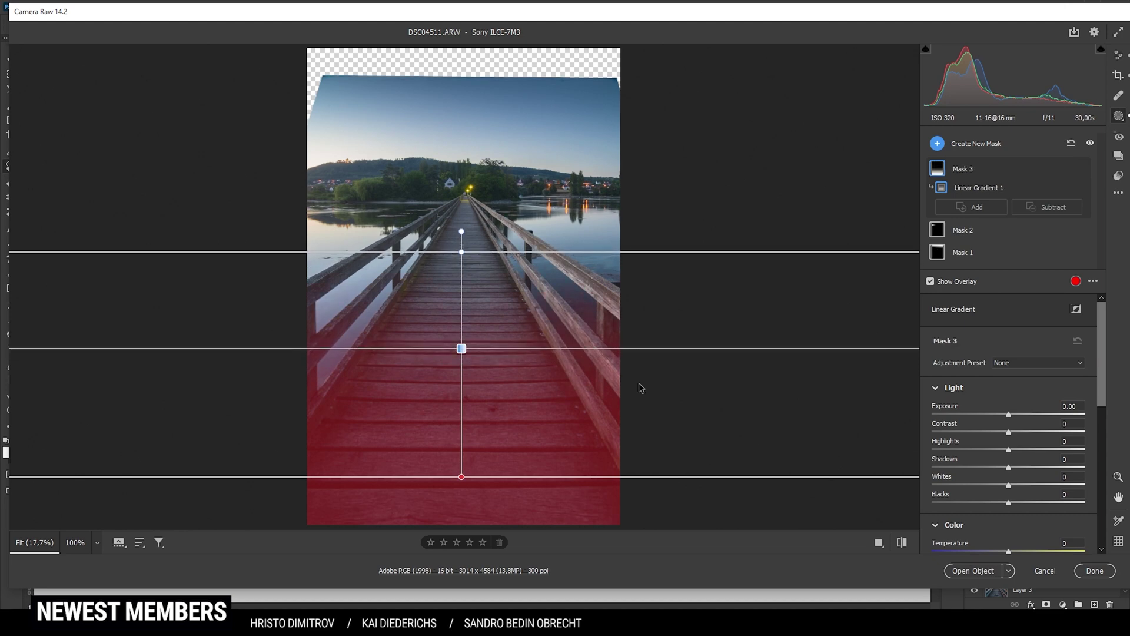
Step: Set the foreground mask's Exposure to -0.80 and Whites to -44
drag(1008, 414, 991, 415)
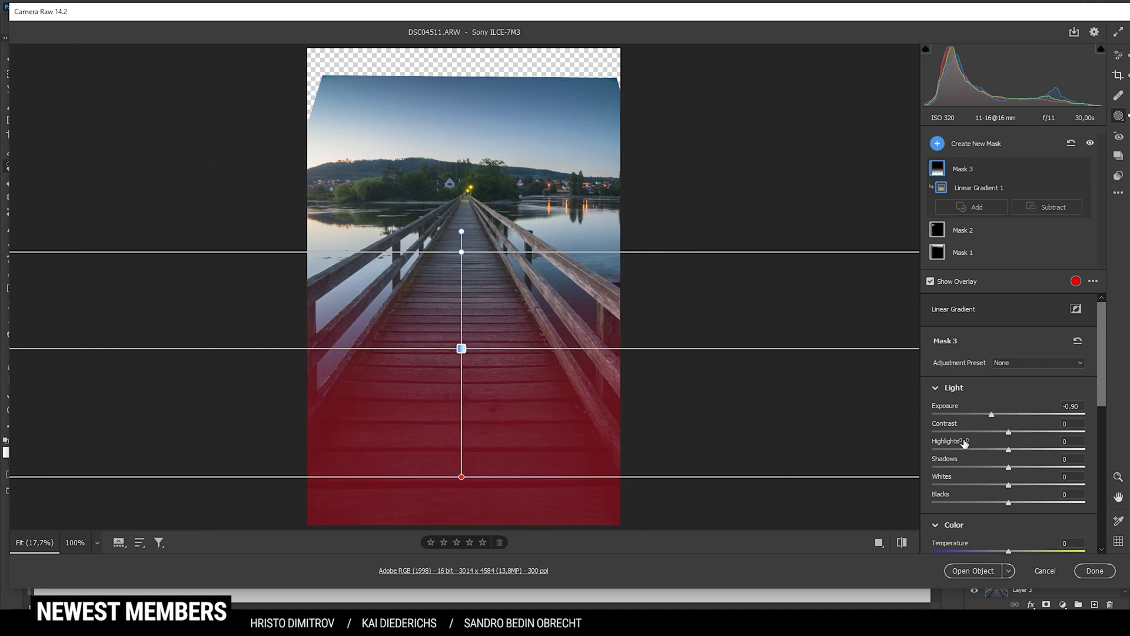
drag(992, 413, 993, 413)
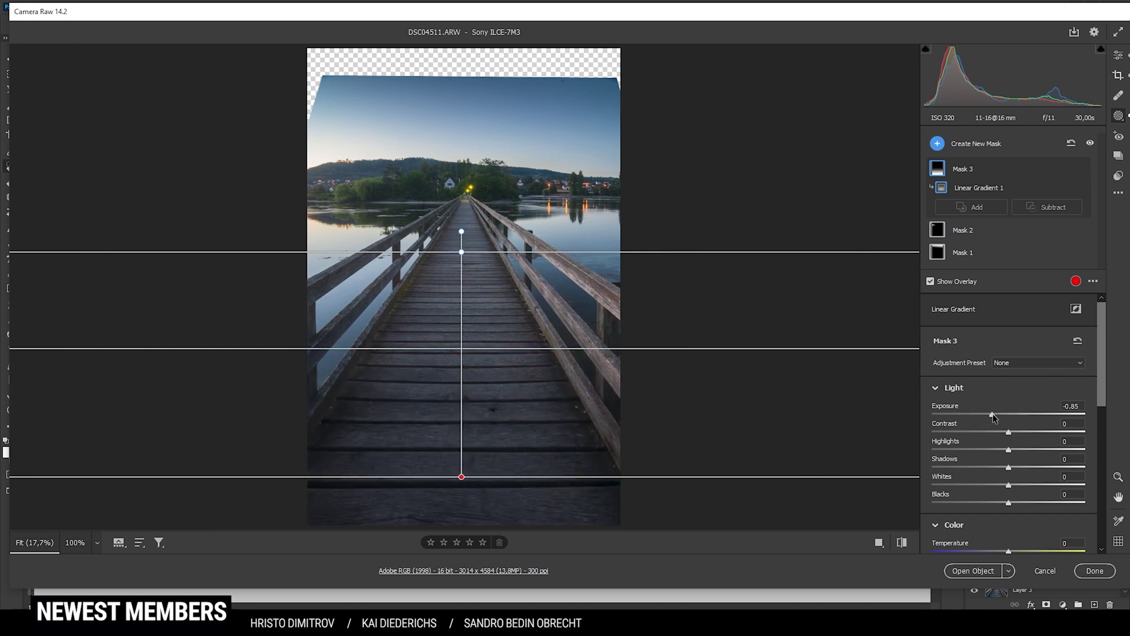
drag(993, 414, 994, 414)
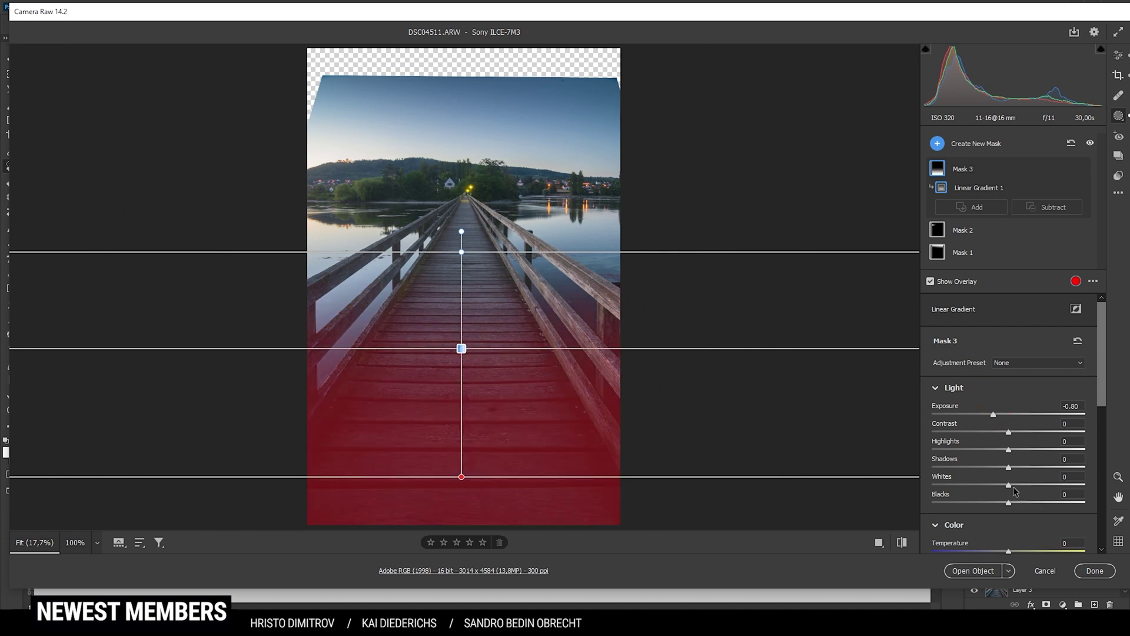
drag(1009, 485, 976, 483)
click(1119, 55)
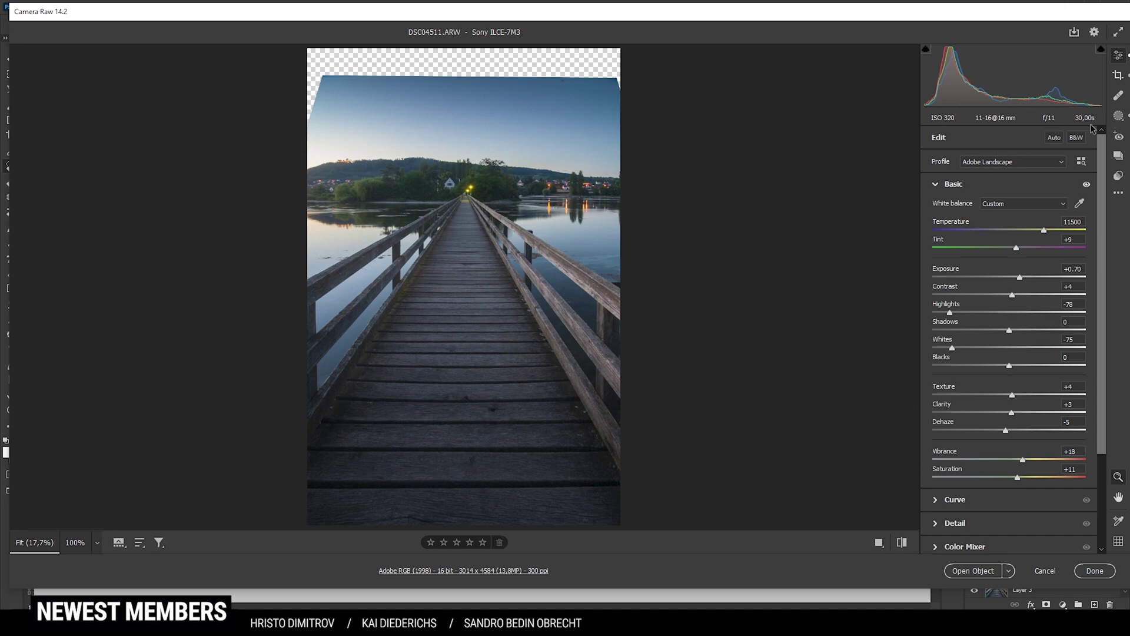
click(1118, 112)
Step: Add a radial mask on the middle boardwalk with Texture +5 and Clarity +55, shifted further down
click(937, 143)
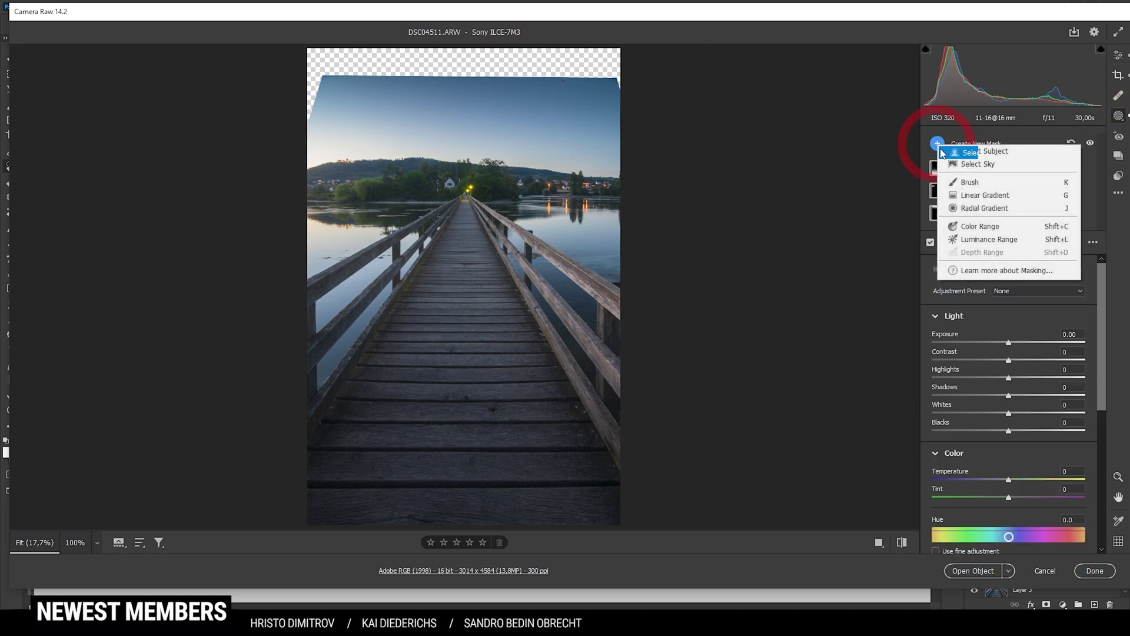
click(970, 210)
drag(439, 320, 462, 313)
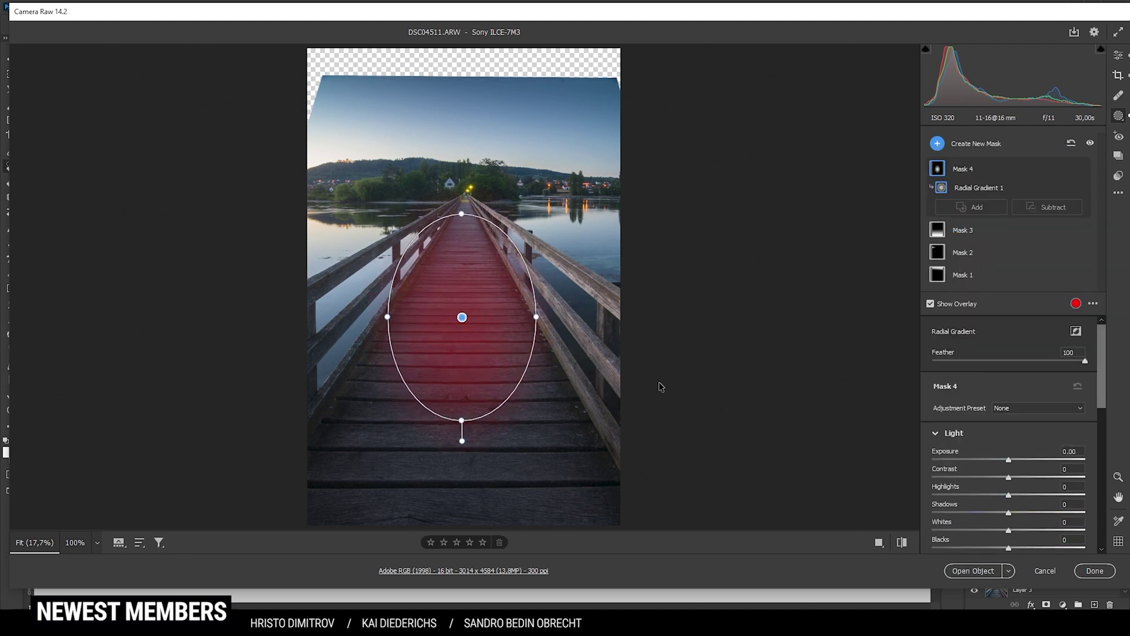
scroll(1043, 451, down, 3)
scroll(1043, 450, down, 6)
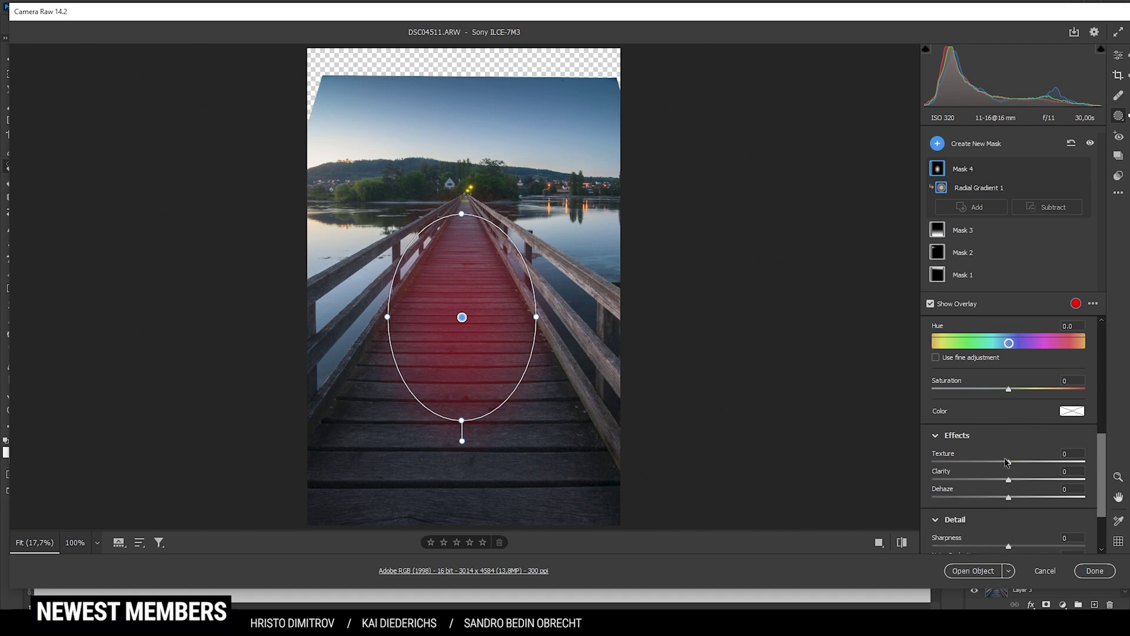
drag(1009, 463, 1051, 480)
click(1010, 480)
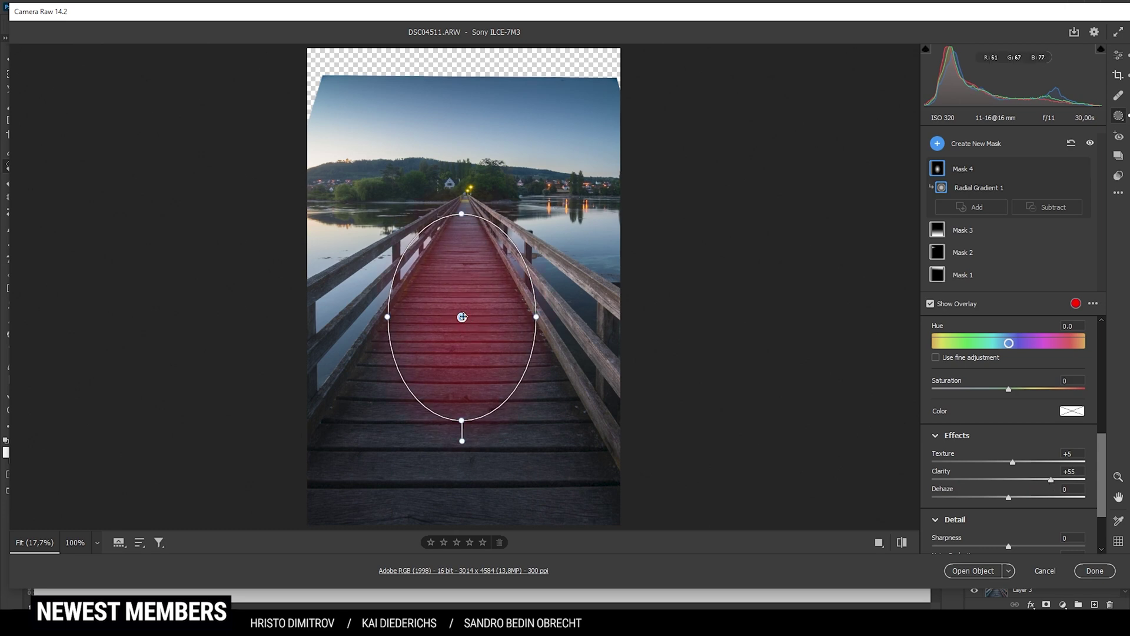
drag(462, 317, 465, 365)
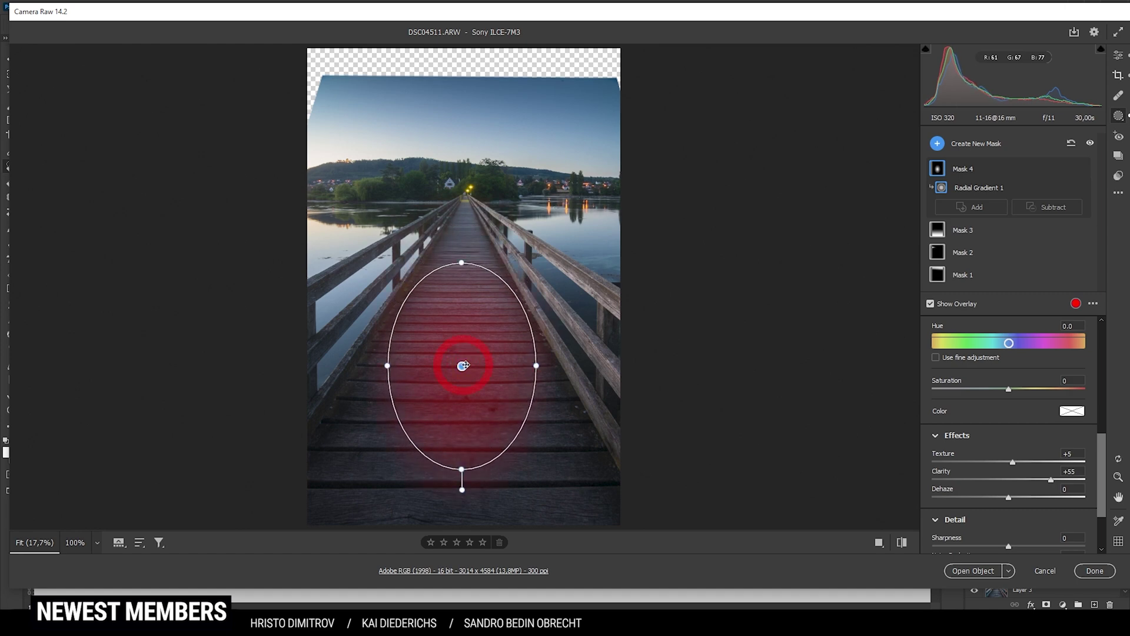
Step: Return to the main edit settings and toggle the before/after view to show the unedited photo
click(1116, 54)
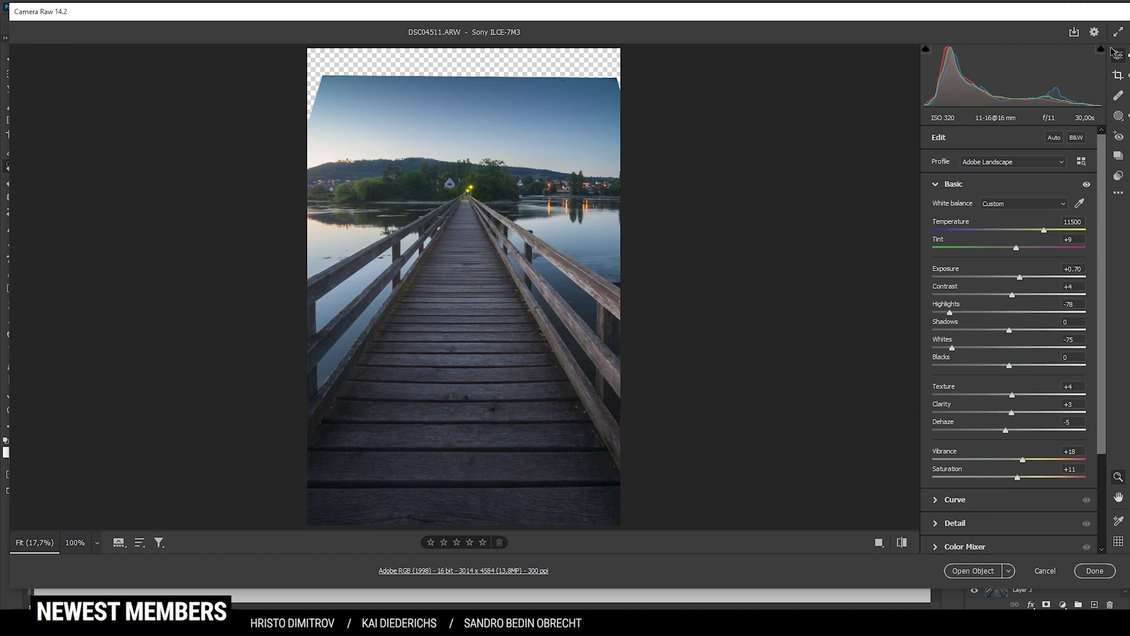
click(905, 543)
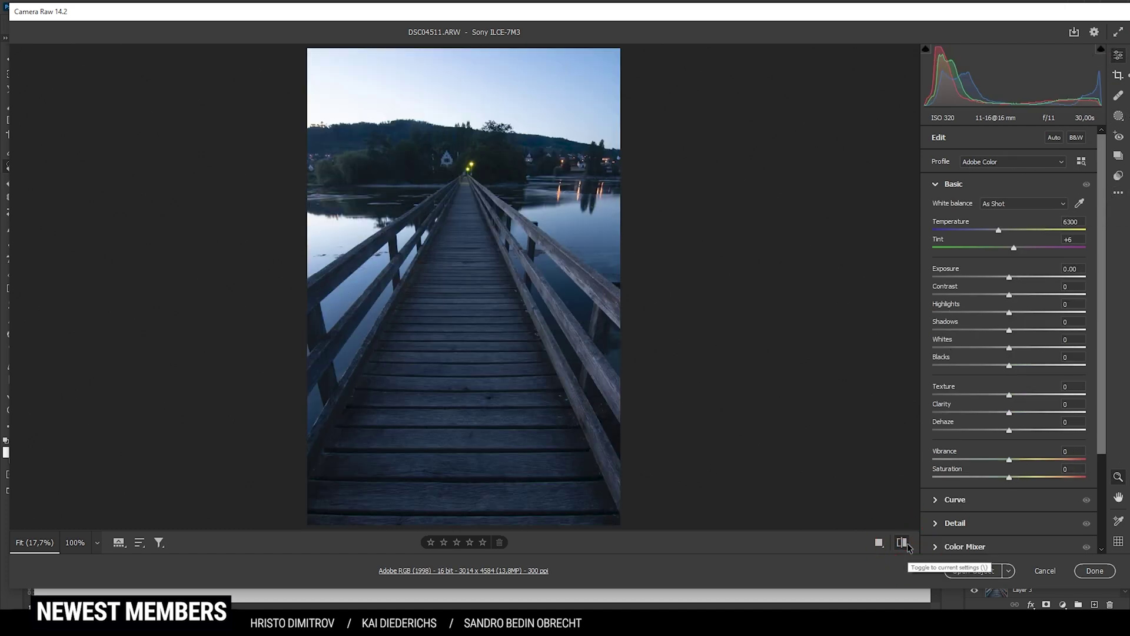
click(904, 544)
click(903, 544)
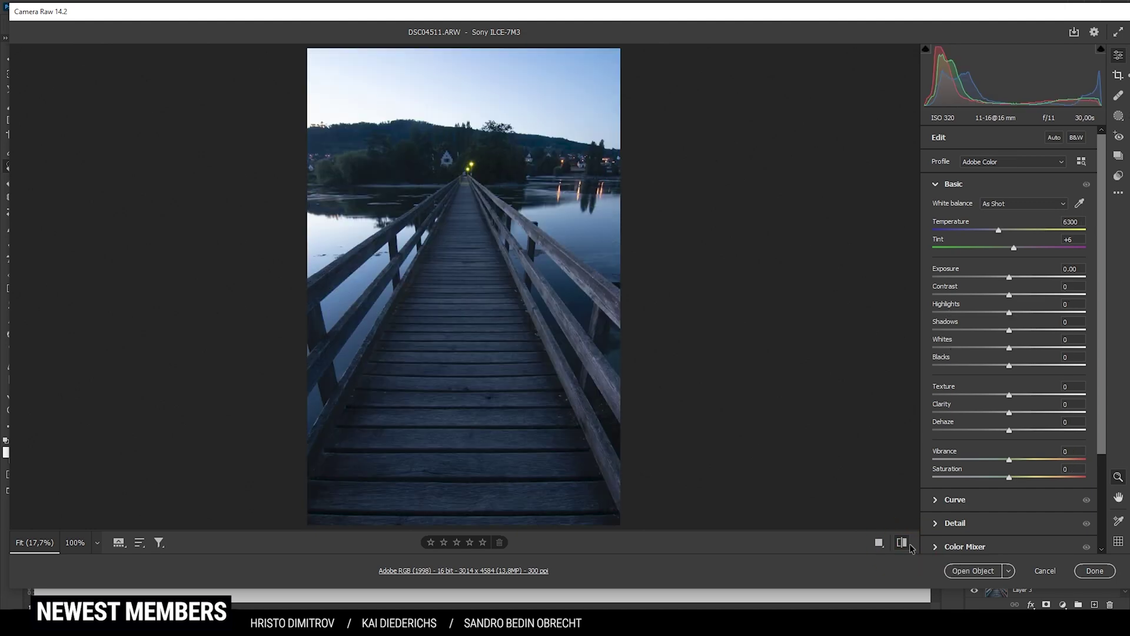
Step: Back on the edited view, lower the Color Mixer's Yellows saturation to -18
click(905, 544)
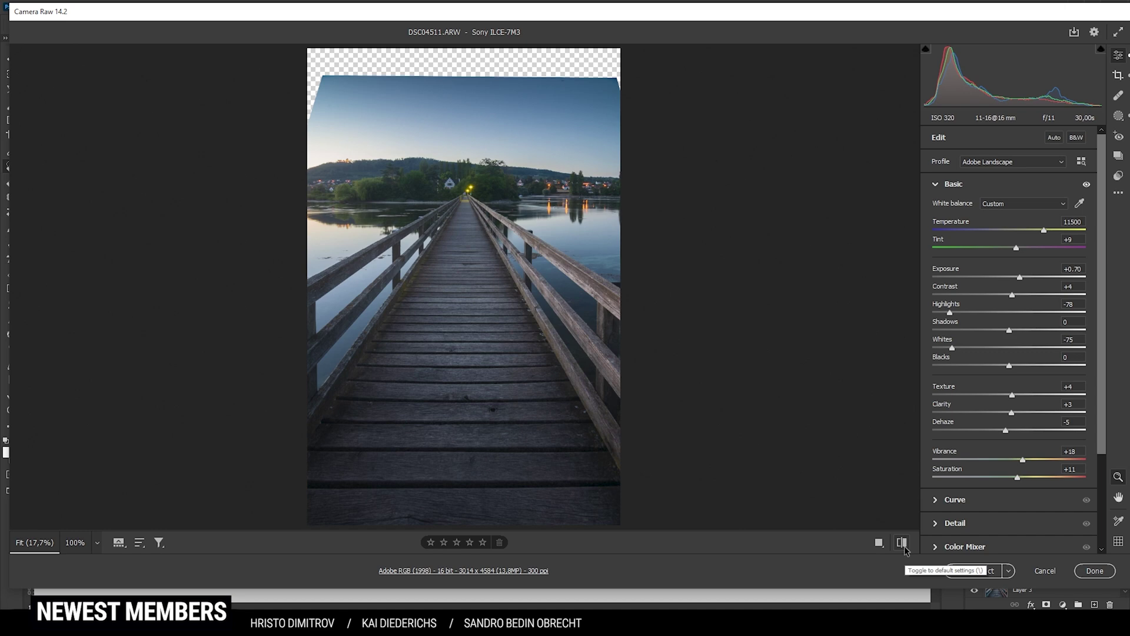
click(903, 543)
click(903, 543)
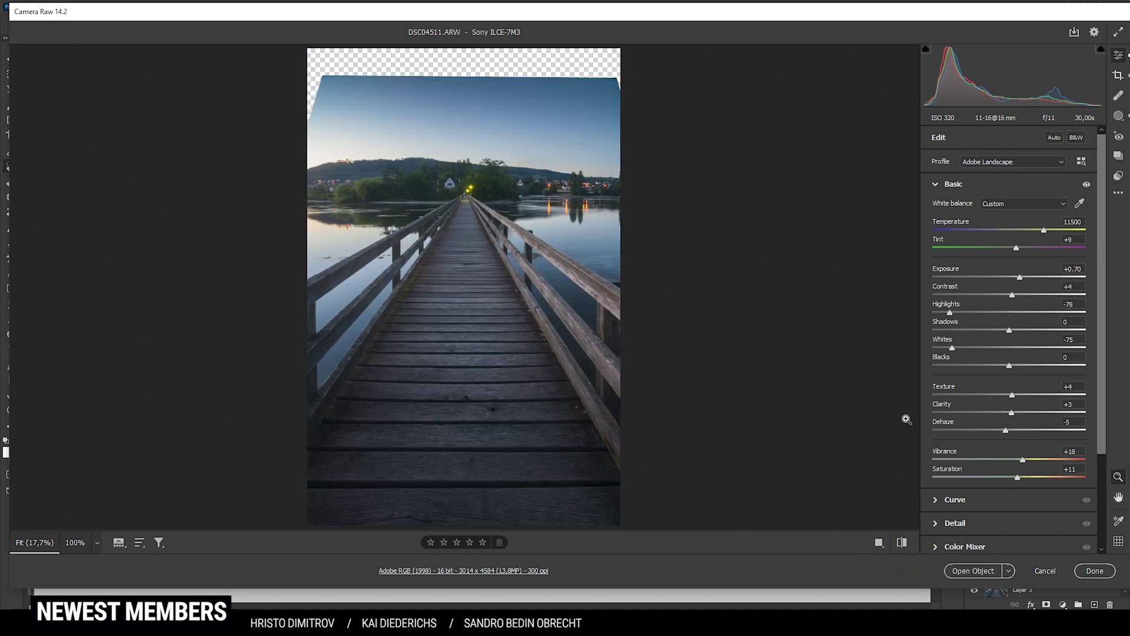
scroll(965, 423, down, 3)
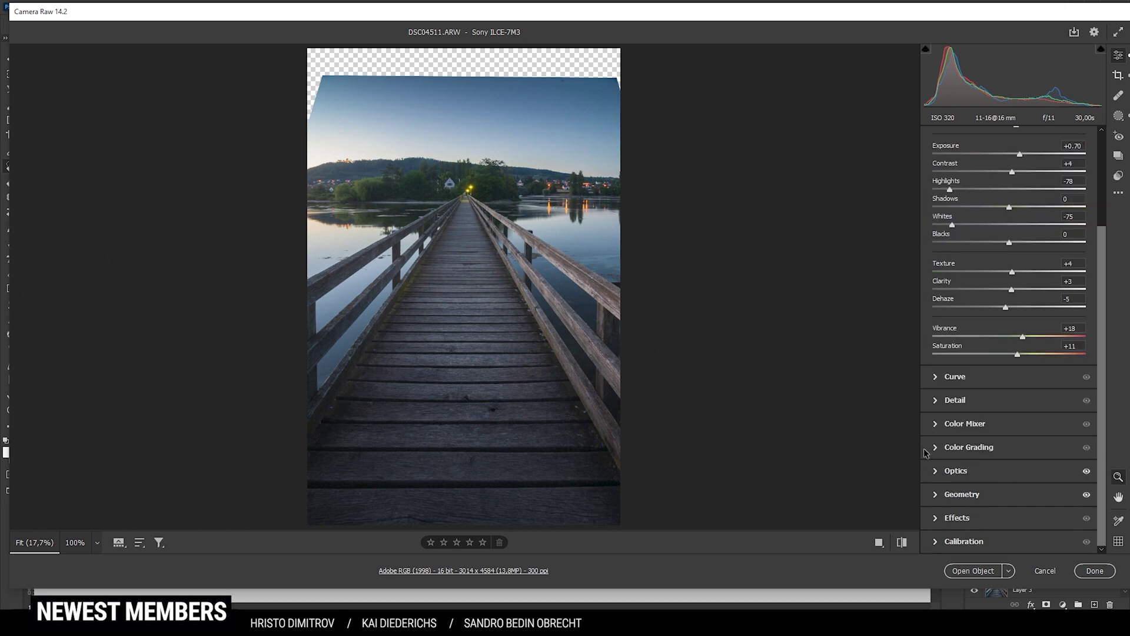
click(965, 422)
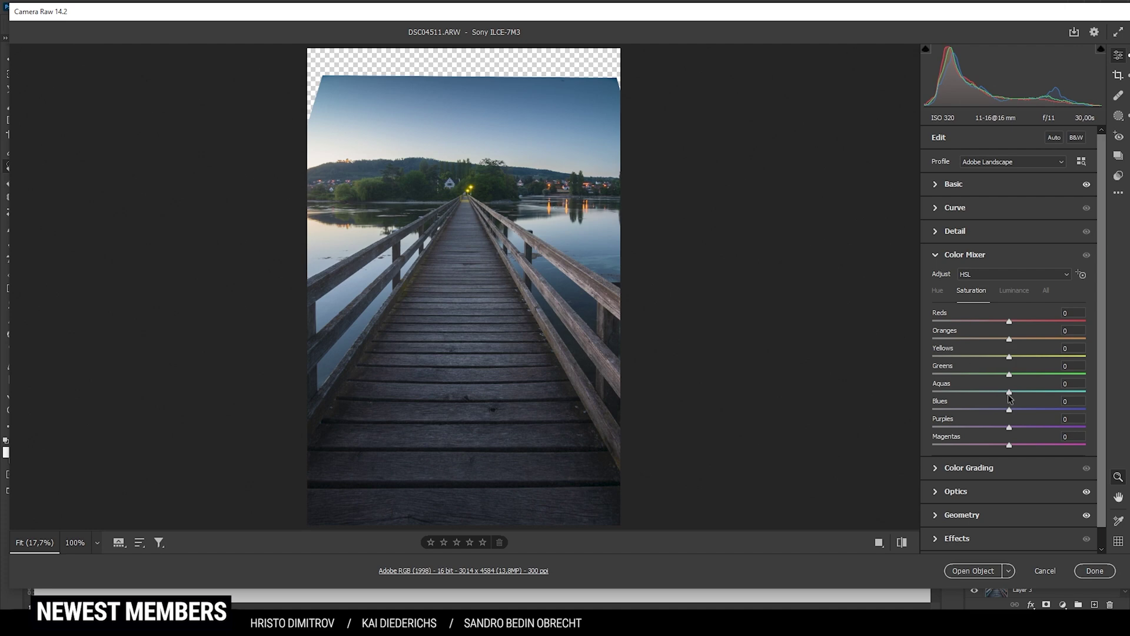
drag(1005, 360, 896, 375)
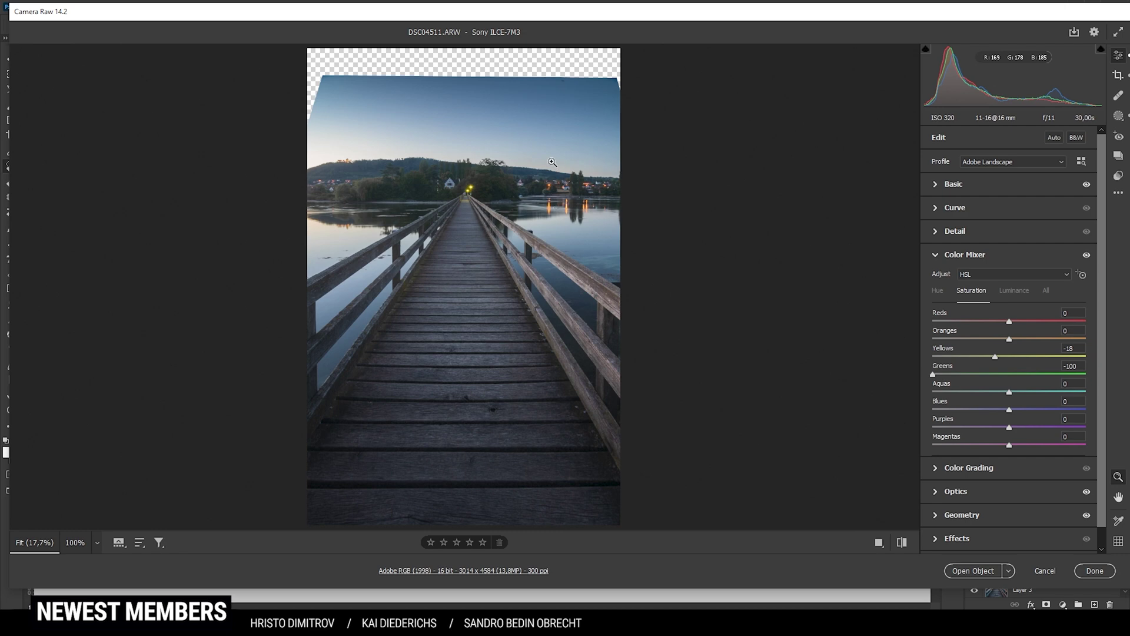
Step: Warm the highlights with a fully saturated orange tint, slightly darker, wider blending, balance -17
click(957, 259)
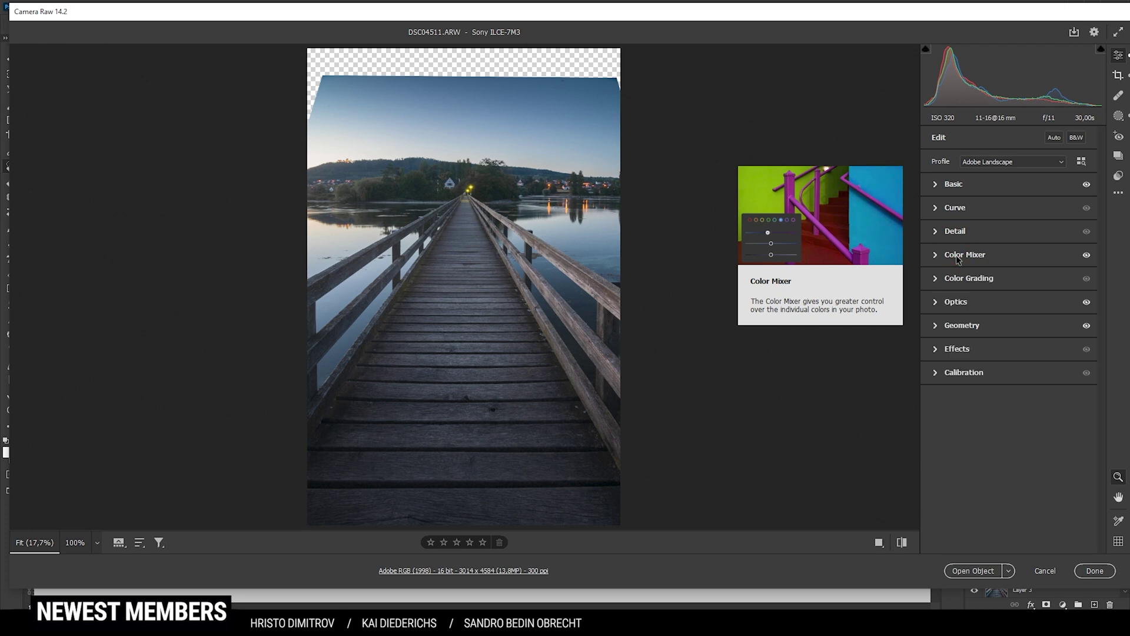
click(937, 280)
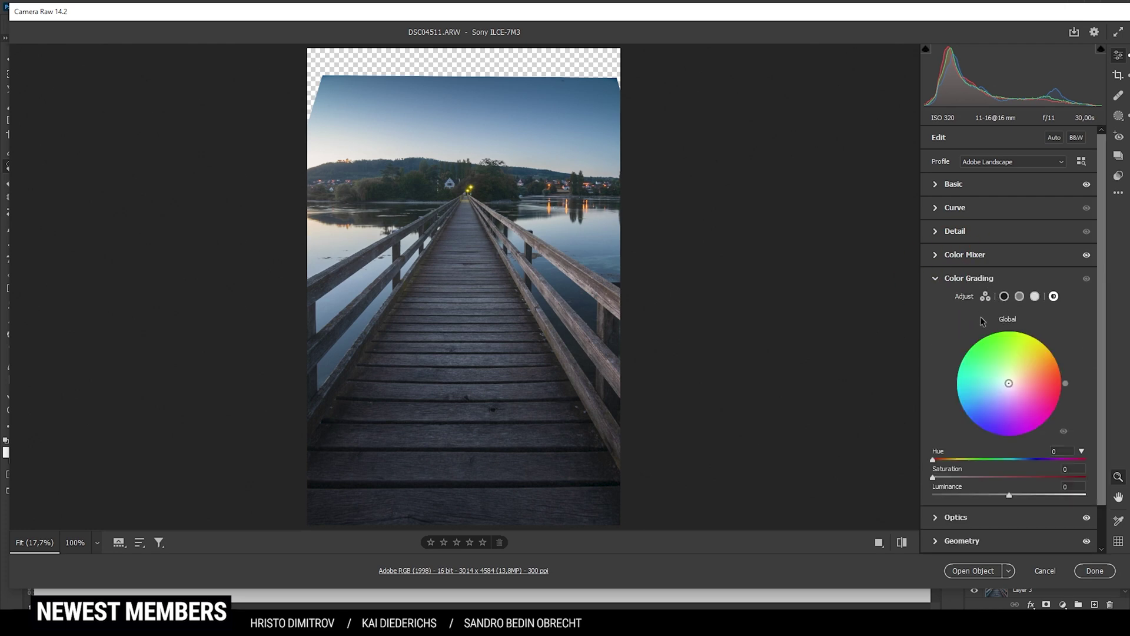
click(1034, 296)
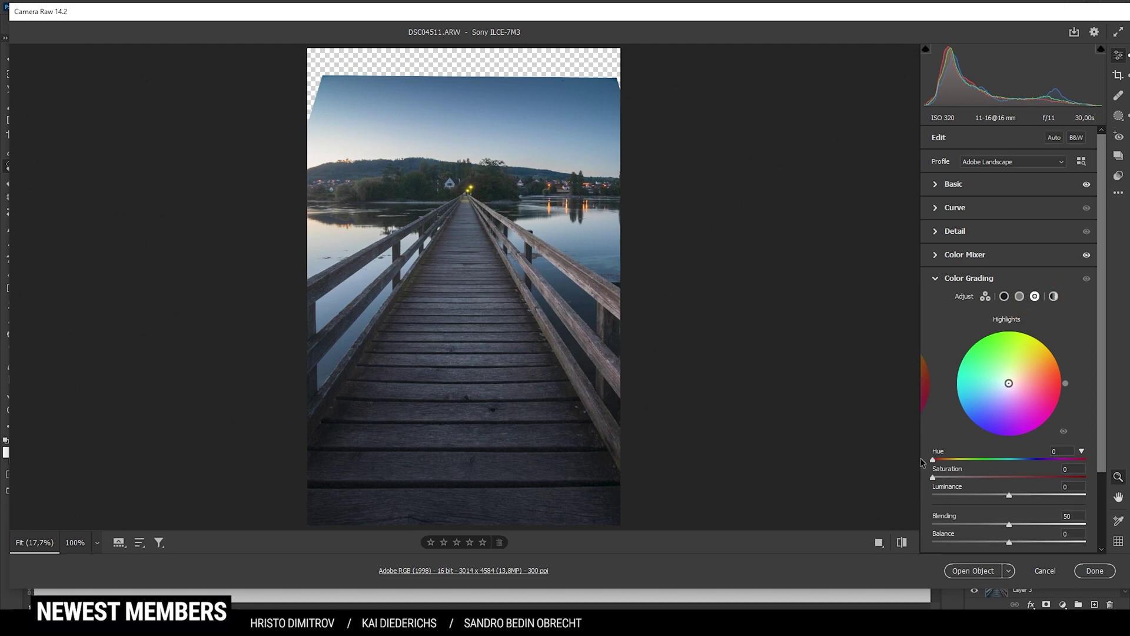
drag(933, 463, 946, 465)
drag(933, 477, 1088, 480)
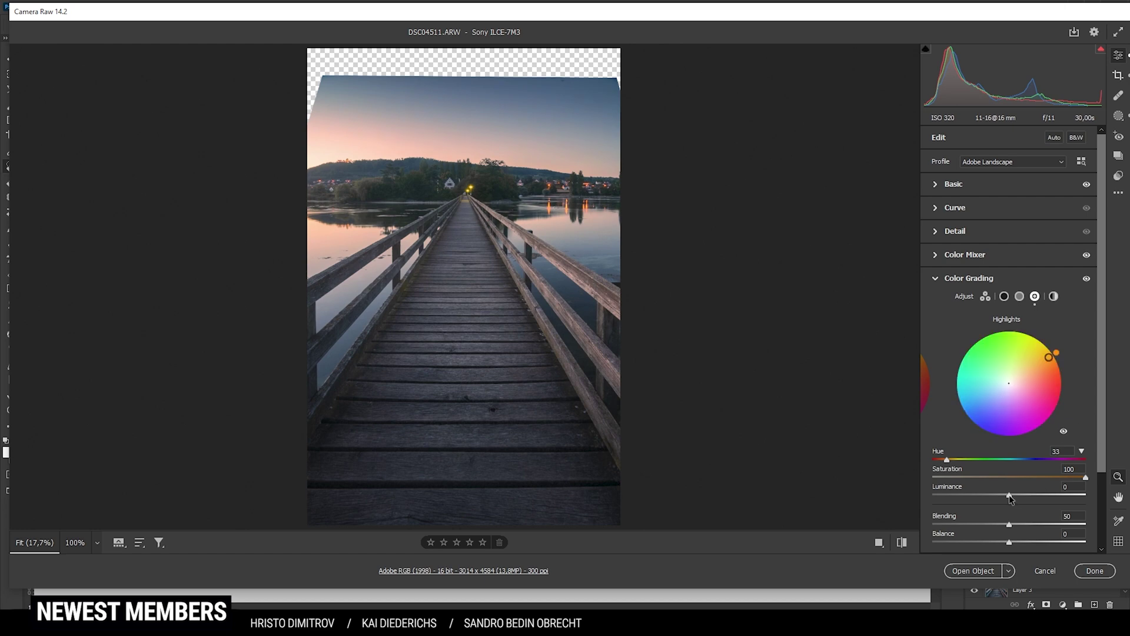
drag(1010, 498, 992, 502)
drag(1010, 526, 1056, 533)
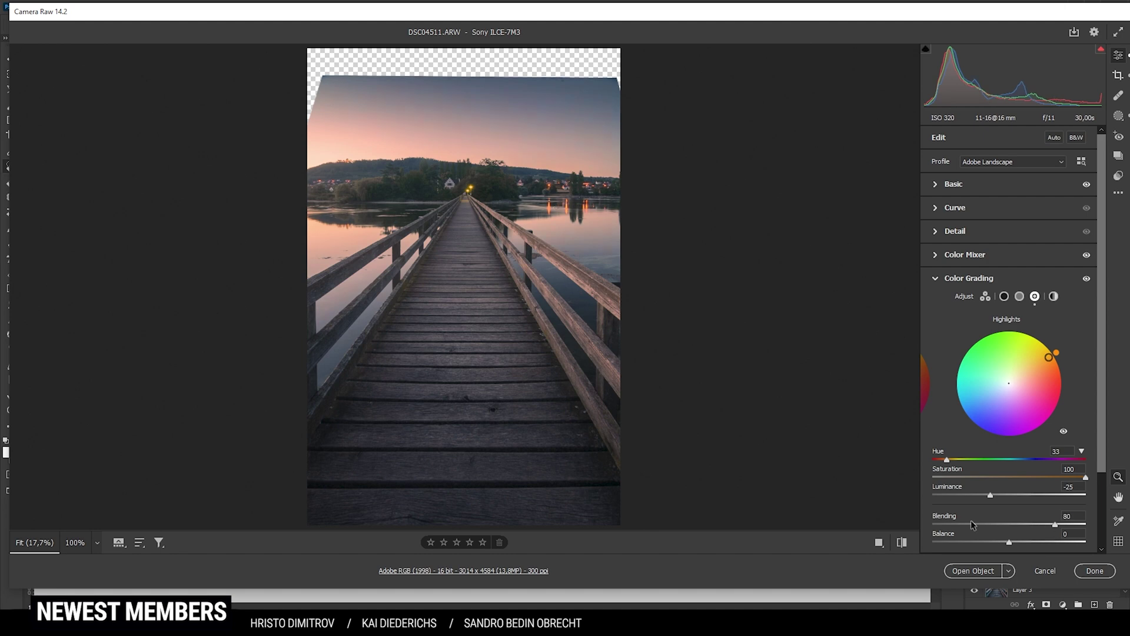
drag(1010, 547, 998, 546)
drag(997, 541, 995, 541)
Step: Add a faint global Color Grading tint with hue 133 and saturation 7
click(1054, 297)
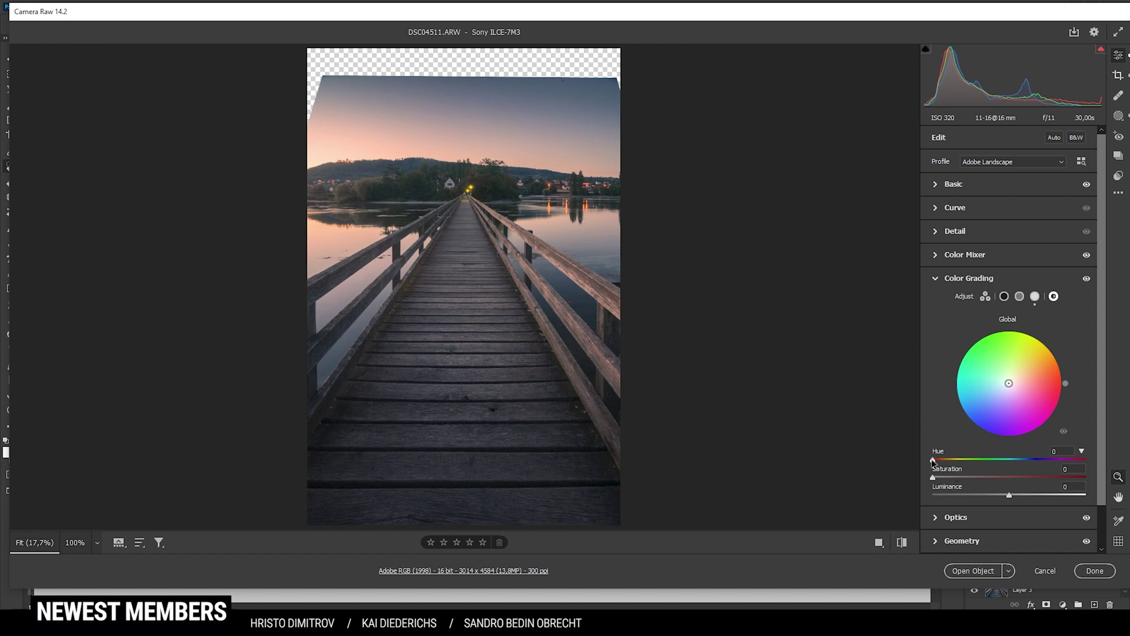
drag(933, 459, 1031, 473)
drag(933, 476, 954, 484)
Step: Shift the Calibration blue primary hue to -21 and boost its saturation
click(961, 279)
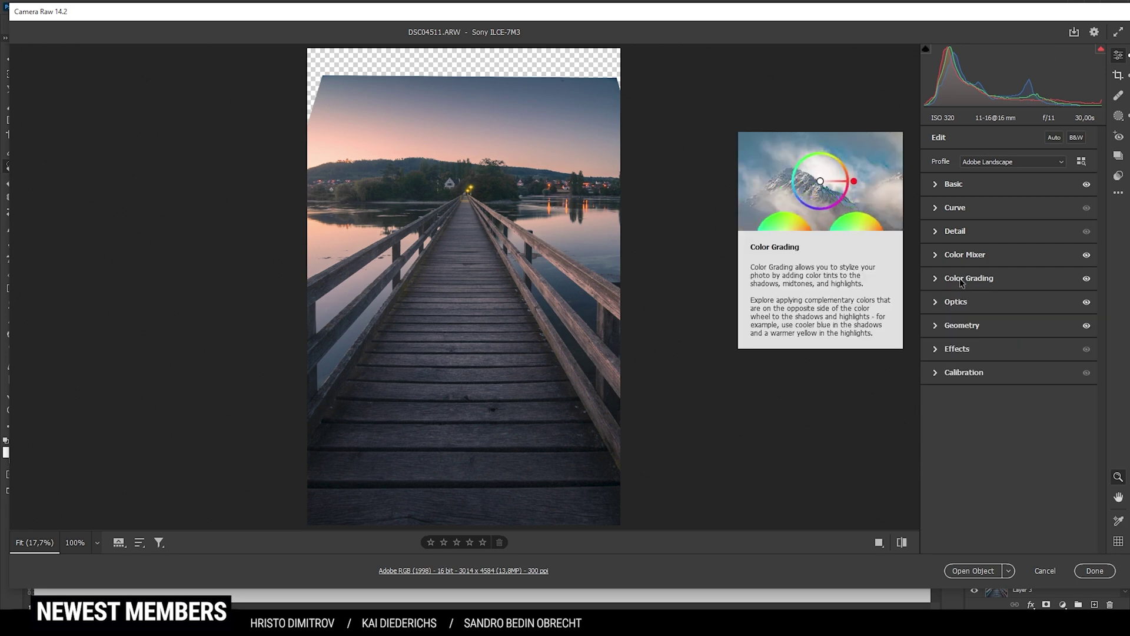
click(956, 373)
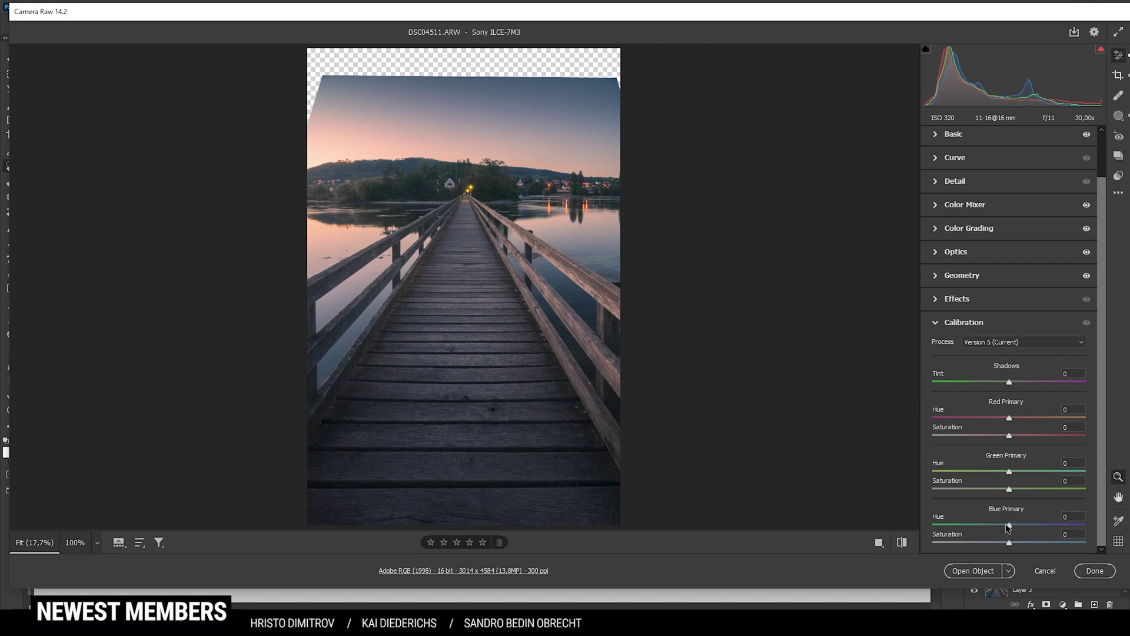
mouse_move(1008, 527)
mouse_down()
mouse_move(991, 524)
mouse_move(1022, 543)
mouse_up()
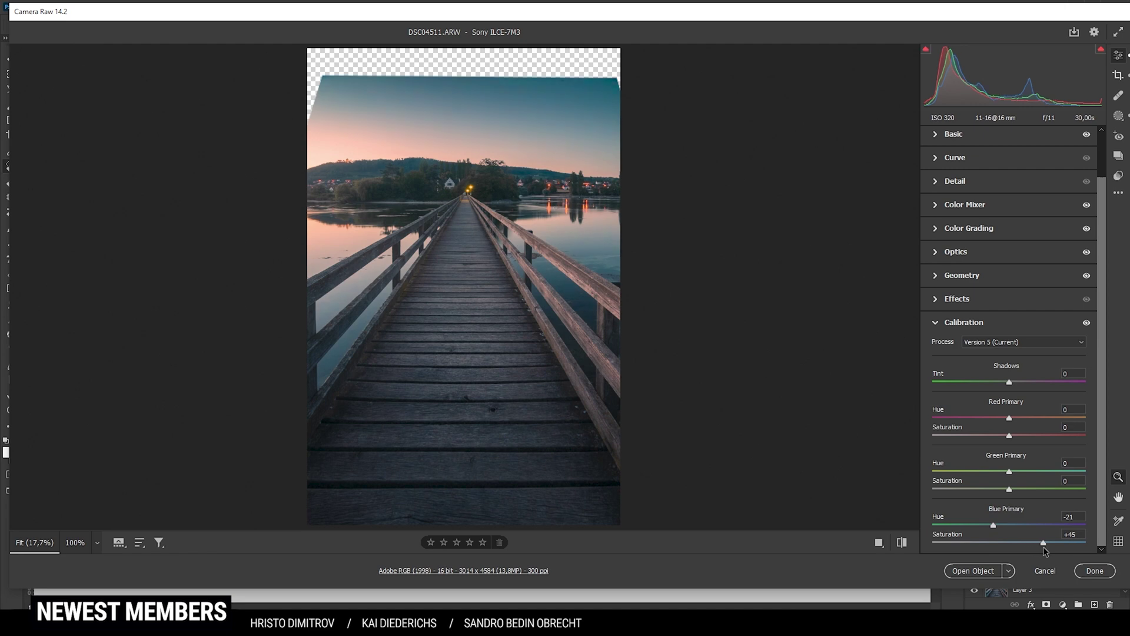
drag(1032, 546, 1031, 545)
click(976, 324)
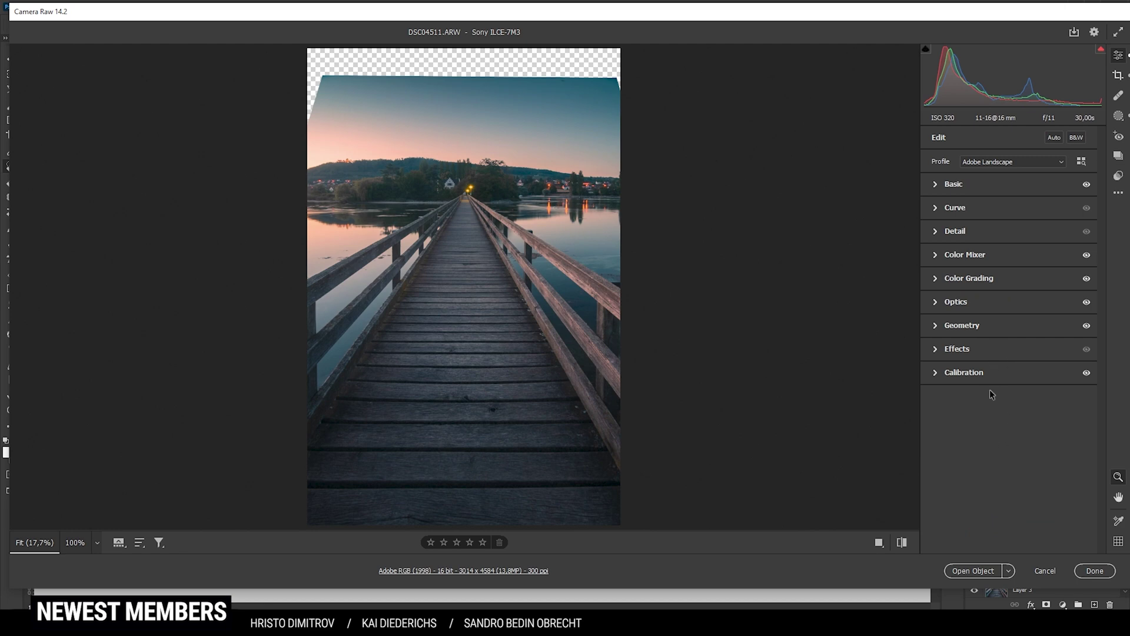
Step: Sharpen at 78 with radius 0.5, detail 100, masking 50, and open the image in Photoshop
click(957, 232)
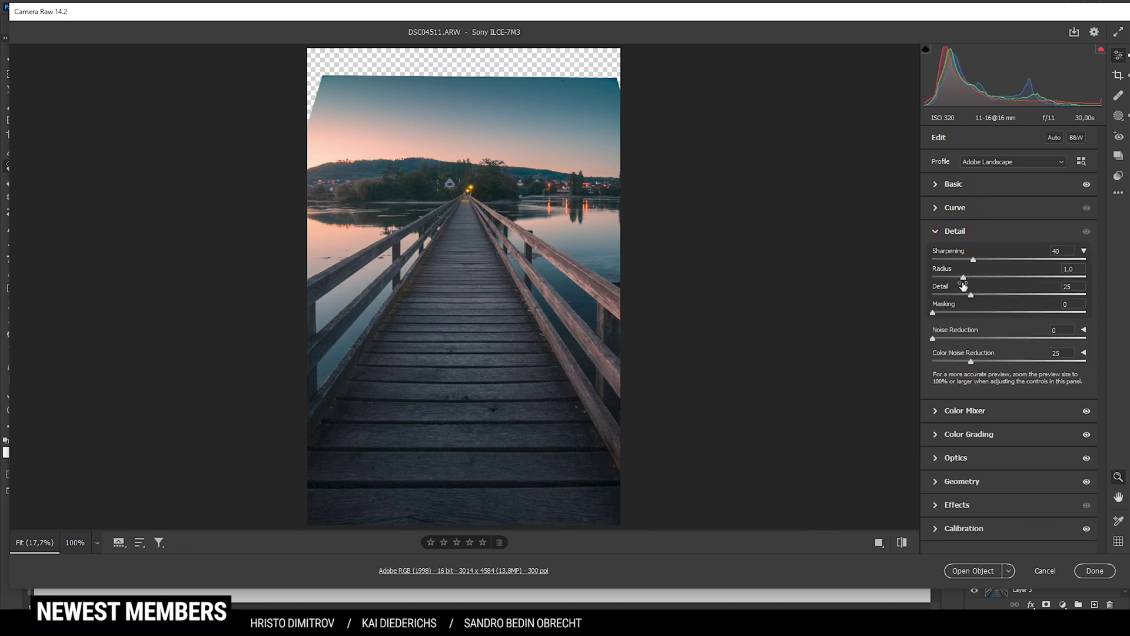
drag(961, 277, 917, 277)
drag(1003, 297, 1091, 305)
drag(932, 312, 1008, 313)
click(1012, 260)
click(995, 571)
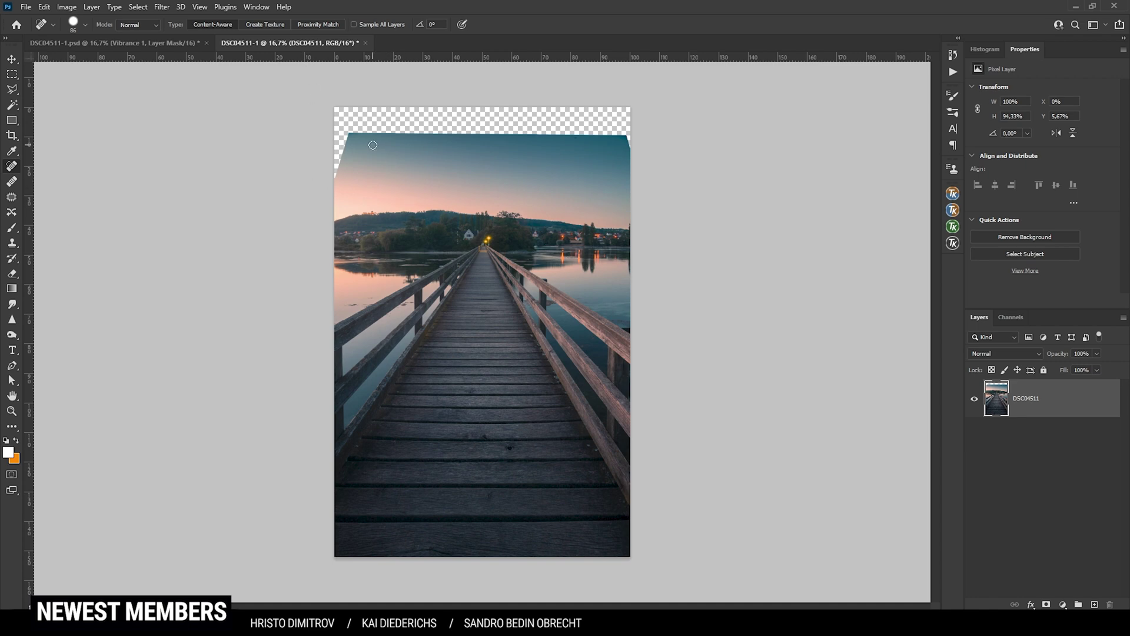
Step: Lasso the transparent strip along the top edge and Content-Aware Fill it with sky
key(l)
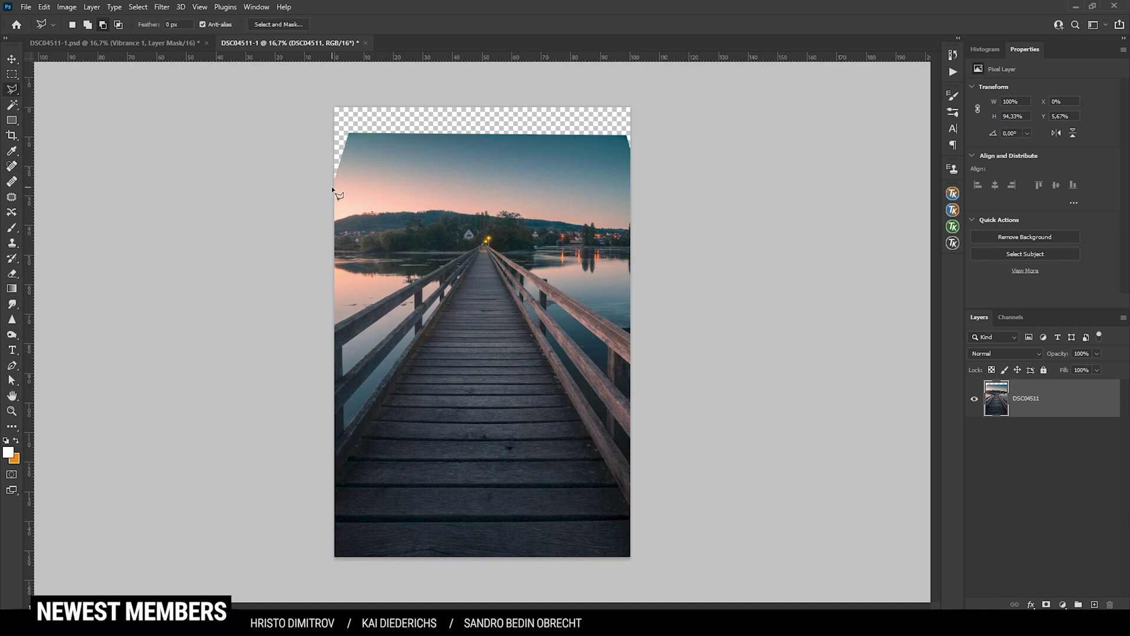
click(331, 186)
click(350, 133)
click(627, 136)
click(634, 97)
click(300, 89)
click(332, 188)
key(shift+BackSpace)
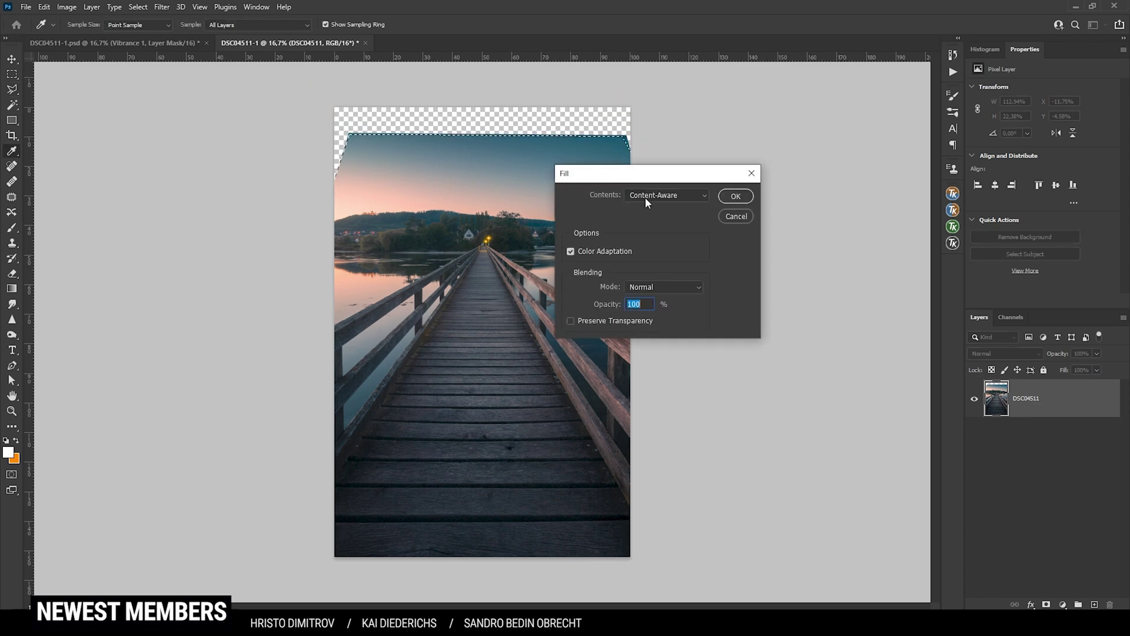
click(737, 196)
key(ctrl+d)
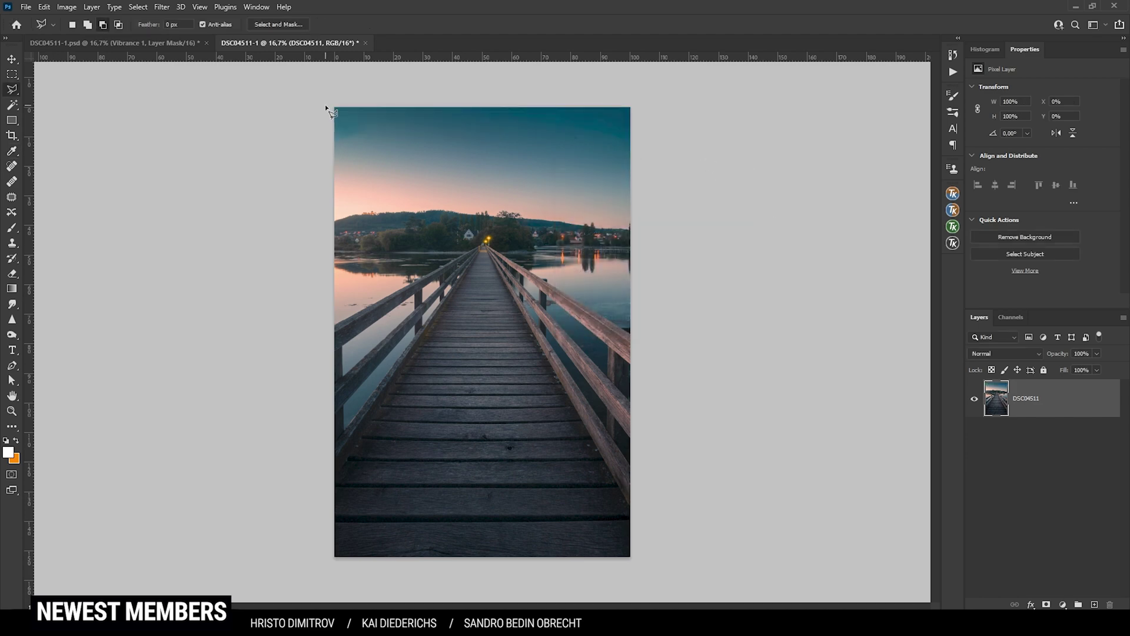
Step: Lasso the leftover top-left corner gap and Content-Aware Fill it as well
click(328, 151)
click(372, 130)
click(384, 106)
click(334, 105)
click(330, 150)
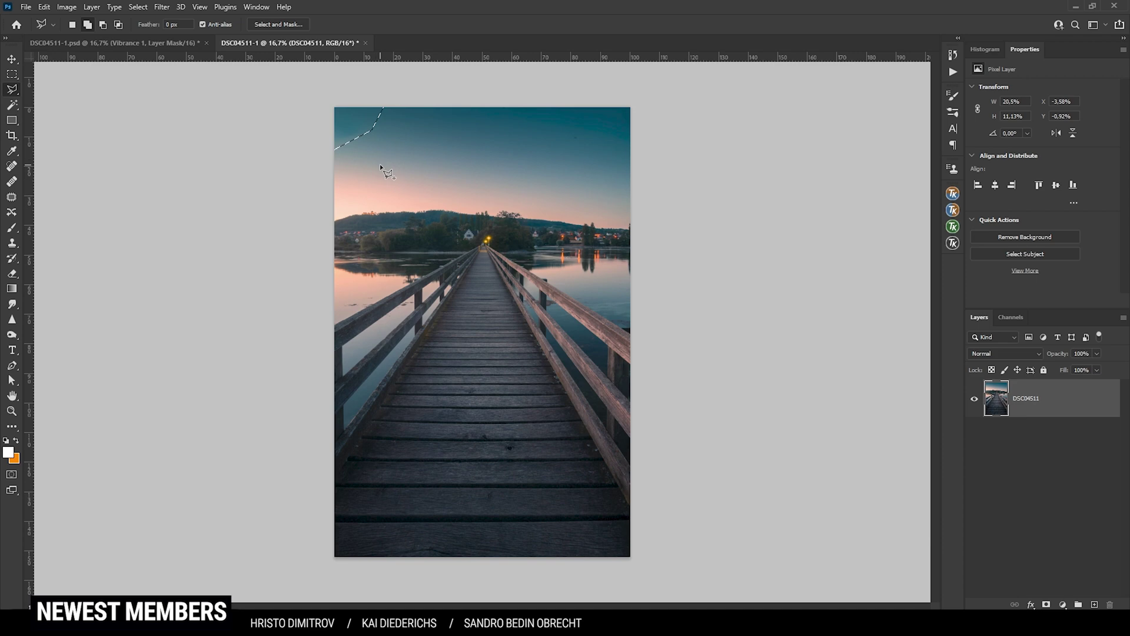
key(shift+BackSpace)
click(742, 197)
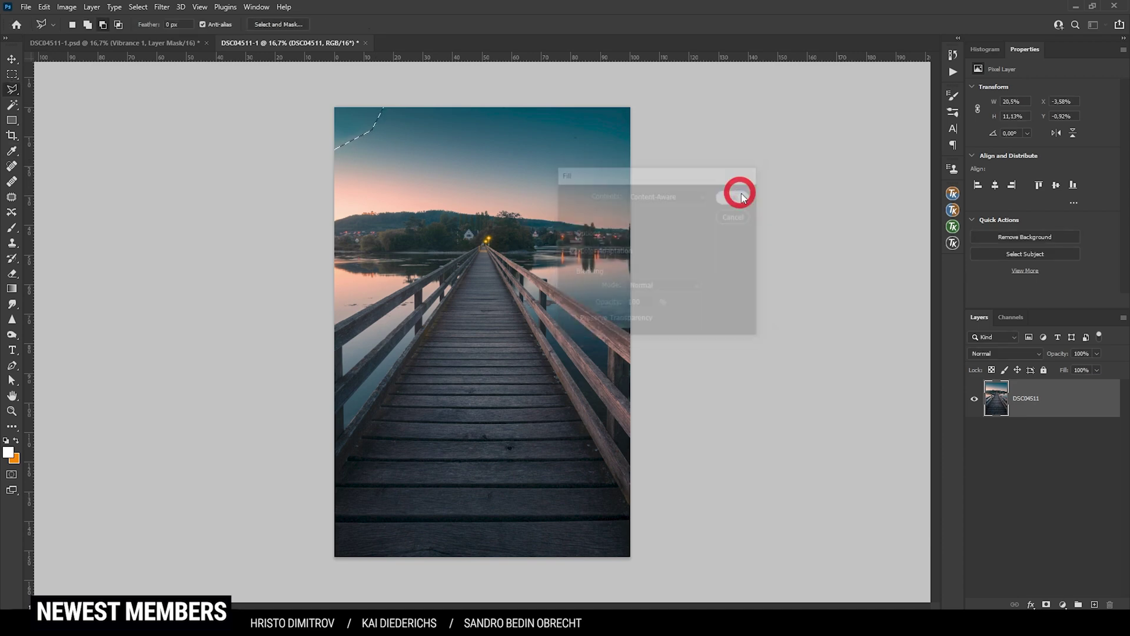
key(ctrl+d)
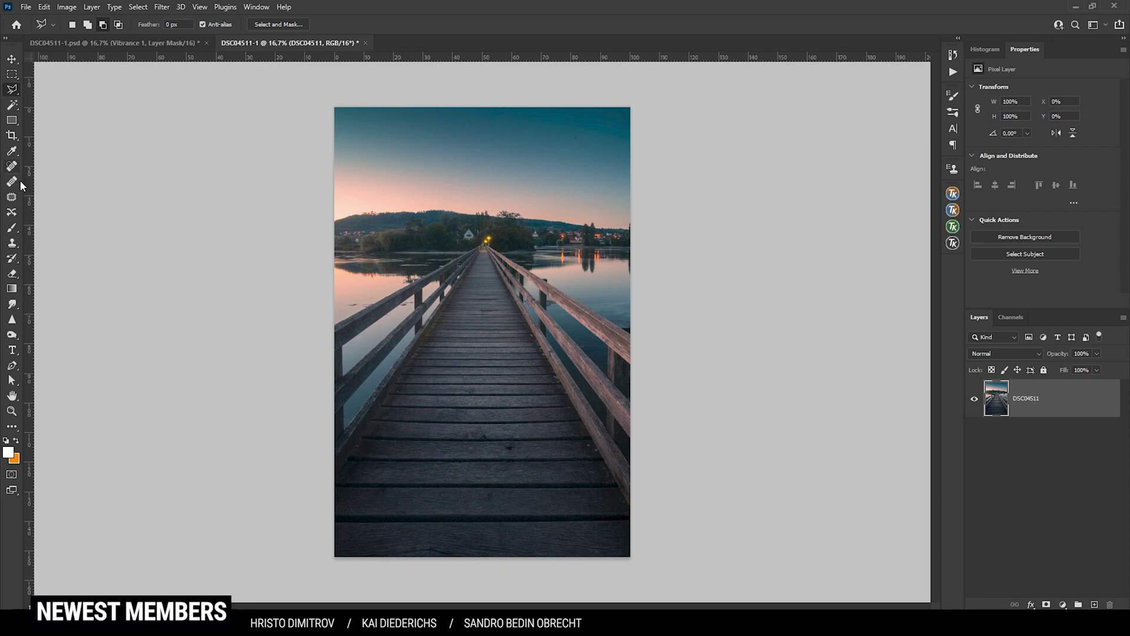
Step: Spot-heal the dark debris on the water beside the railing, shrinking the brush to 14
click(12, 166)
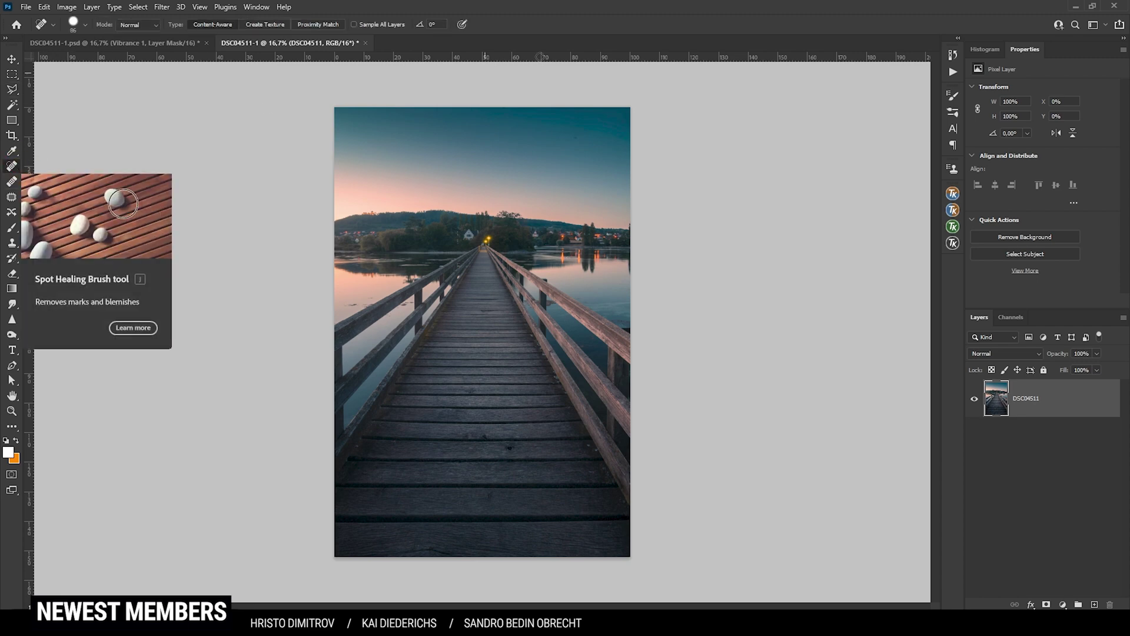
scroll(551, 79, up, 1)
scroll(551, 78, up, 2)
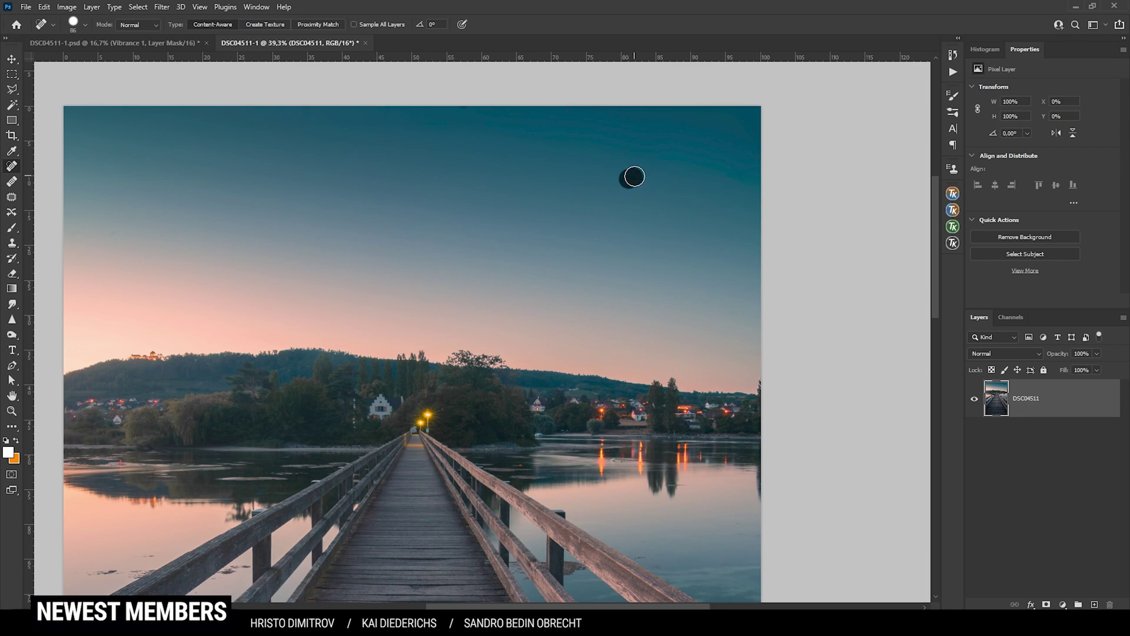
scroll(606, 247, down, 2)
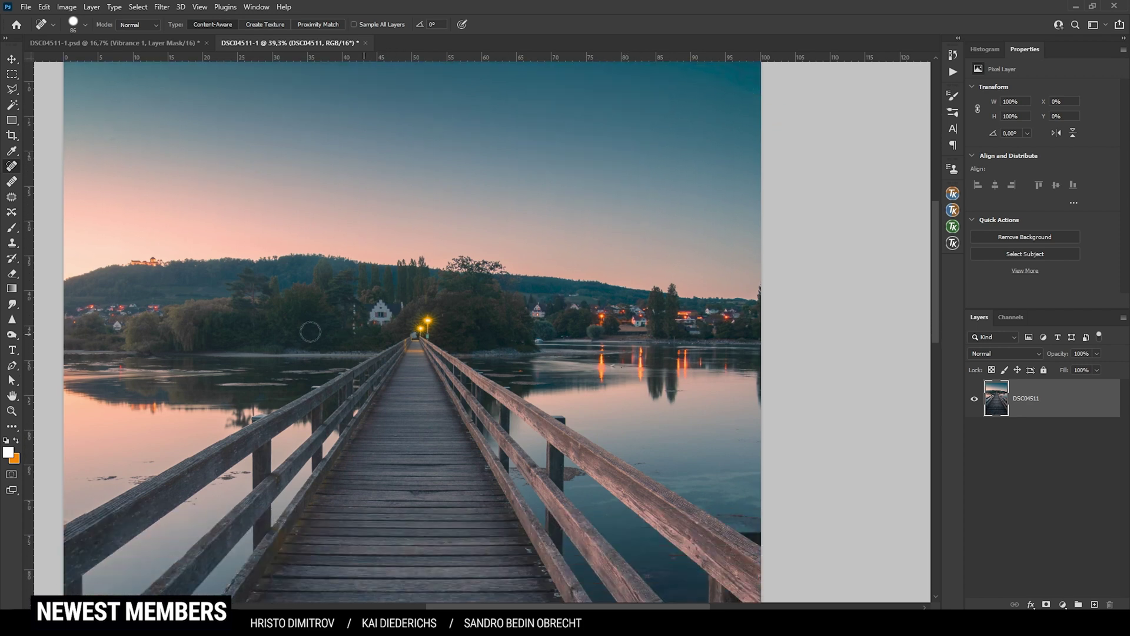
alt+right_click(126, 411)
scroll(90, 500, up, 3)
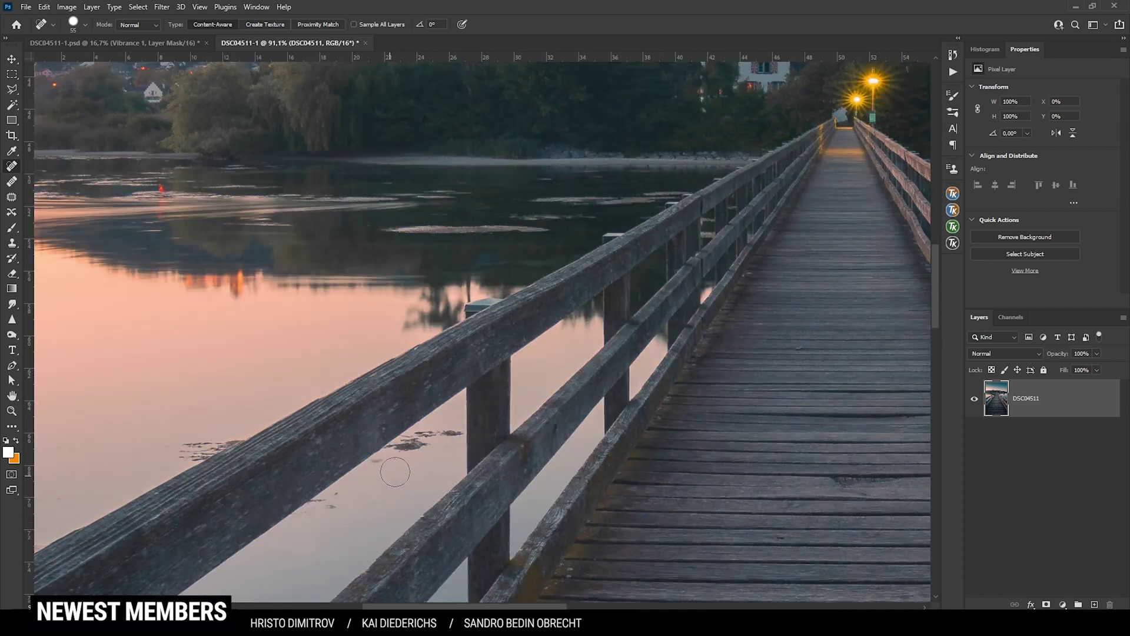
click(389, 469)
alt+right_click(341, 493)
scroll(440, 456, up, 4)
alt+right_click(818, 406)
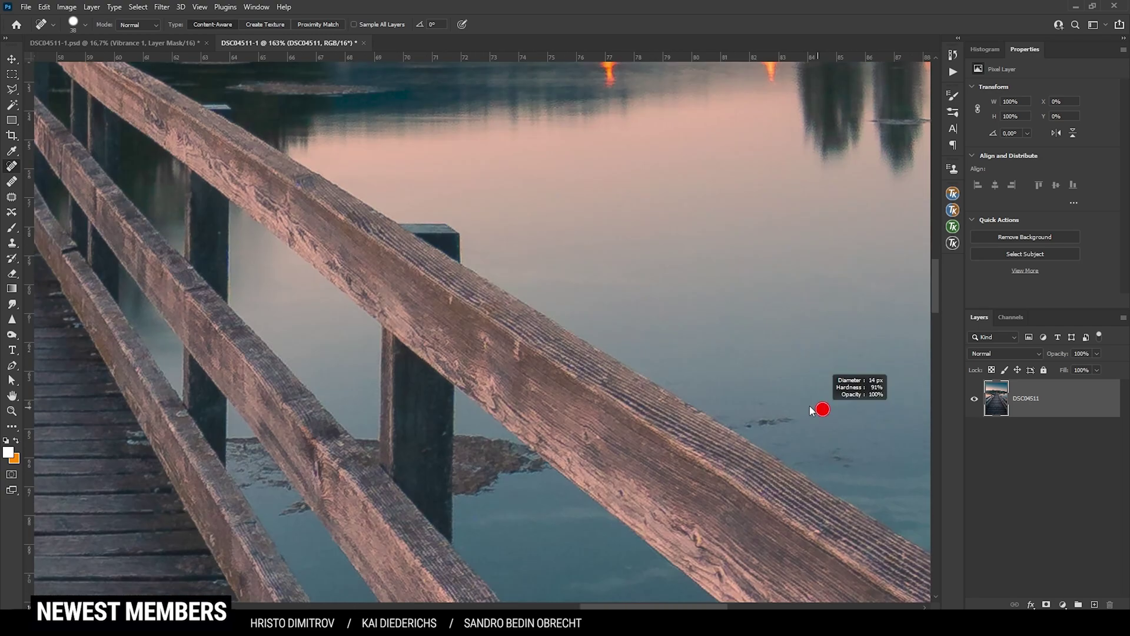
drag(360, 311, 501, 310)
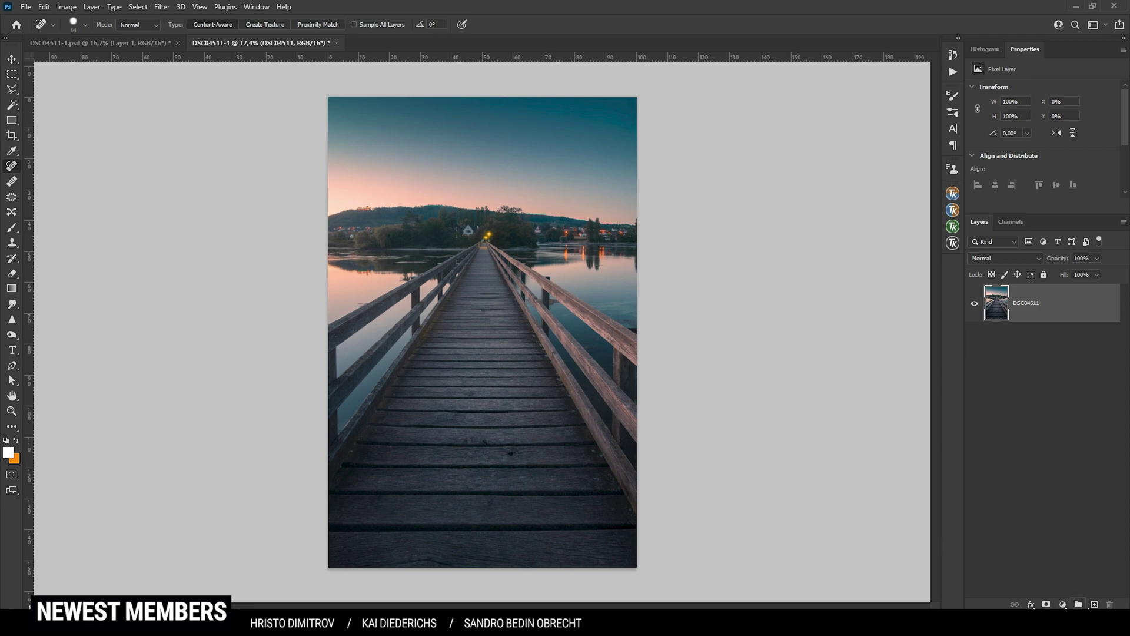
Step: Add a new Soft Light layer and choose a bright peach foreground colour
click(1094, 604)
click(1004, 258)
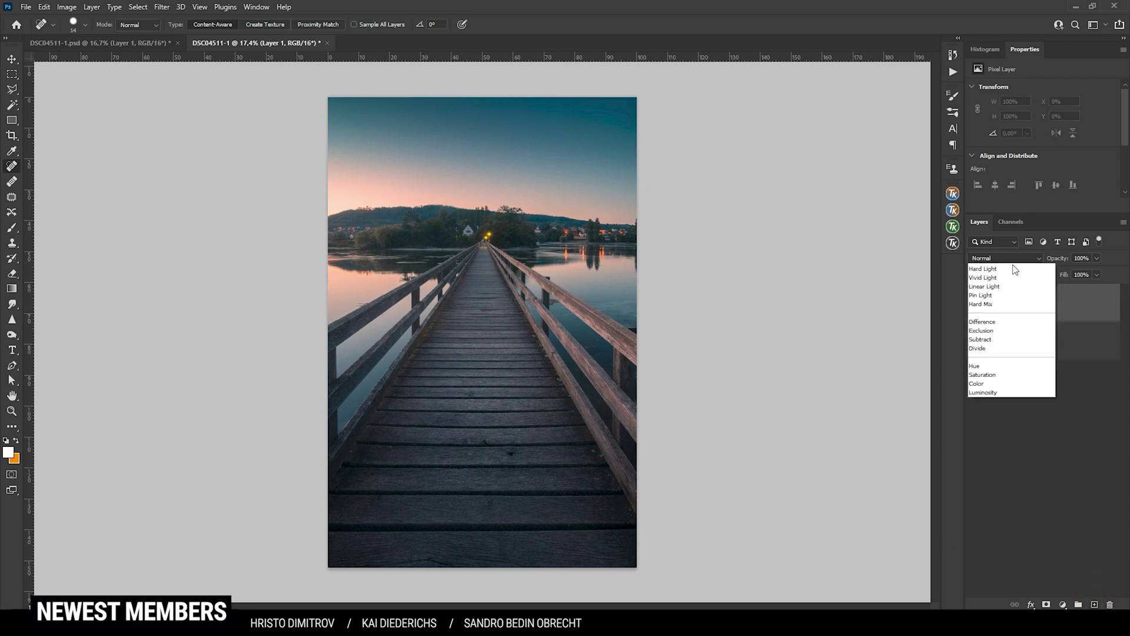
click(997, 411)
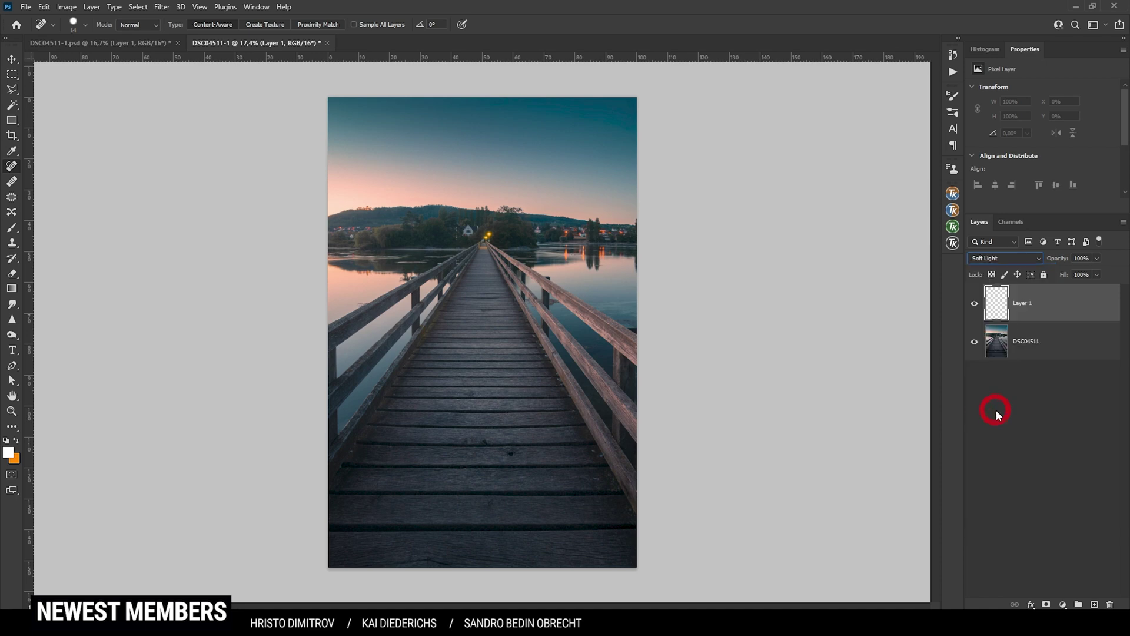
key(b)
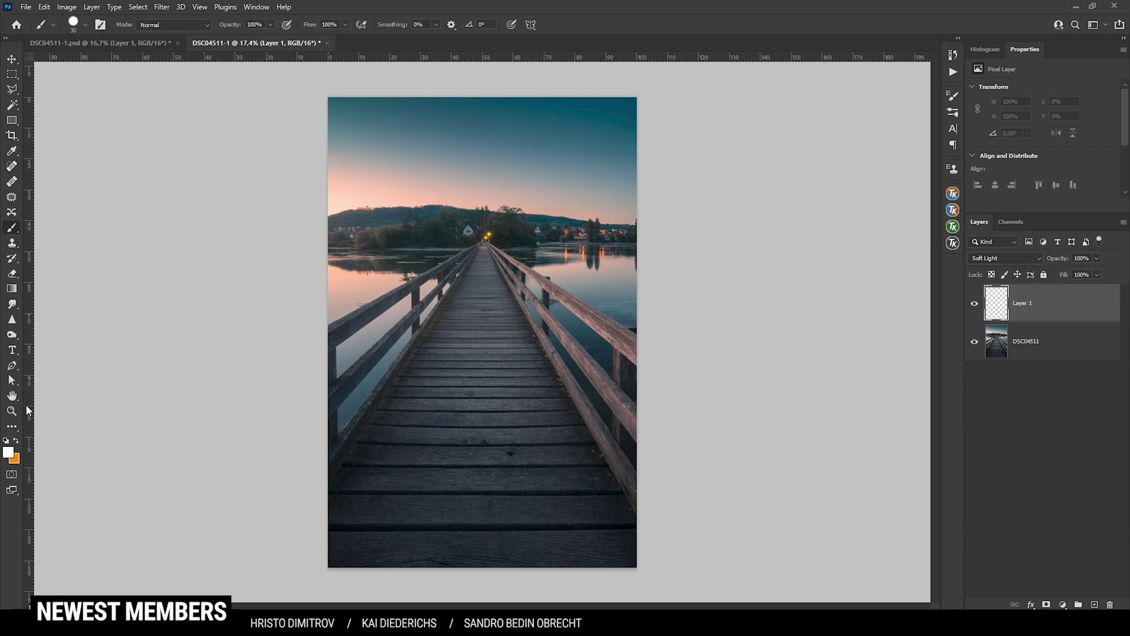
click(6, 456)
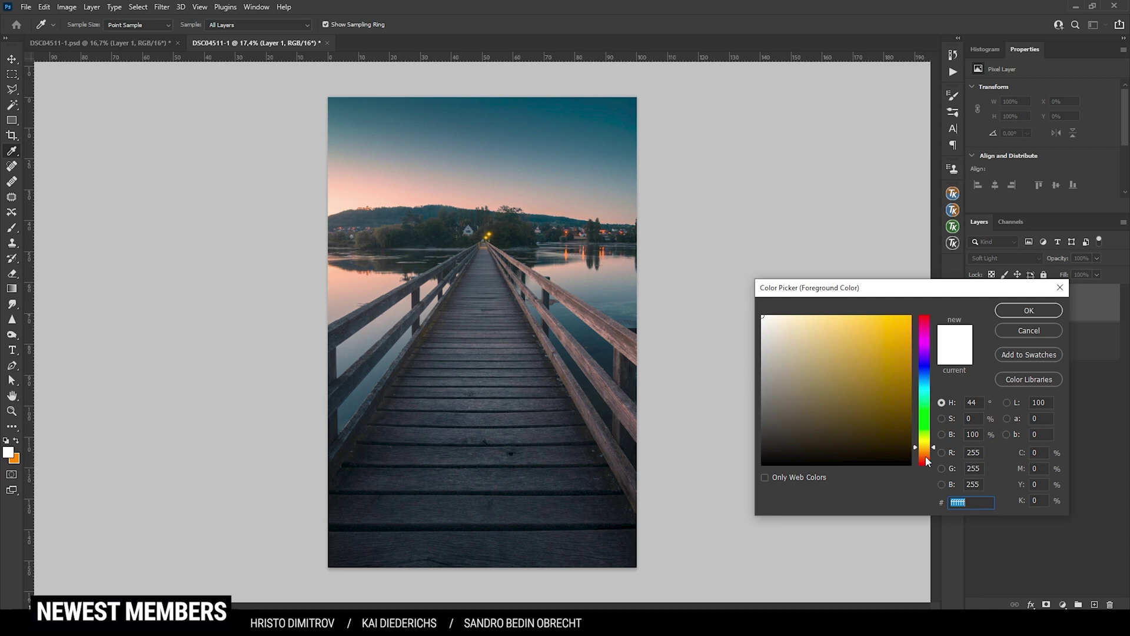
drag(926, 461, 927, 454)
click(835, 312)
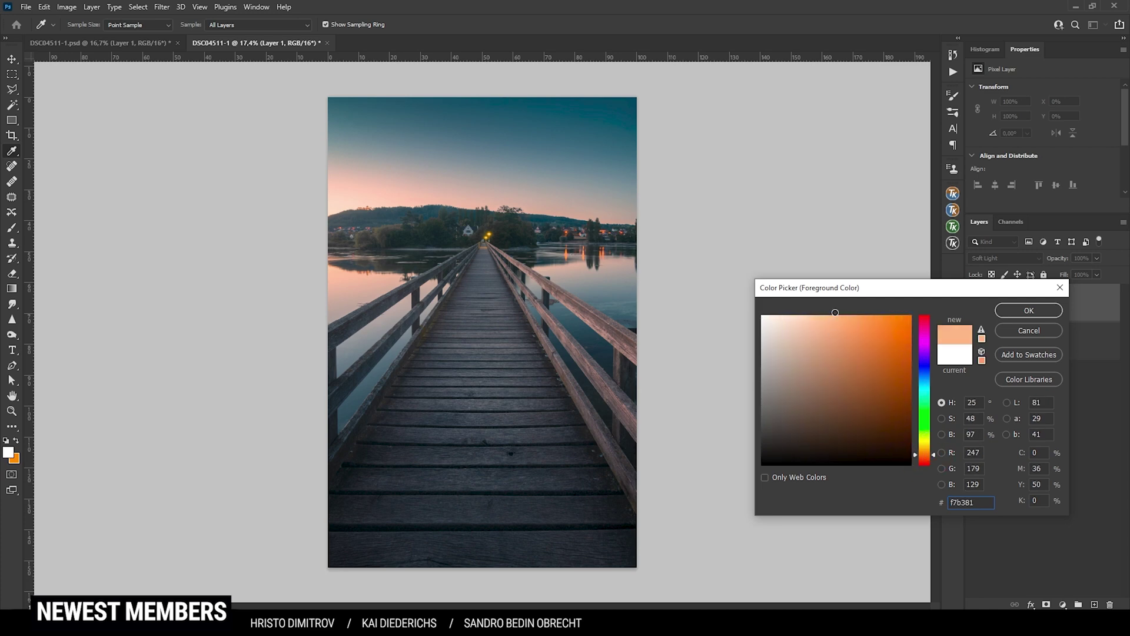
drag(834, 312, 835, 297)
click(834, 298)
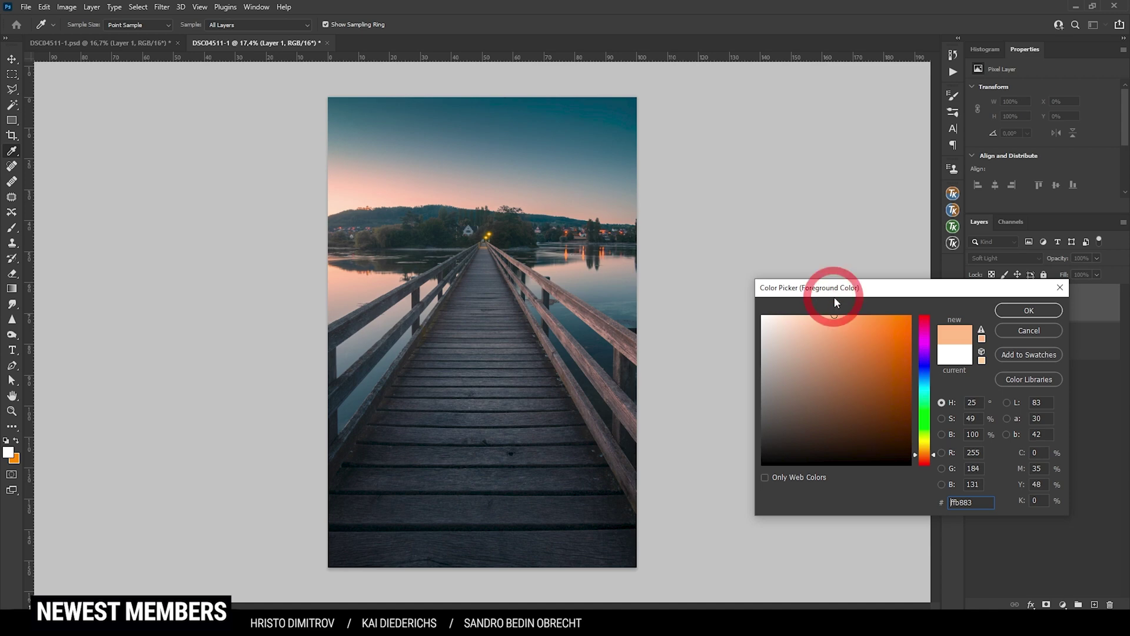
click(1029, 310)
key(b)
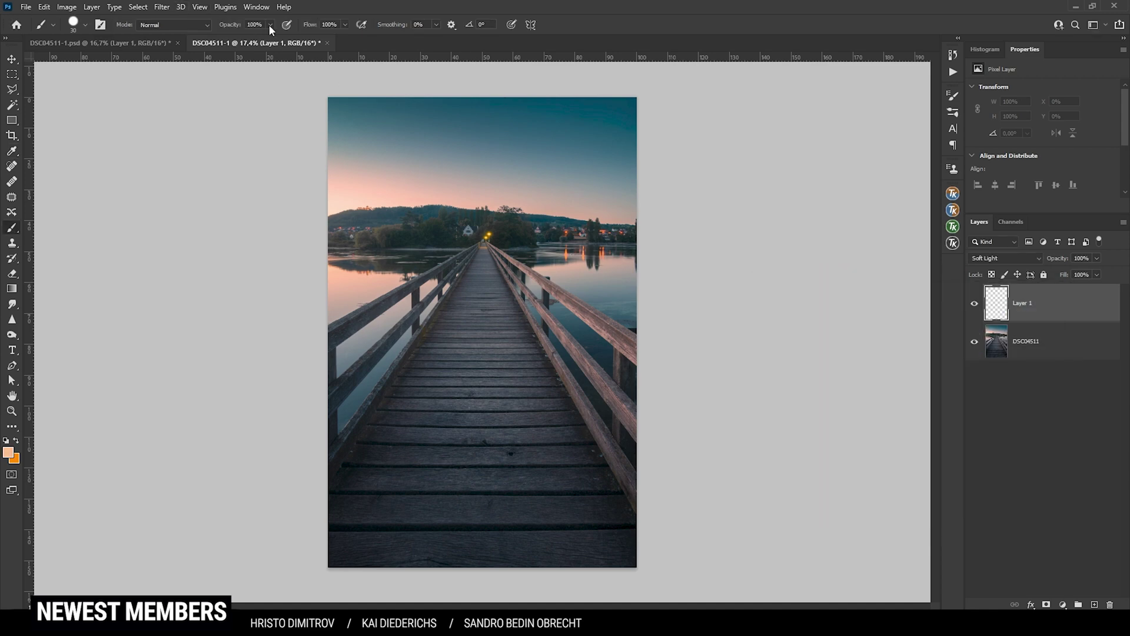
Step: Paint soft peach glow dabs on the left water reflection with a 14% opacity brush
click(269, 24)
drag(250, 42, 222, 36)
click(366, 8)
mouse_move(372, 236)
mouse_down()
mouse_move(417, 235)
mouse_move(427, 121)
mouse_move(357, 86)
mouse_move(342, 230)
mouse_move(321, 224)
mouse_move(343, 226)
mouse_move(339, 202)
mouse_move(325, 203)
mouse_move(391, 198)
mouse_move(348, 211)
mouse_move(370, 194)
mouse_move(321, 203)
mouse_move(416, 184)
mouse_up()
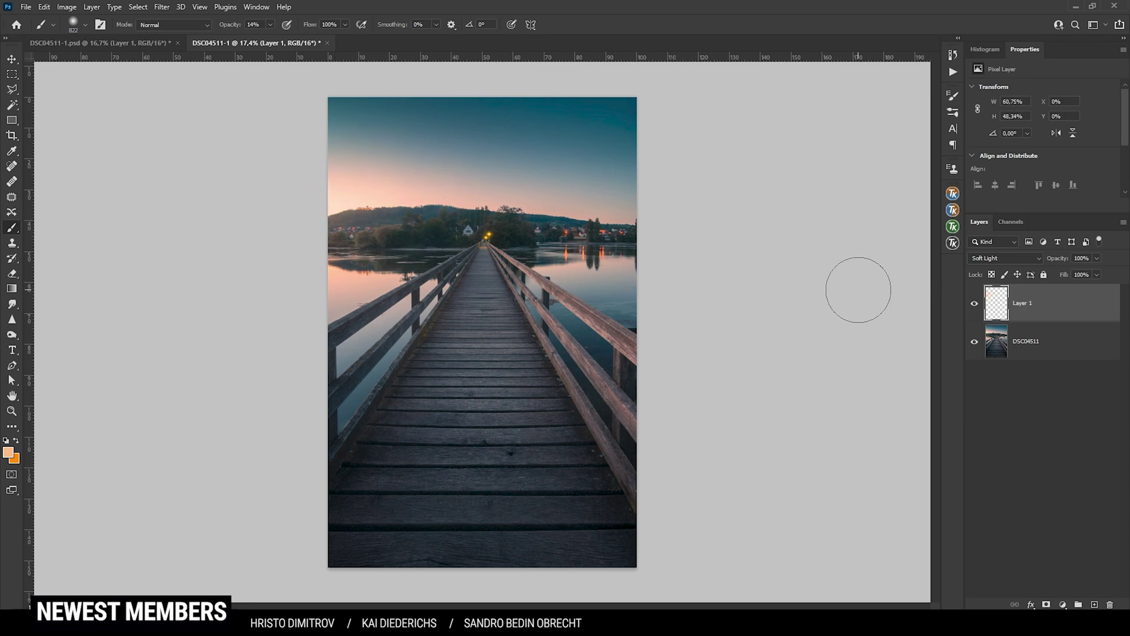
drag(340, 282, 320, 280)
click(336, 272)
click(371, 272)
click(1050, 348)
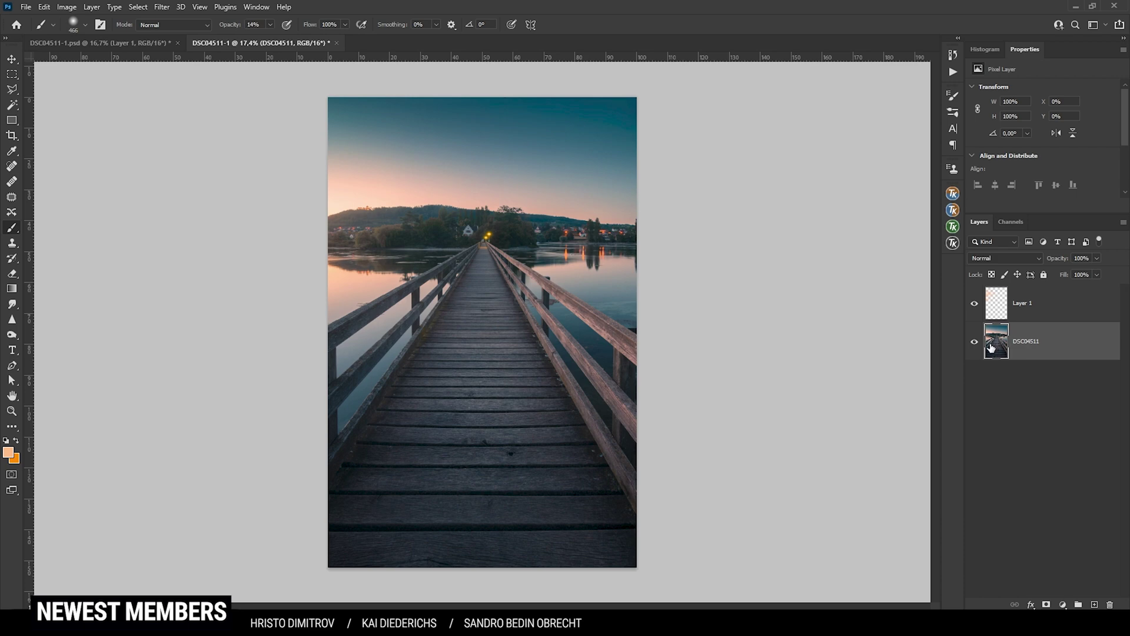
Step: Create Layer 2 masked by Select Subject, move it above Layer 1, and set Hard Light
click(138, 7)
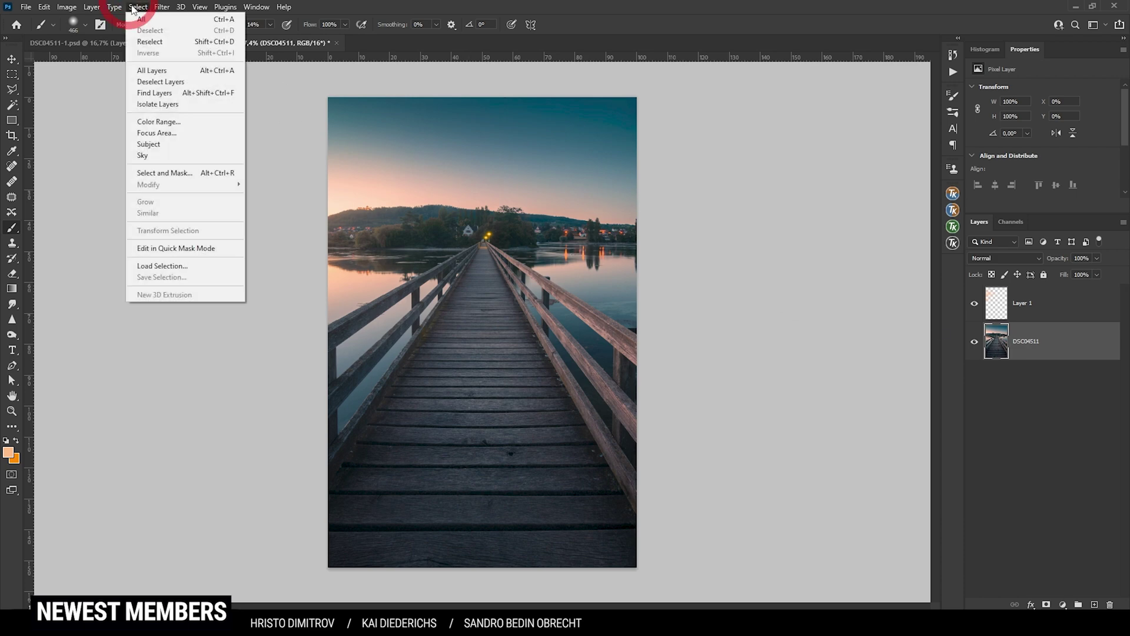
click(190, 149)
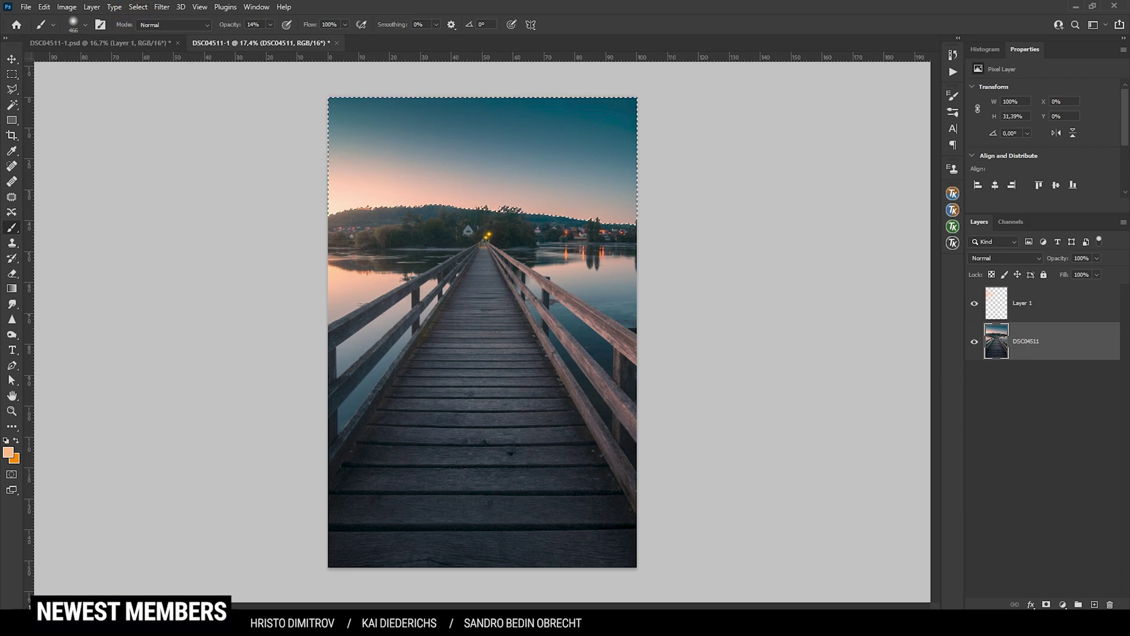
click(1094, 605)
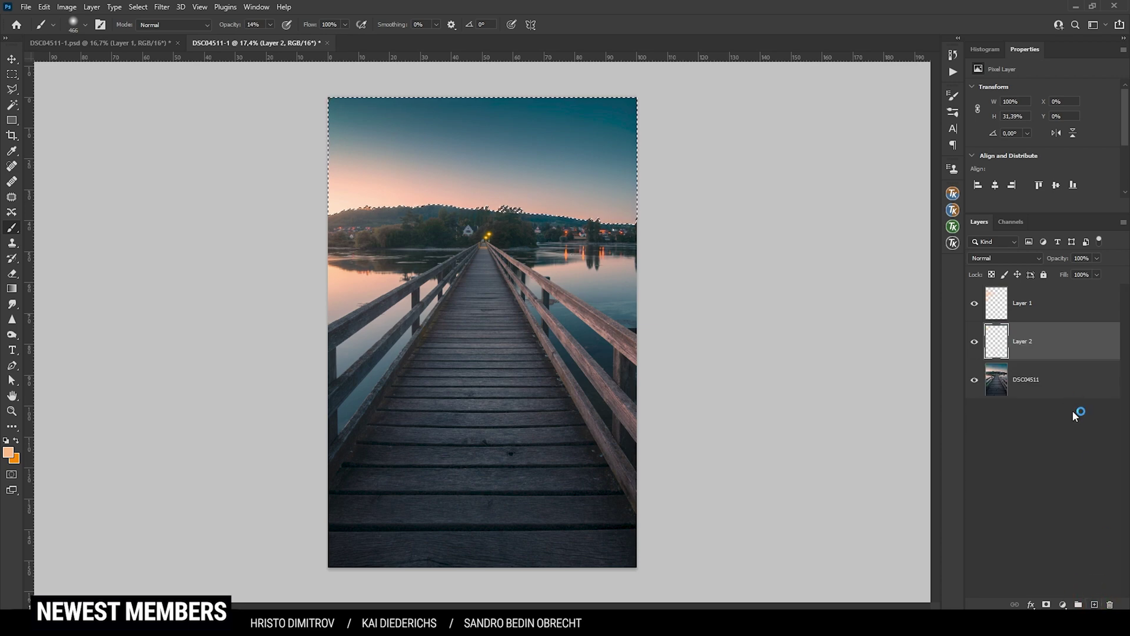
click(1047, 605)
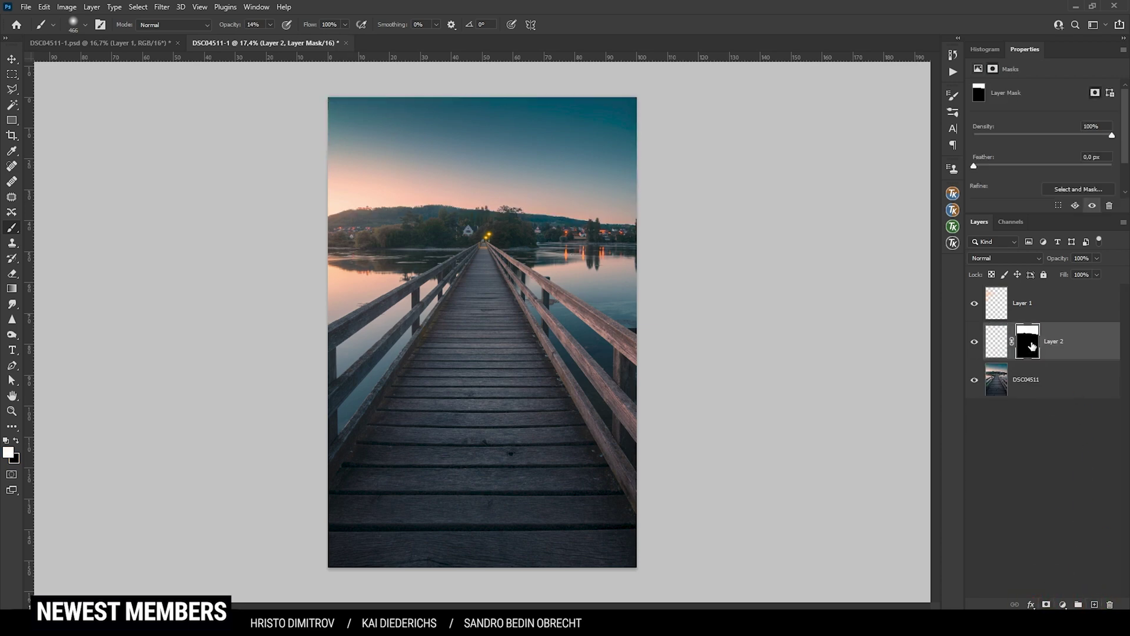
click(995, 350)
drag(993, 353, 996, 302)
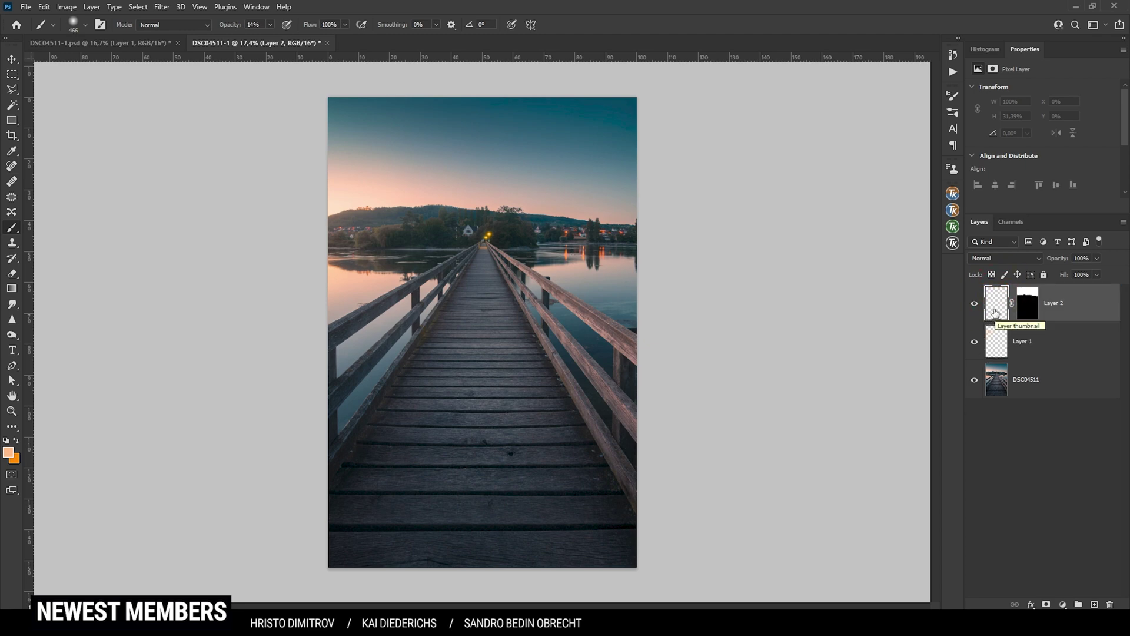
click(1005, 258)
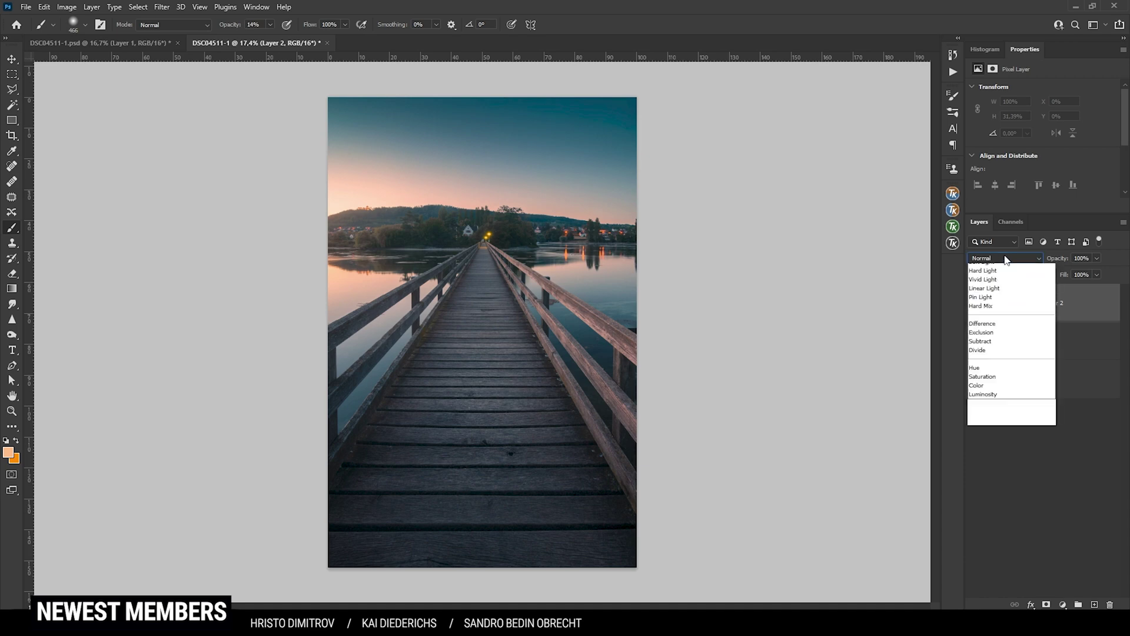
click(1001, 418)
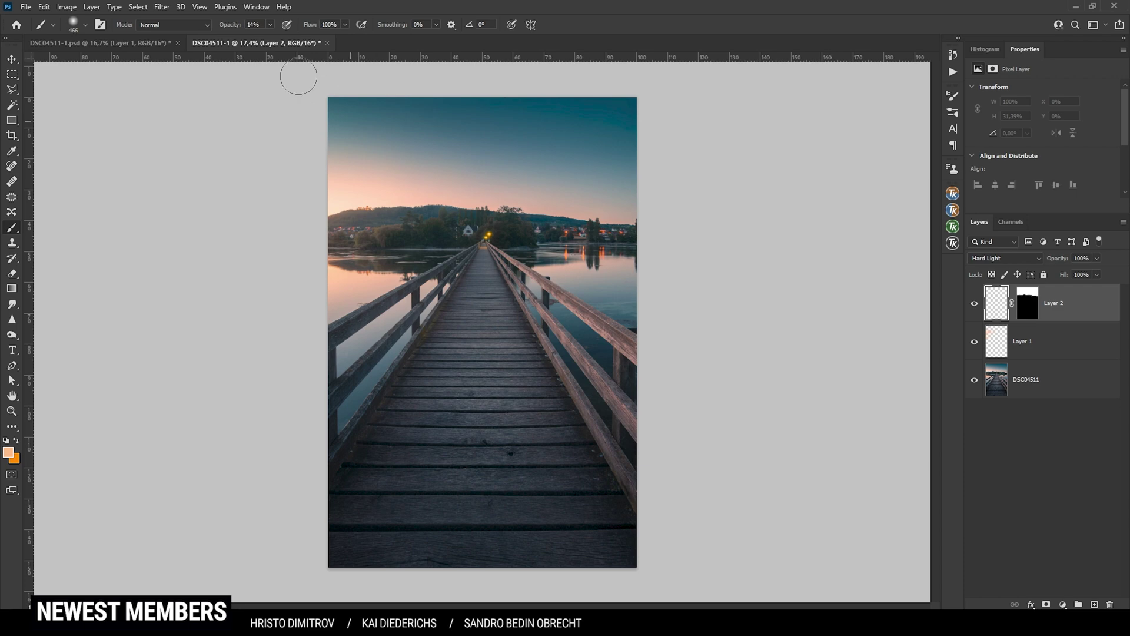
Step: Pick a paler peach and paint glow over the left hill, shoreline and lower sky
click(8, 452)
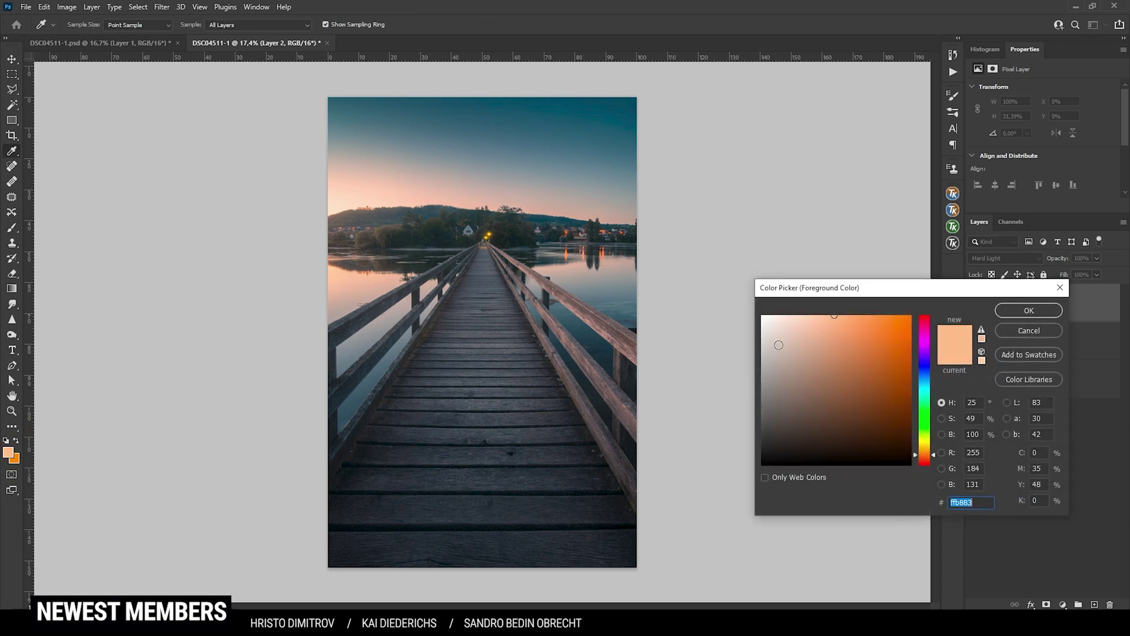
drag(820, 321, 801, 315)
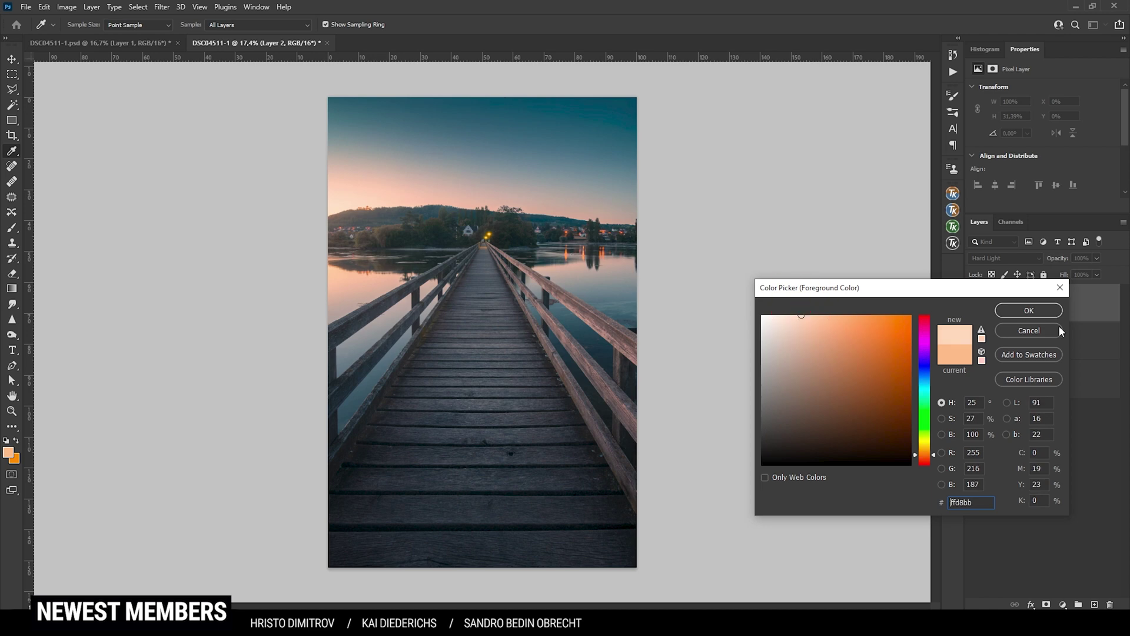
click(1029, 311)
key(b)
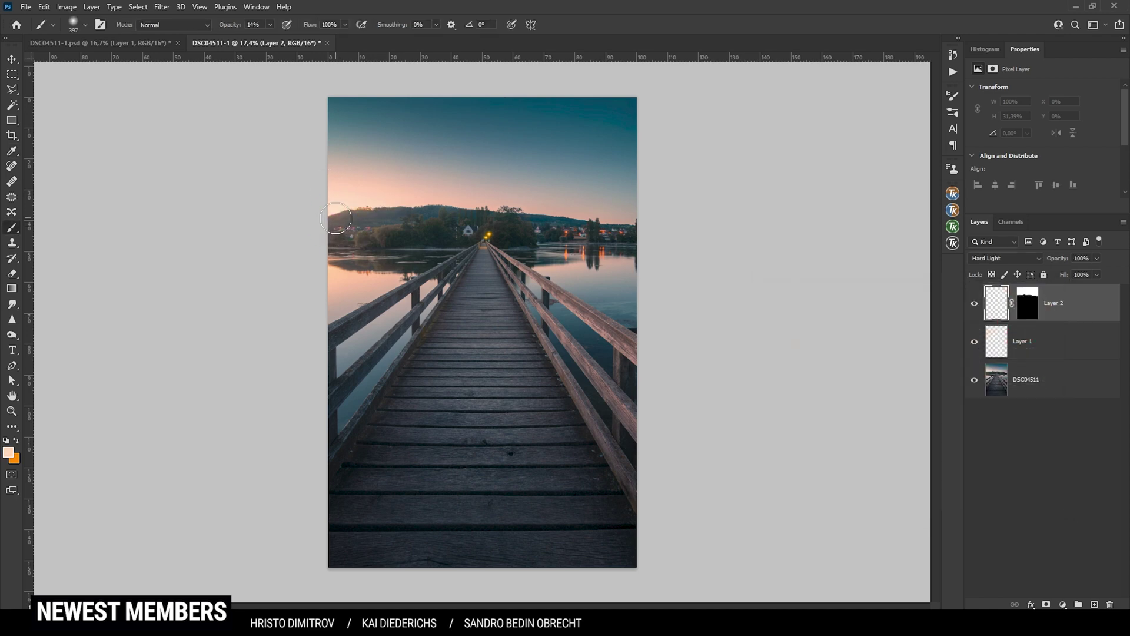
drag(328, 220, 412, 229)
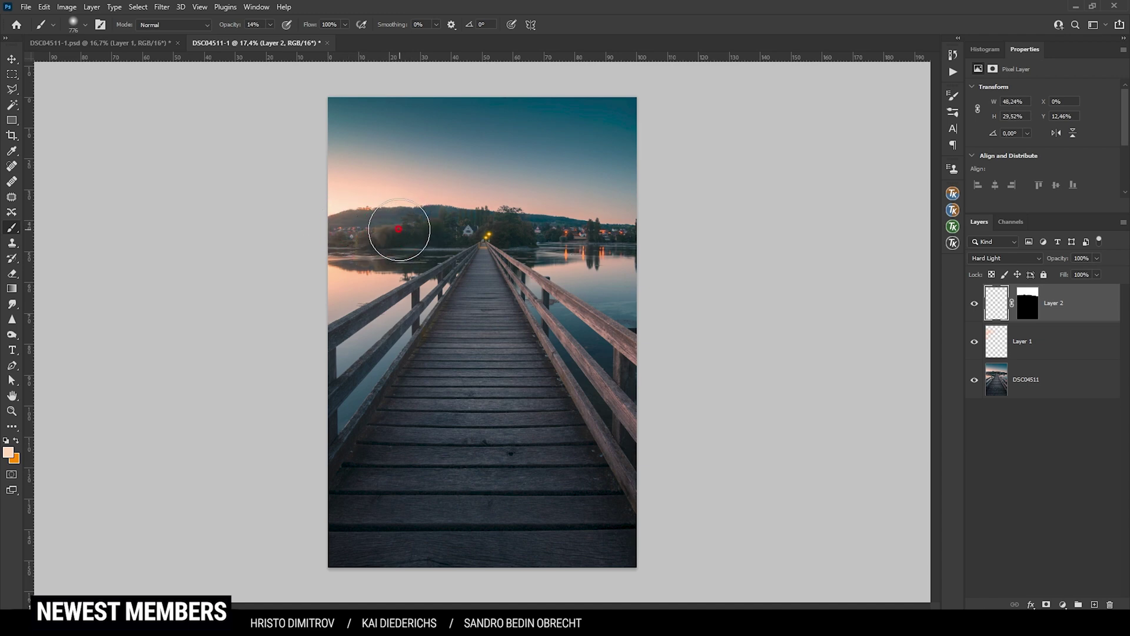
drag(399, 229, 336, 217)
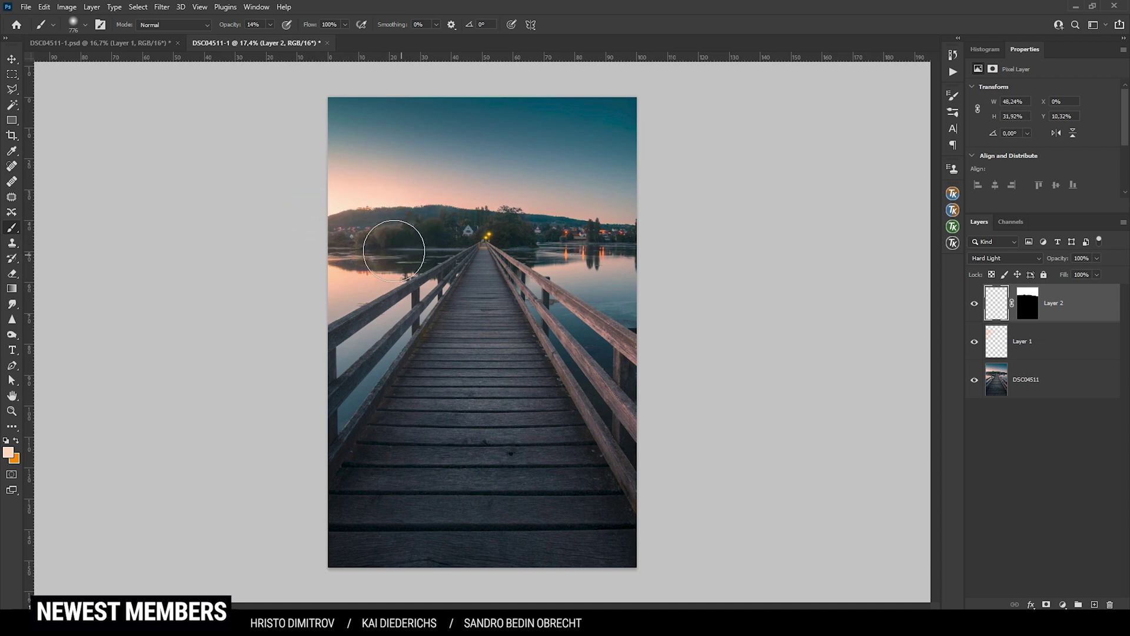
drag(394, 251, 329, 228)
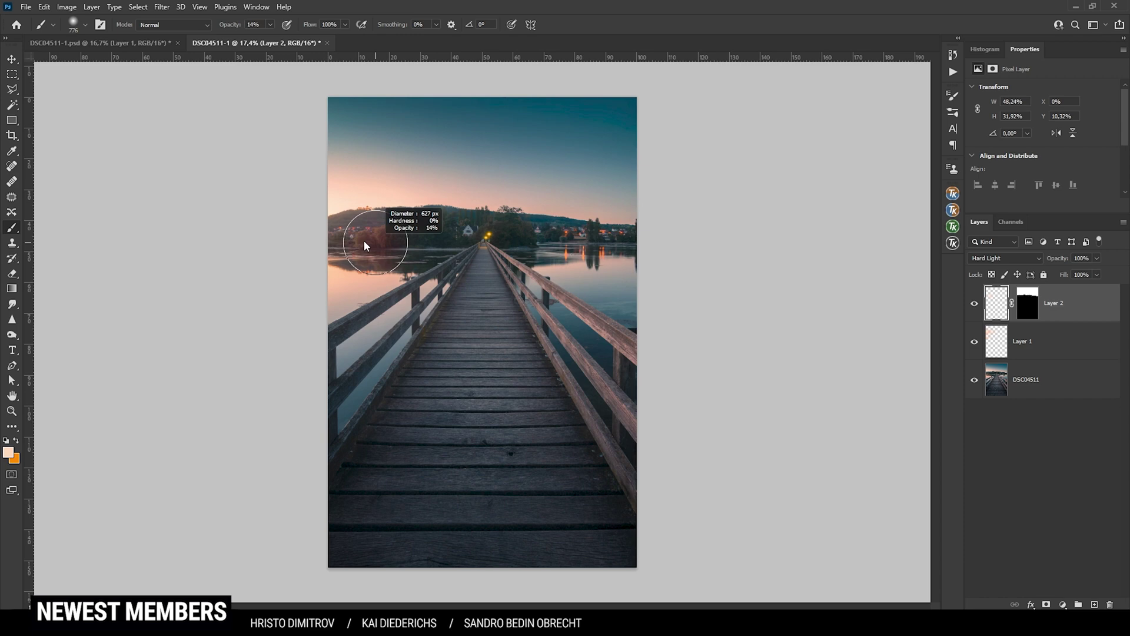
click(9, 454)
click(1029, 309)
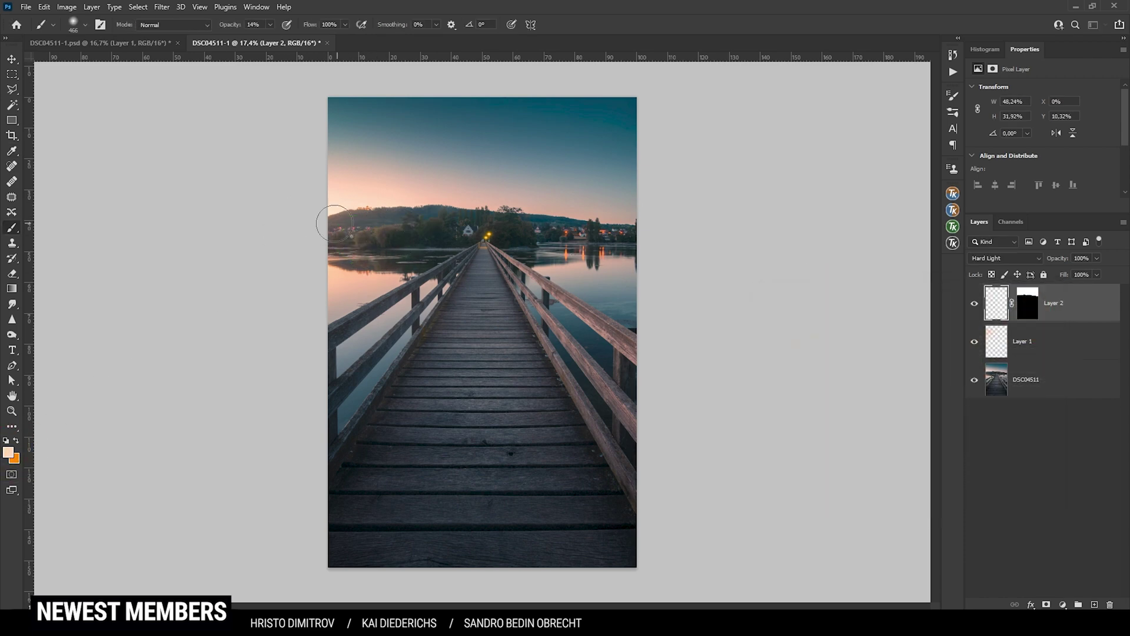
drag(335, 224, 342, 264)
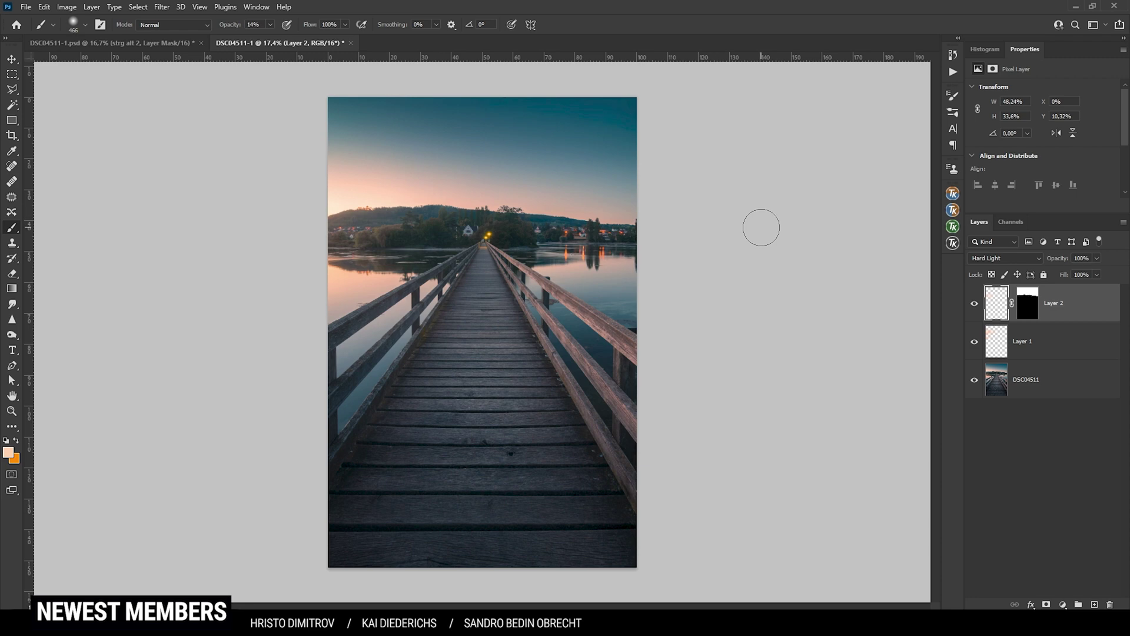
Step: Load a luminosity selection of the bright sky and reflections from the TK RapidMask2 panel
click(953, 244)
click(952, 226)
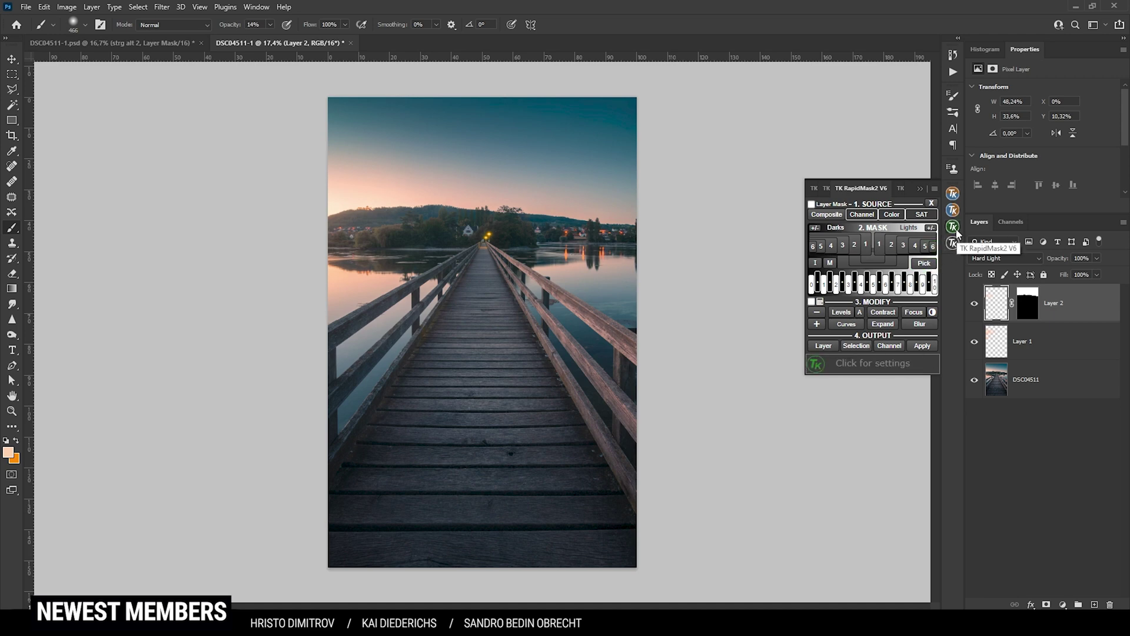
click(955, 231)
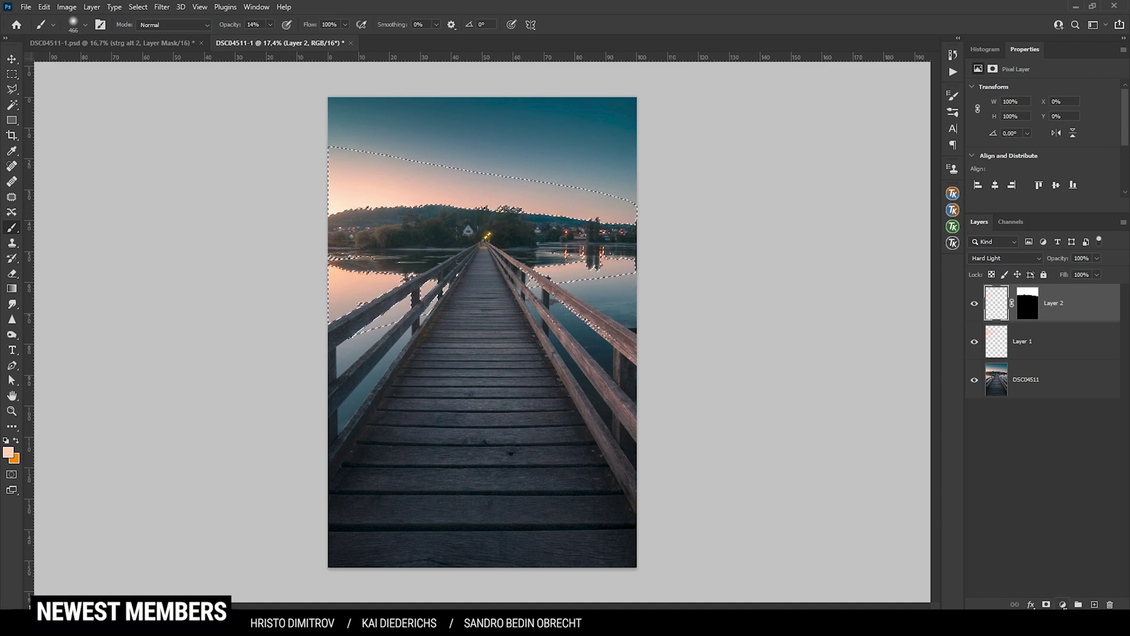
Step: Add a selection-masked Vibrance adjustment set to +67, then an empty Layer 3 above it
click(1063, 604)
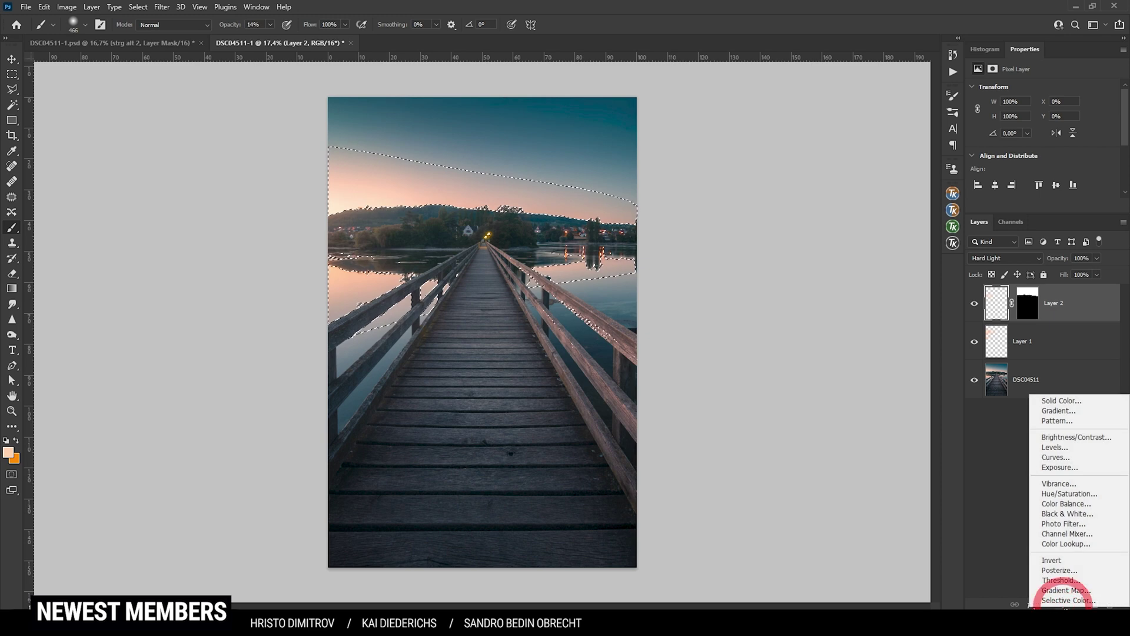
click(1074, 484)
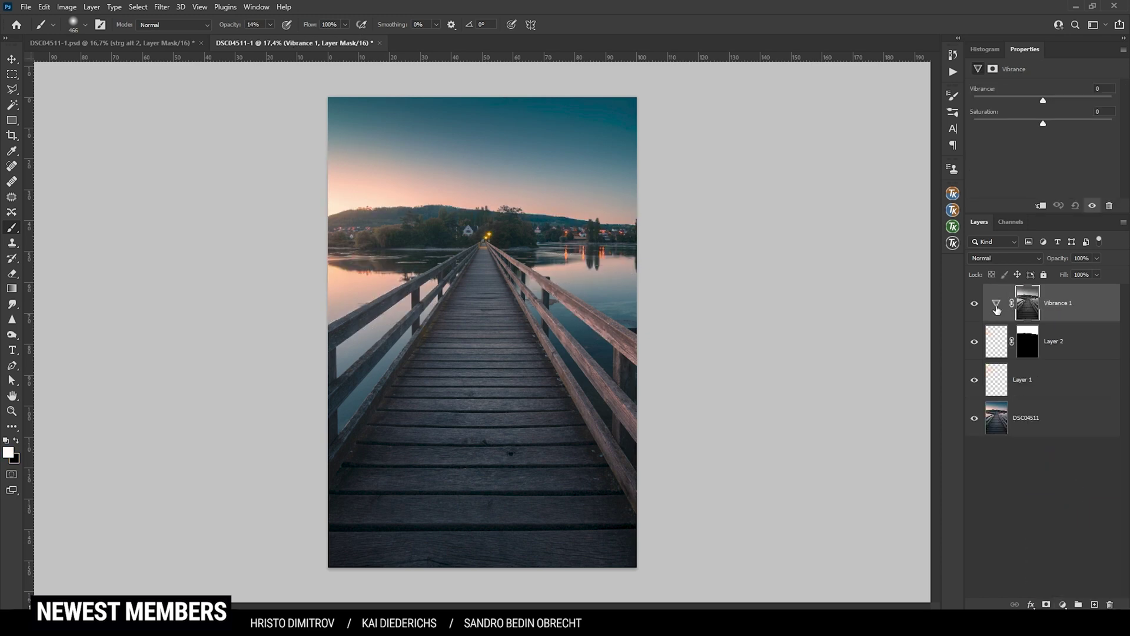
click(1001, 307)
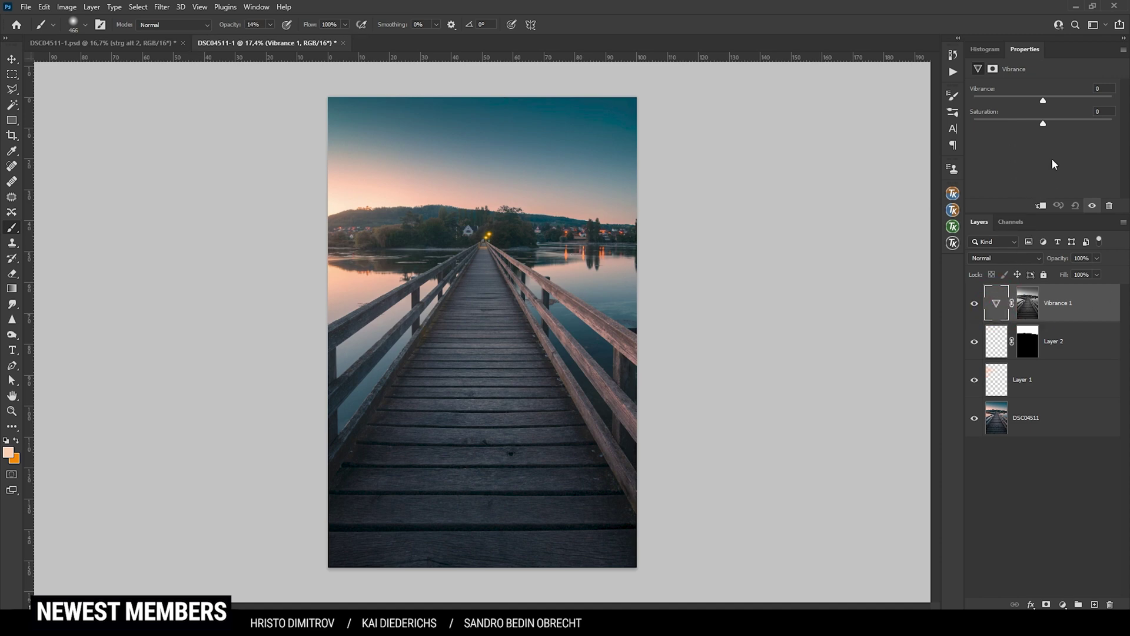
drag(1045, 103, 1109, 101)
click(1094, 605)
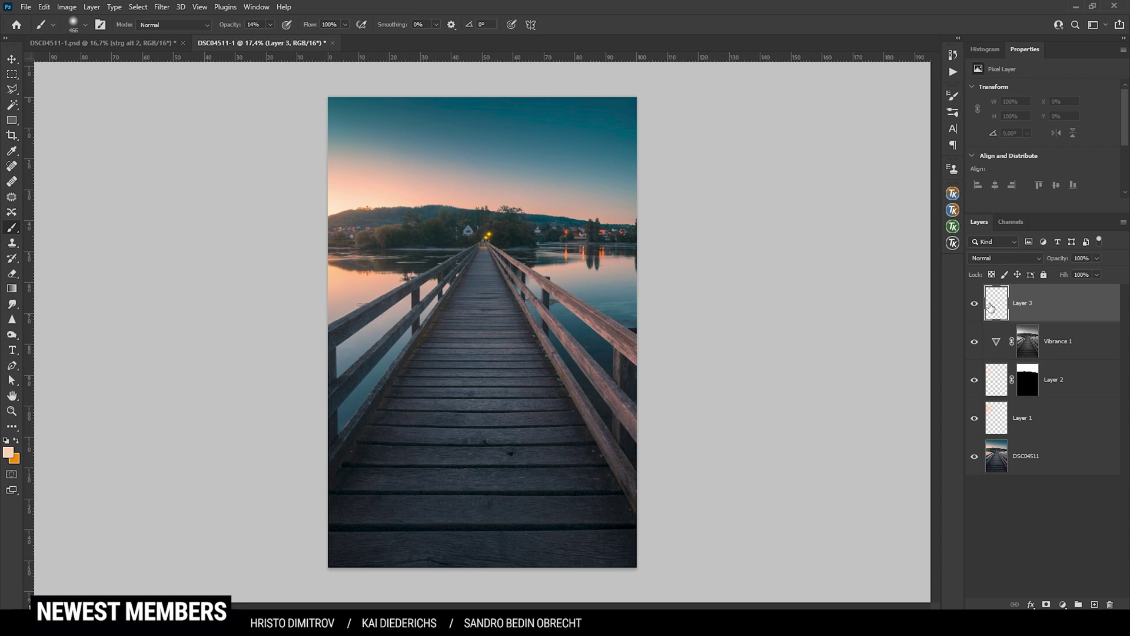
Step: Set Layer 3 to Overlay and apply a TK Midtones-2 luminosity mask to it
click(994, 259)
click(981, 400)
click(951, 228)
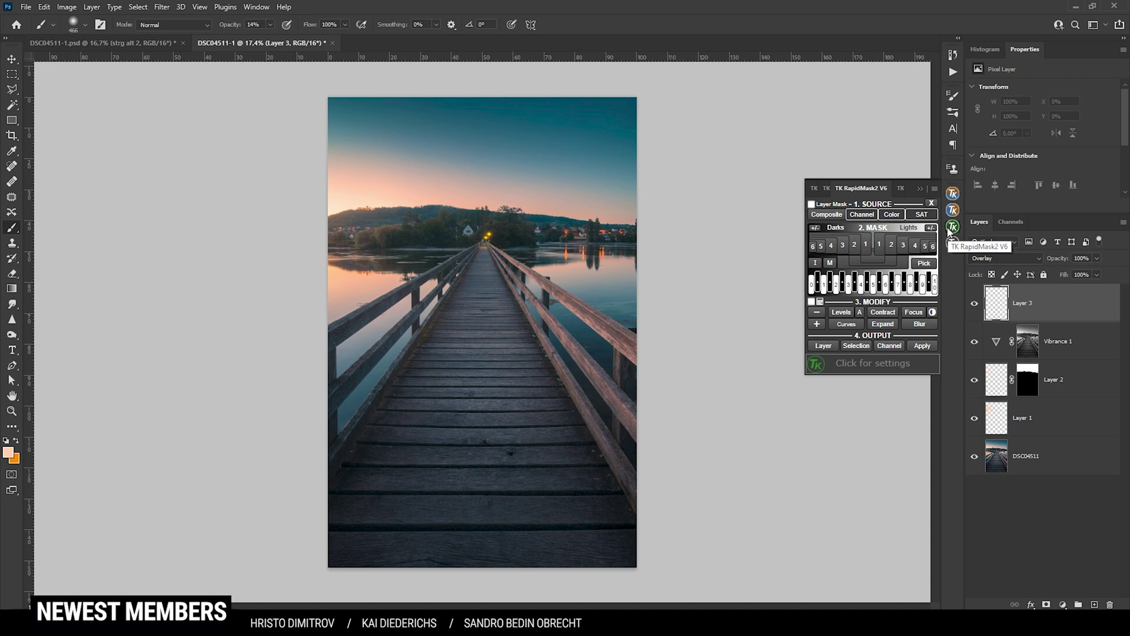
mouse_move(535, 409)
mouse_down()
mouse_move(474, 295)
mouse_move(448, 405)
mouse_move(453, 499)
mouse_move(541, 431)
mouse_move(463, 335)
mouse_move(481, 461)
mouse_move(472, 327)
mouse_move(493, 454)
mouse_up()
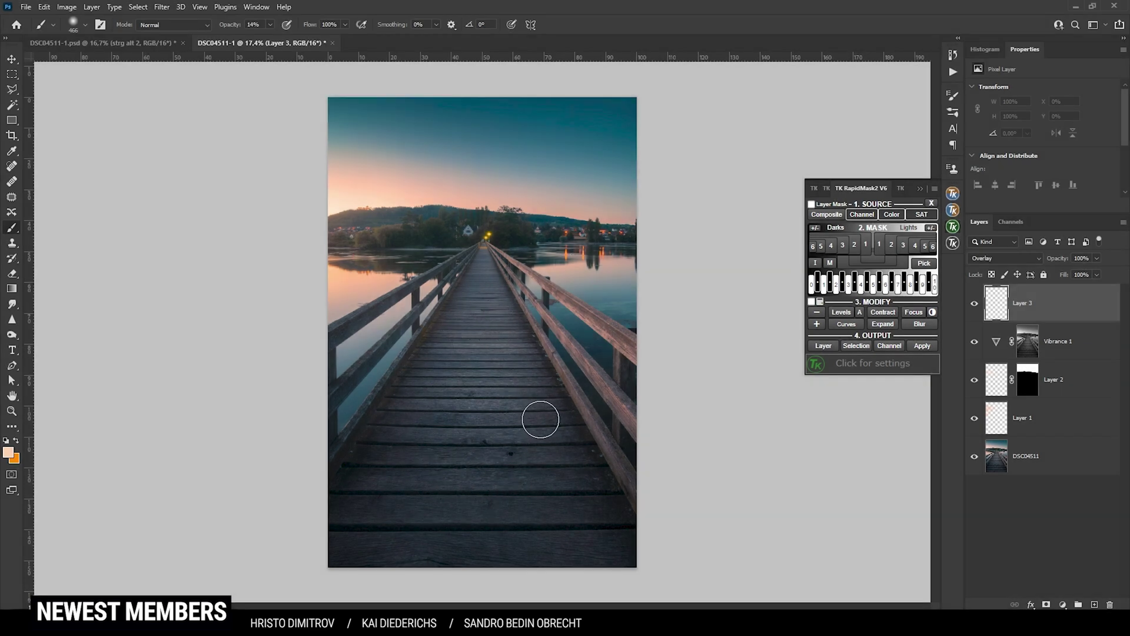
click(857, 263)
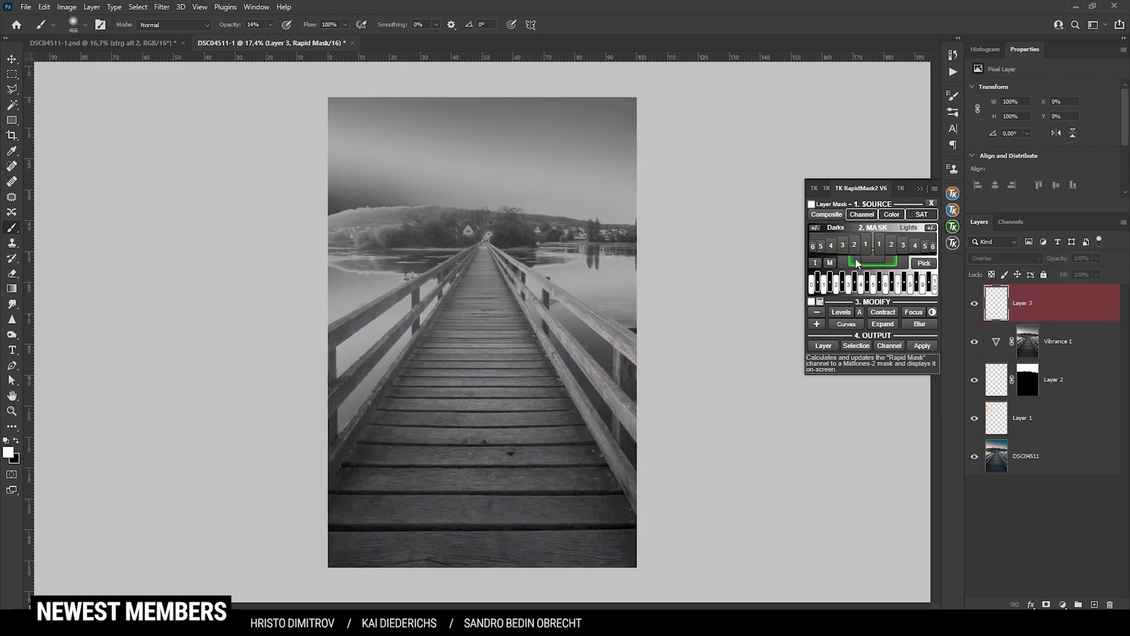
click(811, 205)
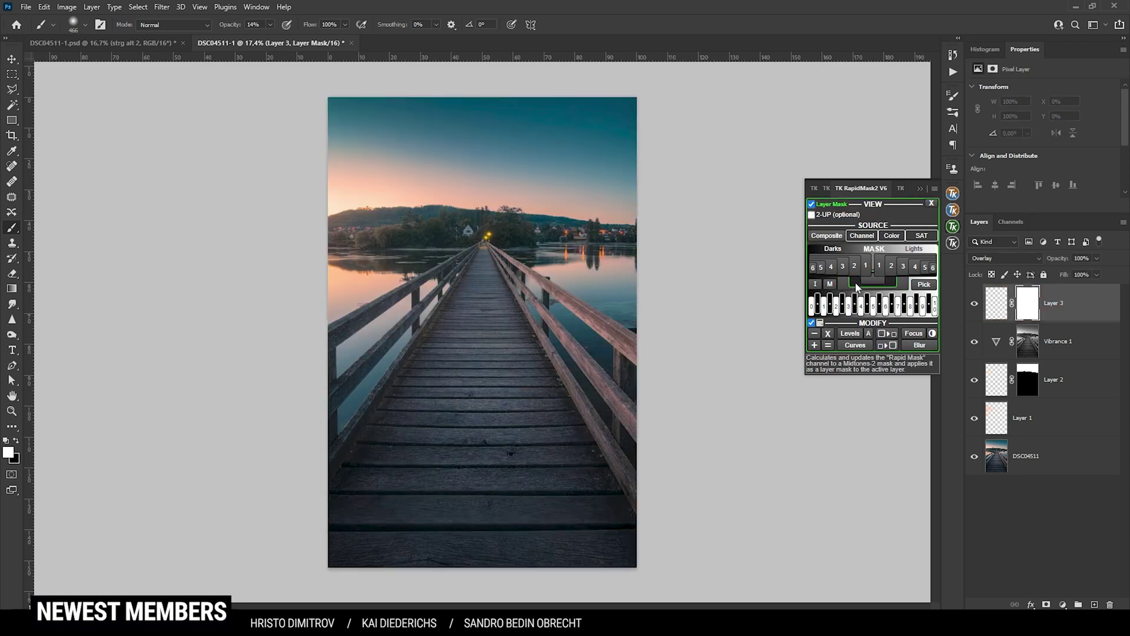
click(996, 303)
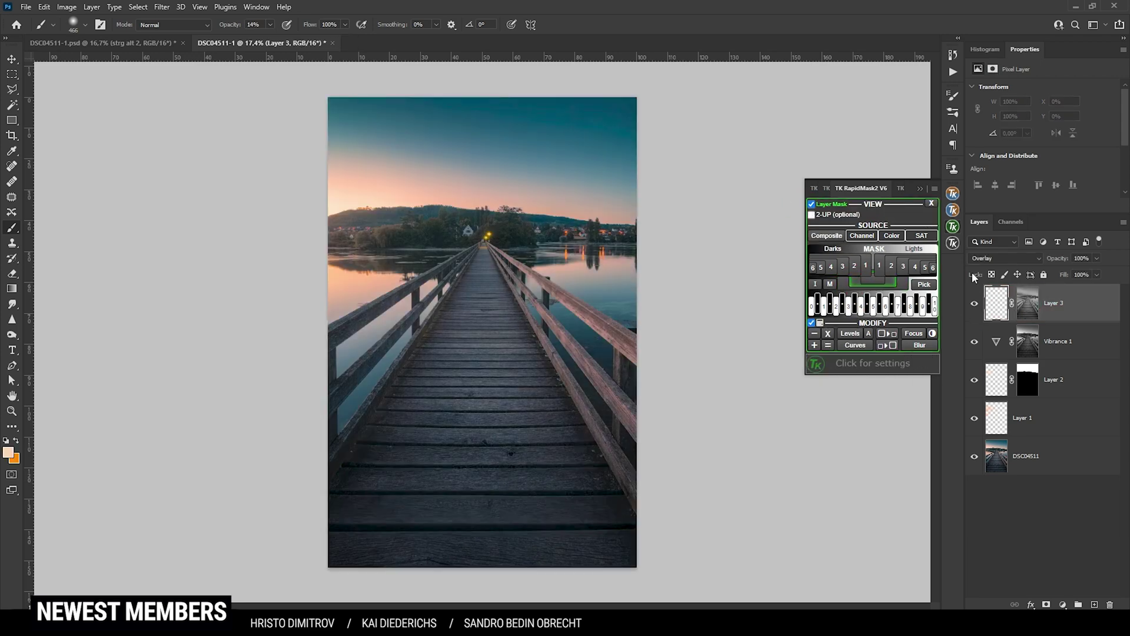
Step: Paint white (#ffffff) at about 45% opacity, brush 730, over the middle and lower bridge planks
click(9, 452)
text(ffffff)
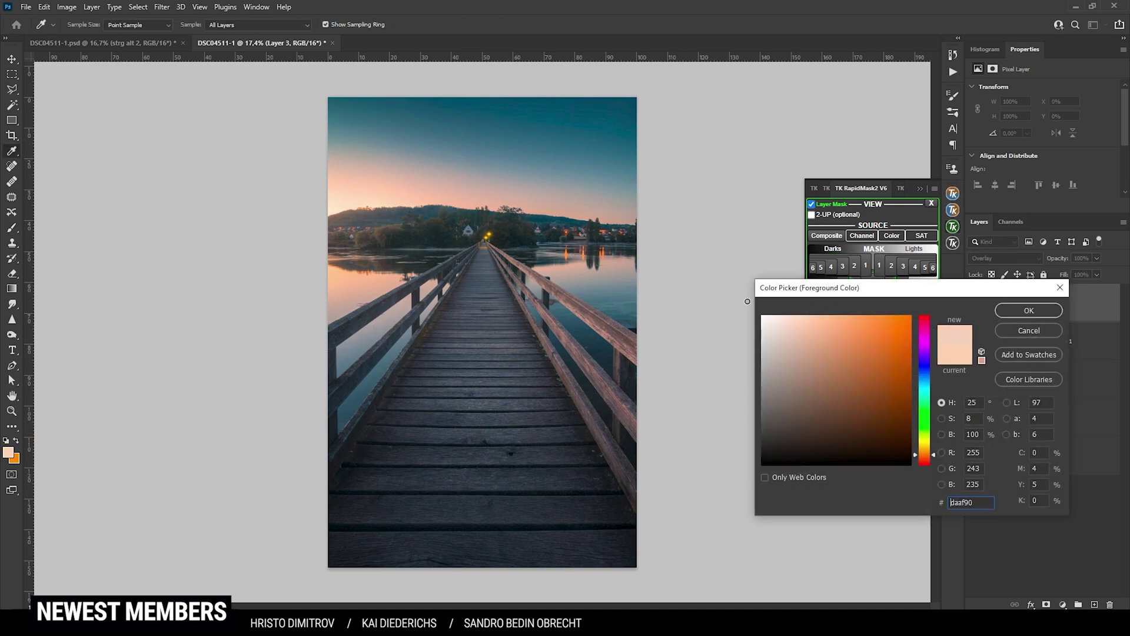
click(1029, 310)
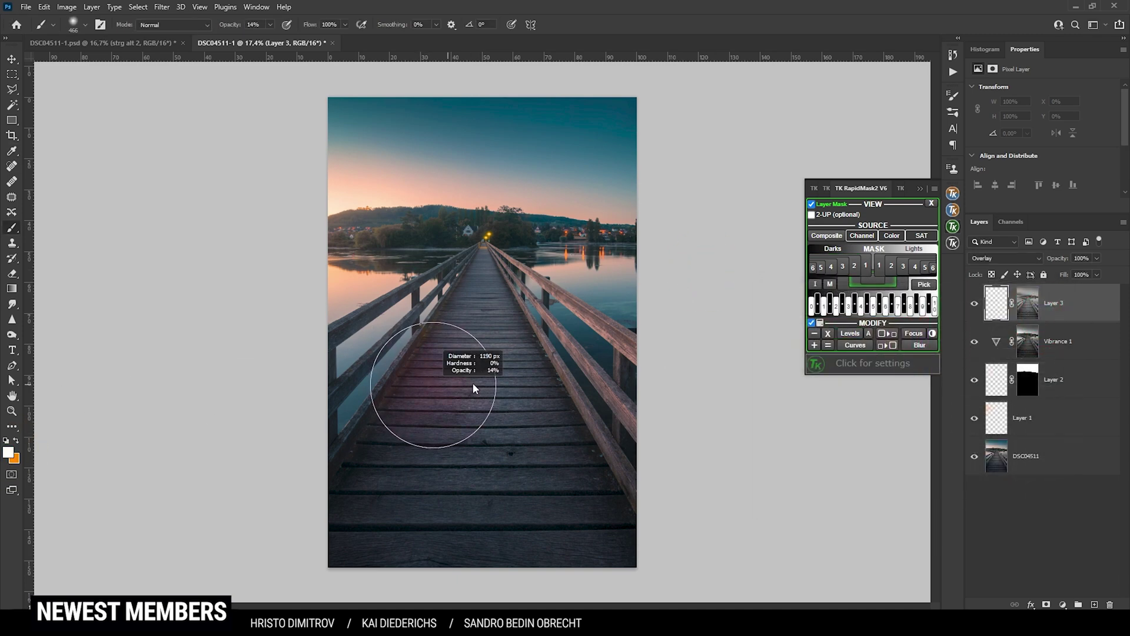
click(270, 24)
drag(269, 38, 290, 42)
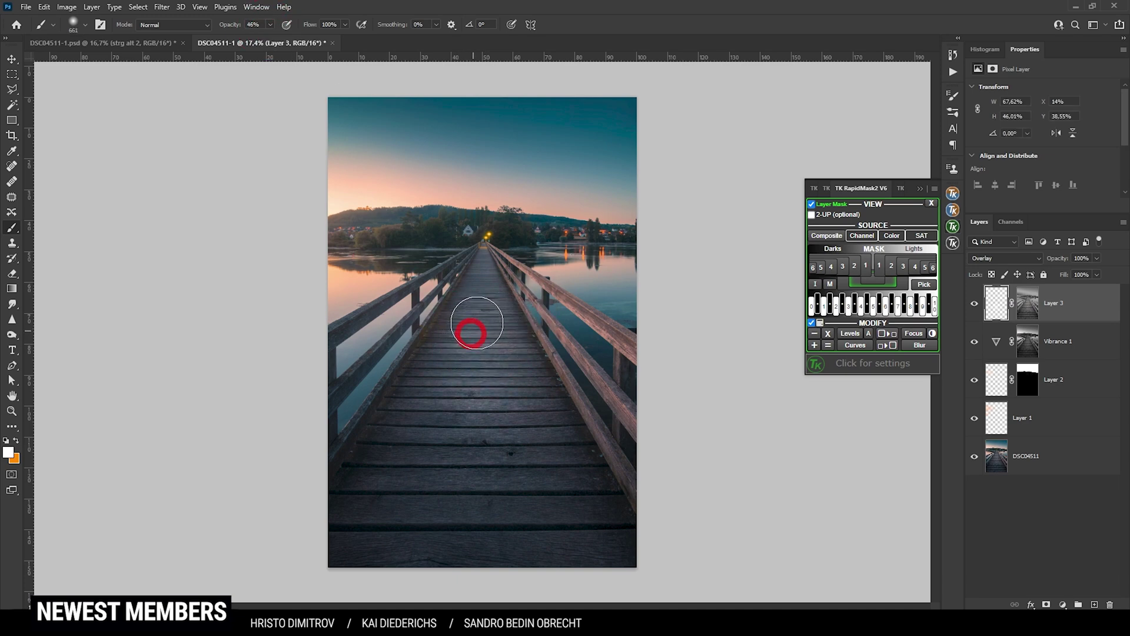
click(482, 299)
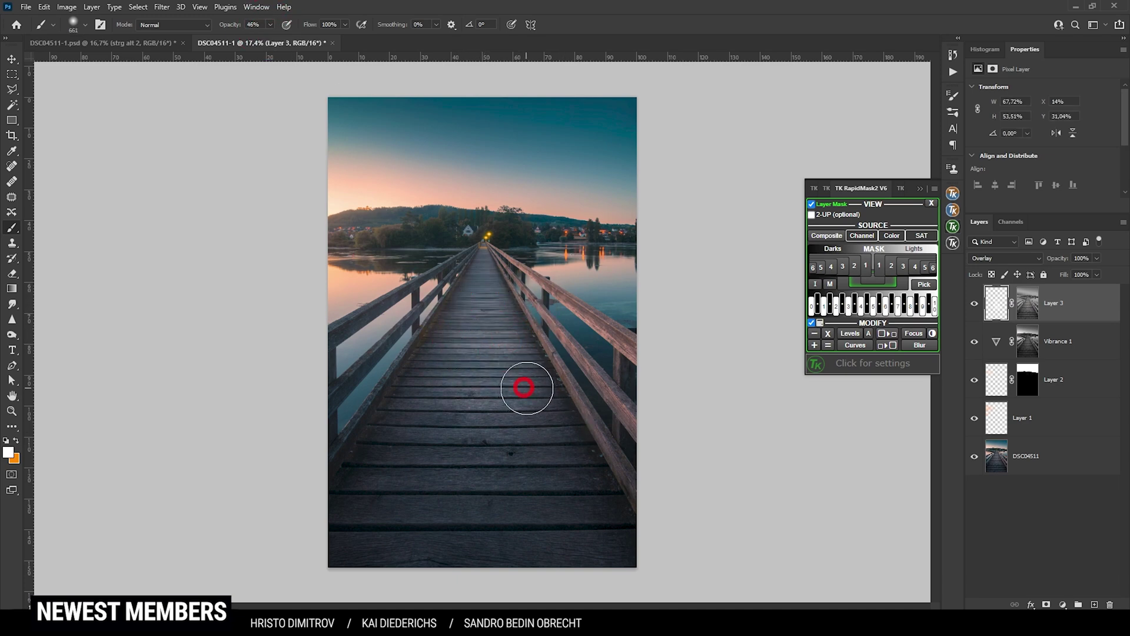
drag(468, 353, 491, 336)
click(476, 467)
click(477, 501)
Step: Add Layer 4 in Overlay mode with a TK RapidMask Midtones-2 mask, targeting its pixels
click(1094, 604)
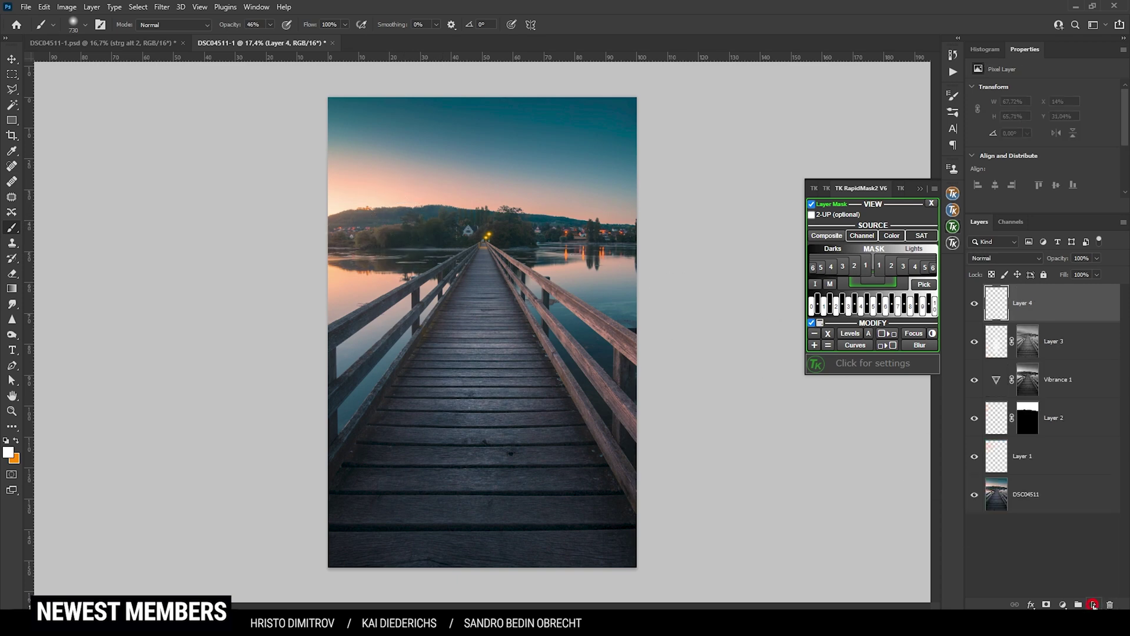
click(1005, 258)
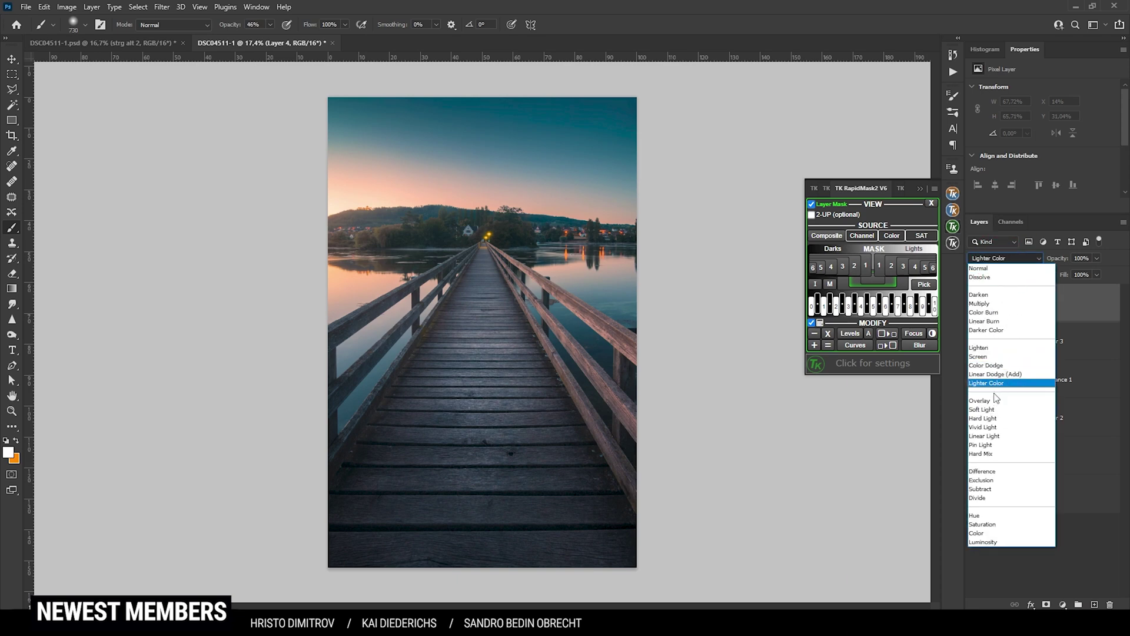
click(984, 401)
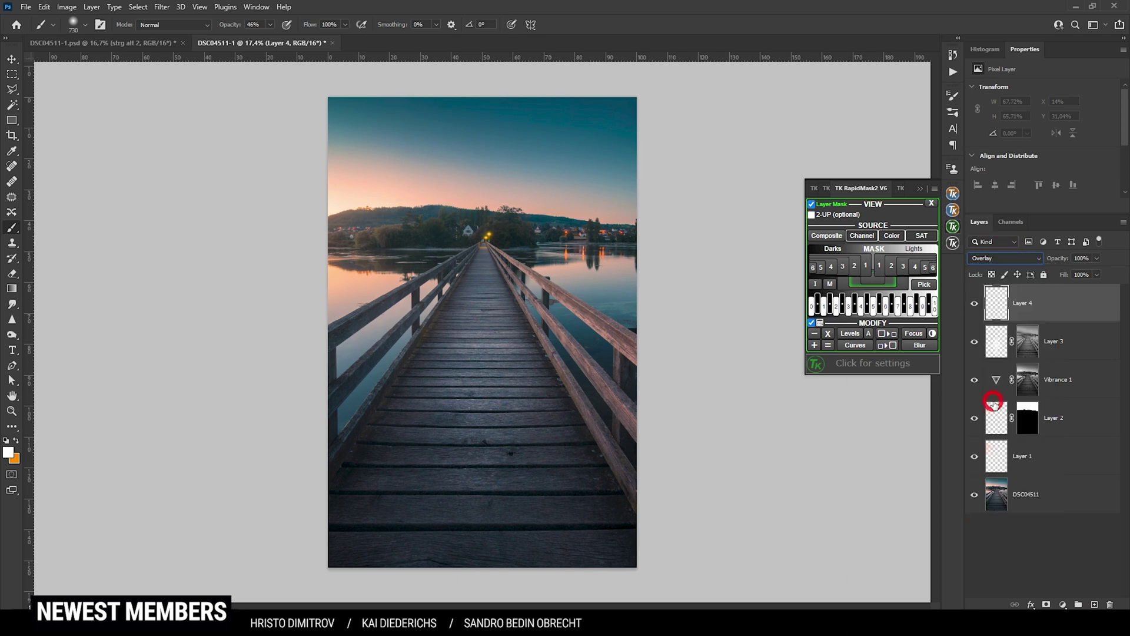
click(854, 285)
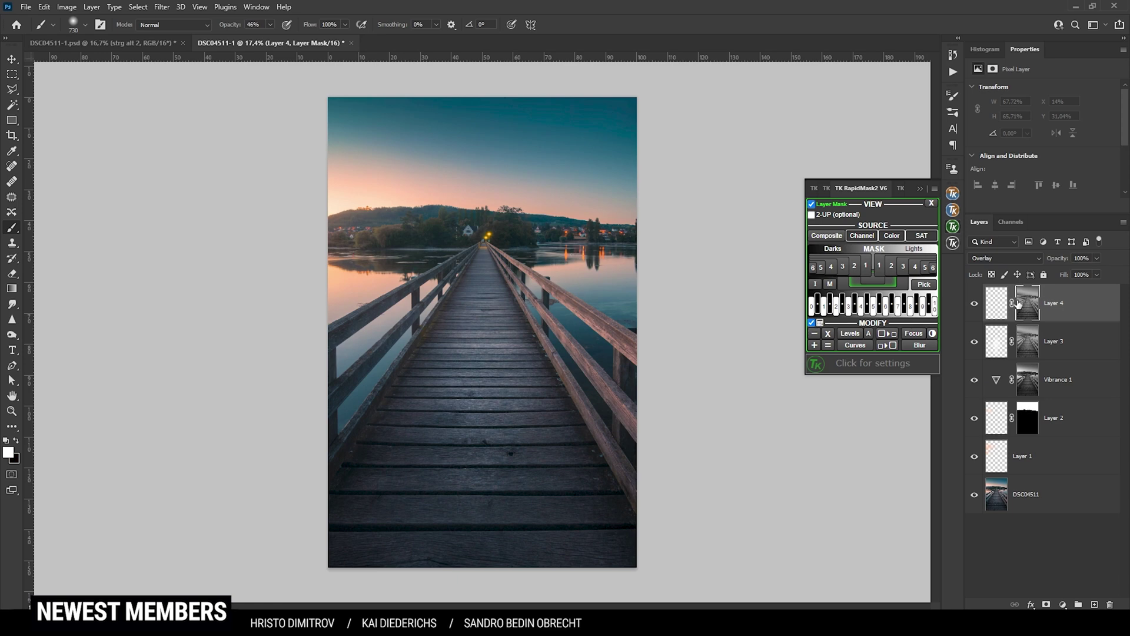
click(997, 302)
Step: Set the foreground colour to black (000000) and the brush opacity to 21%
key(i)
click(8, 452)
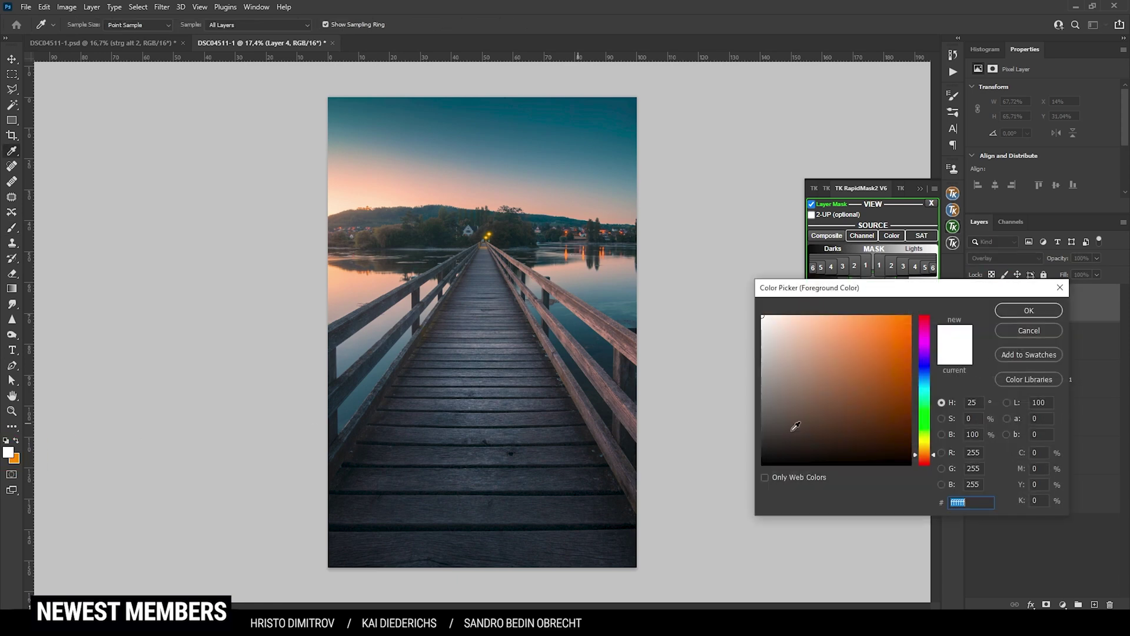
text(000000)
key(Return)
key(b)
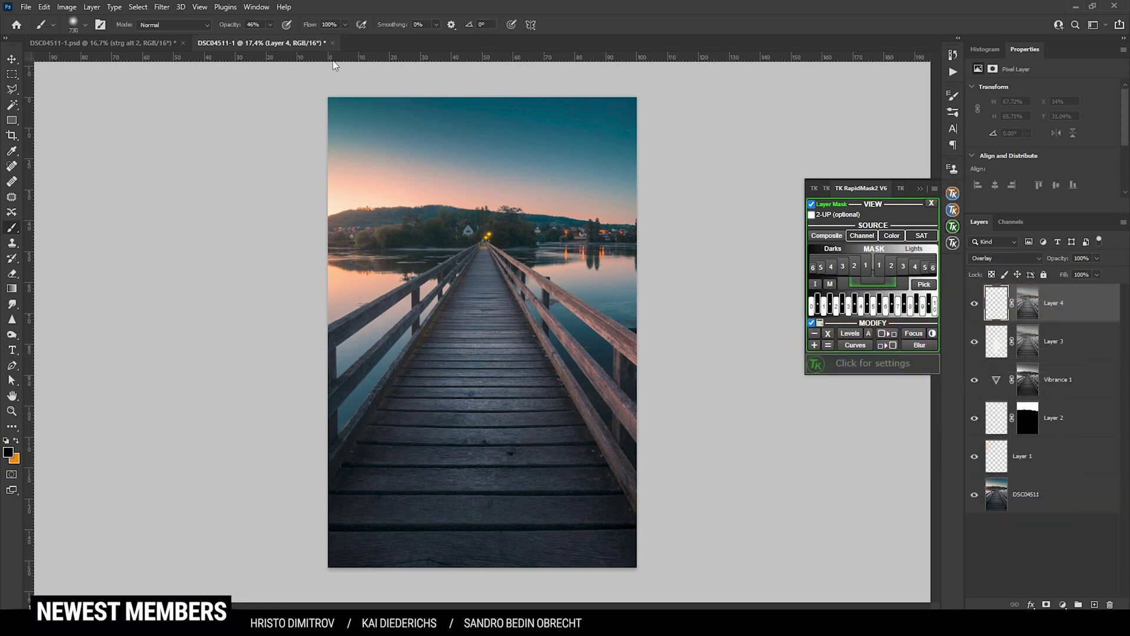
click(270, 25)
drag(257, 40, 257, 40)
Step: Resize the brush to about 455 and toggle Layer 4 to compare the darkening
alt+right_click(347, 238)
mouse_move(345, 241)
mouse_down()
mouse_move(398, 223)
mouse_move(543, 227)
mouse_move(354, 229)
mouse_up()
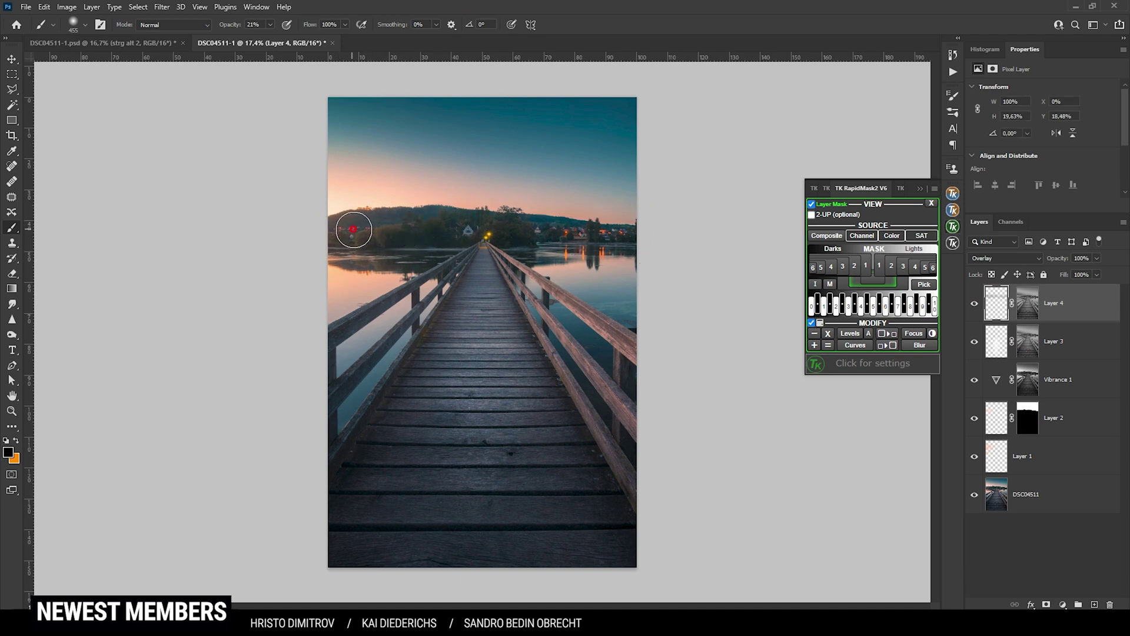
click(975, 310)
click(976, 309)
click(975, 309)
click(975, 310)
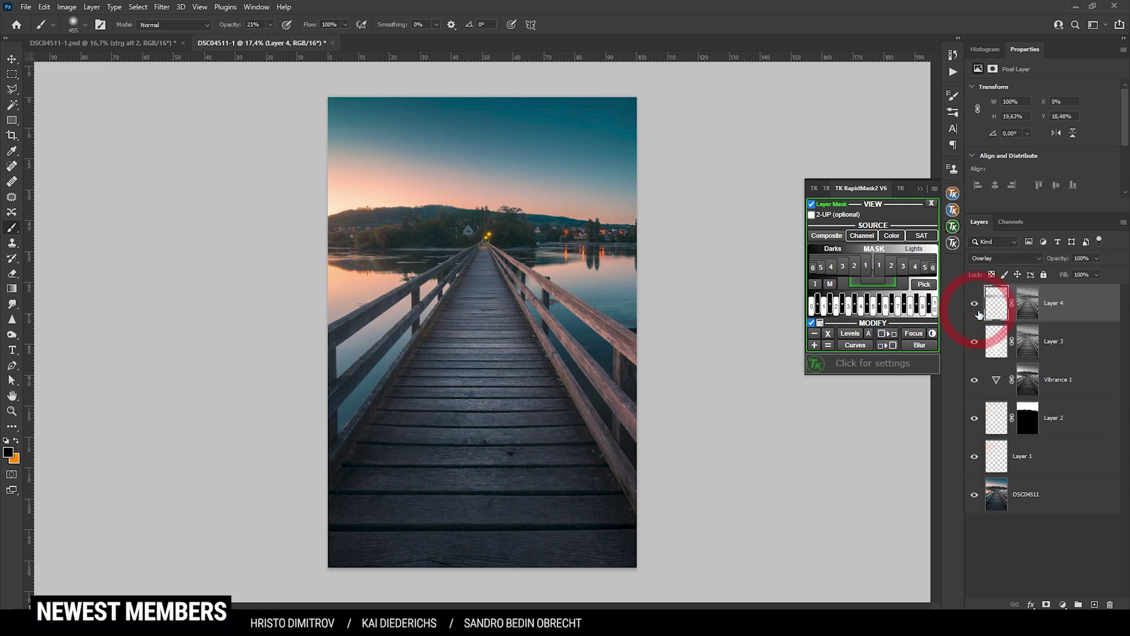
click(975, 311)
click(975, 310)
key(e)
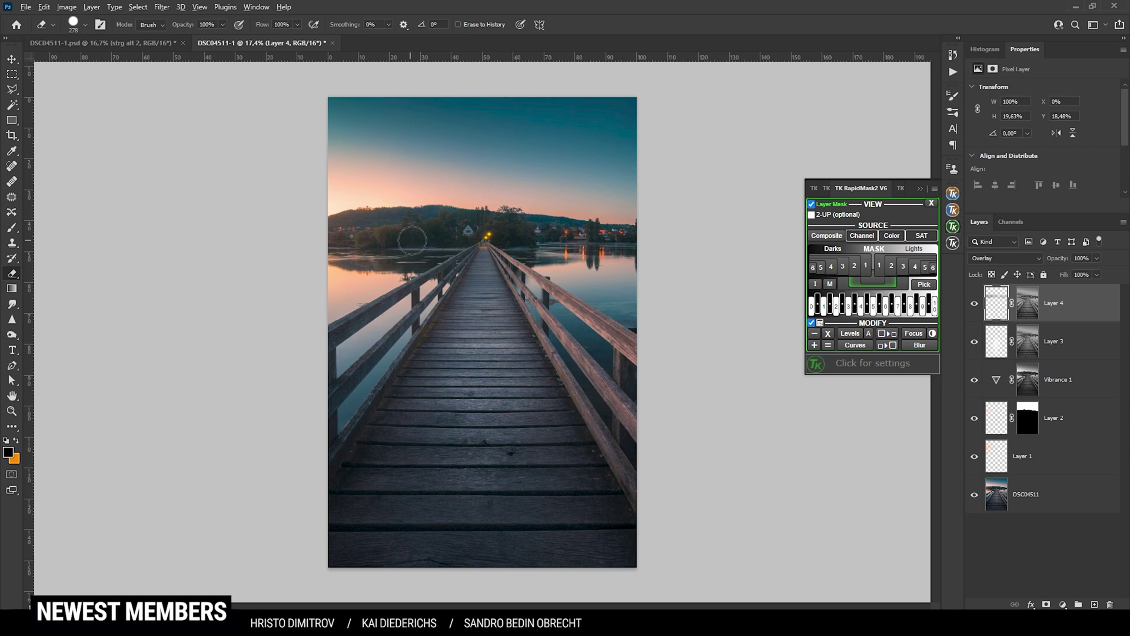
Step: Select all layers from Layer 4 to DSC04511 and merge them with Ctrl+E
alt+right_click(465, 244)
shift+click(1048, 494)
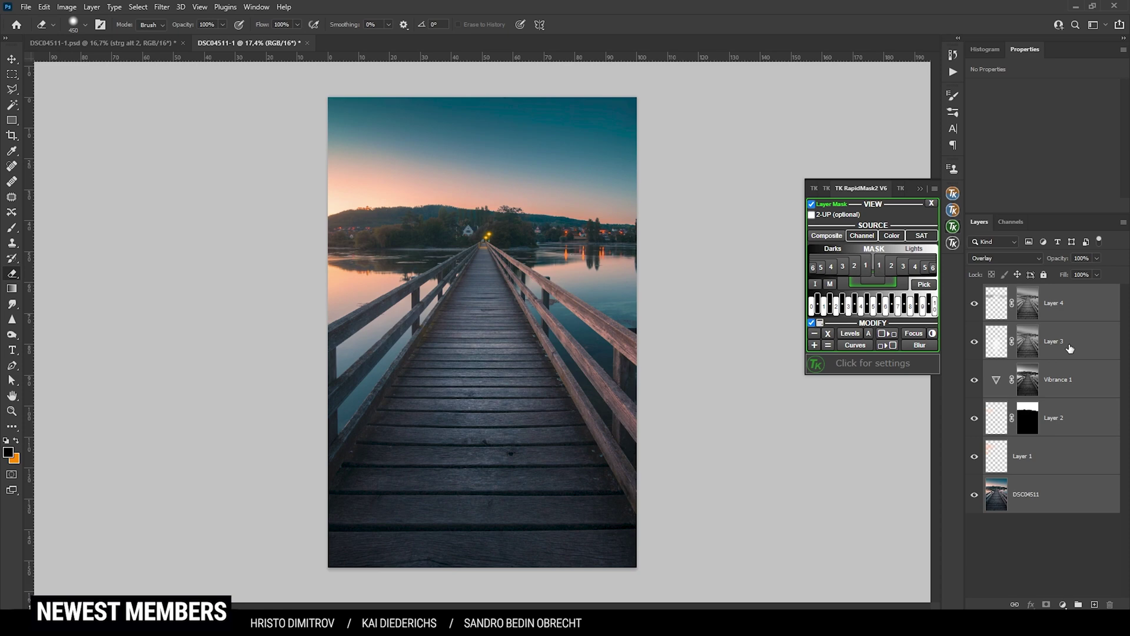
key(ctrl+e)
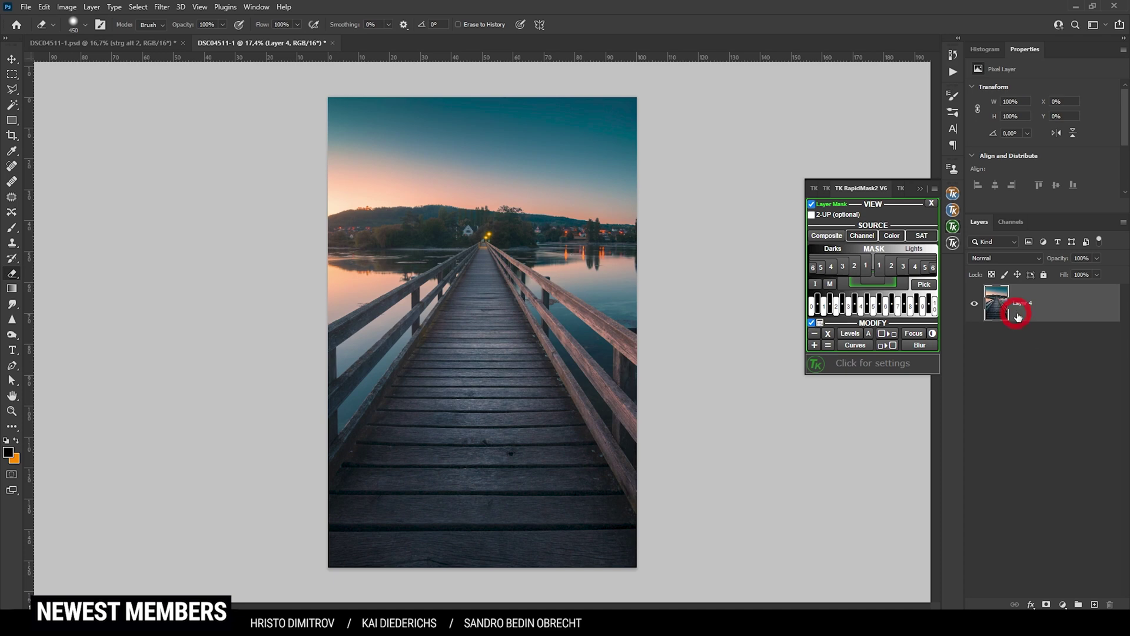
Step: Launch Color Efex Pro 4 and apply Polarisation at 143% strength, rotated 171°
click(154, 11)
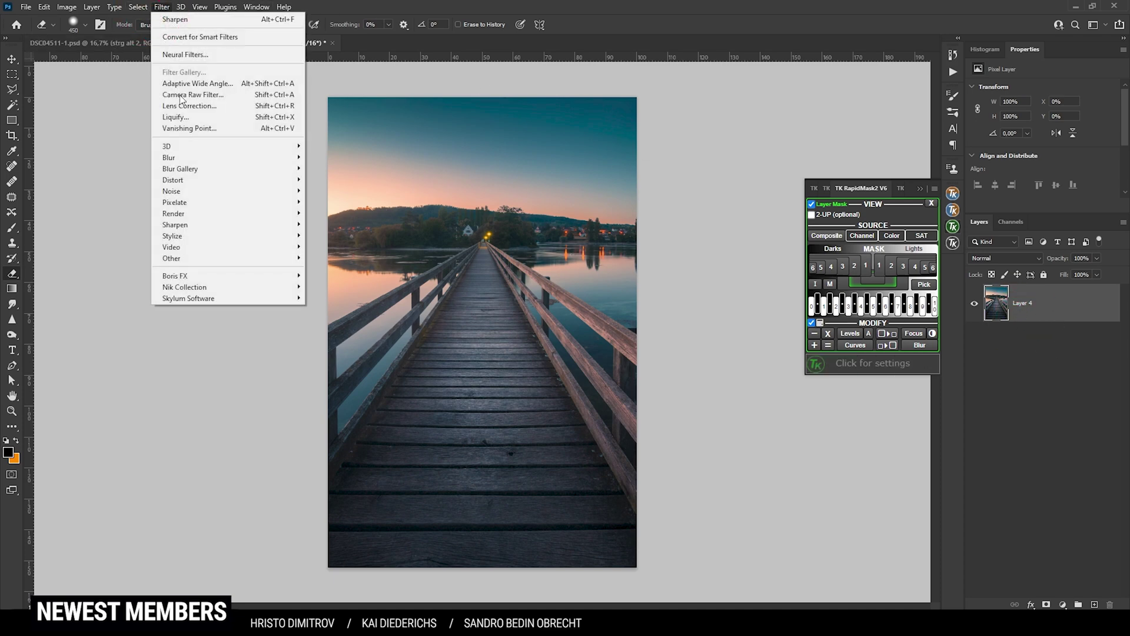
mouse_move(221, 287)
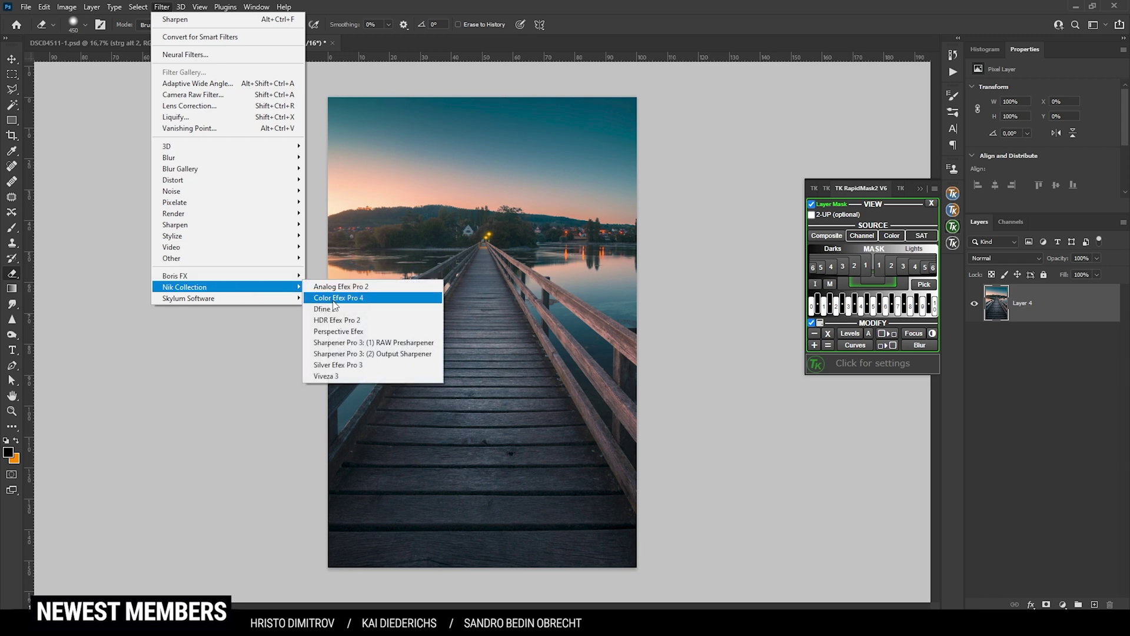
click(334, 300)
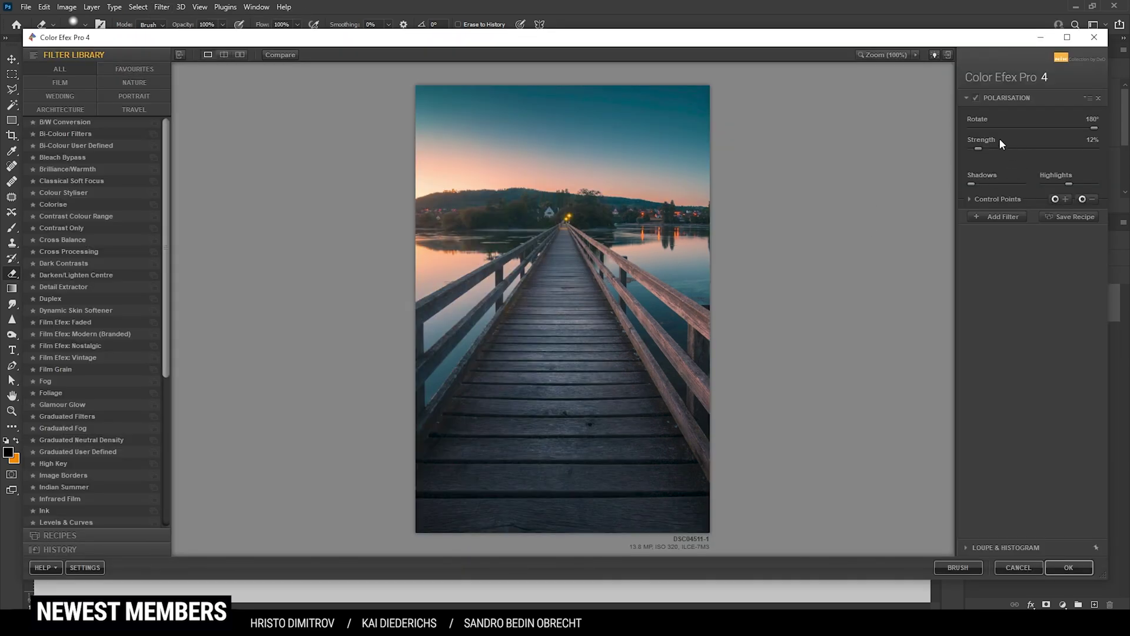
click(975, 98)
drag(977, 149, 1027, 151)
drag(1093, 128, 1057, 129)
mouse_move(1030, 150)
mouse_down()
mouse_move(1059, 151)
mouse_move(1036, 147)
mouse_up()
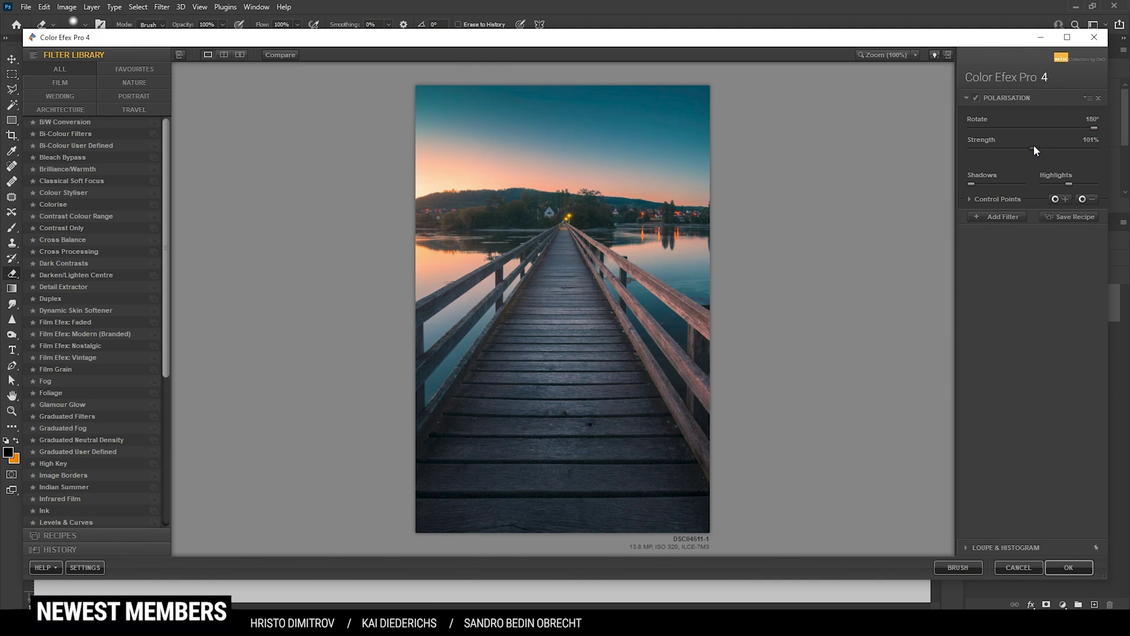
Step: Add a Brilliance/Warmth filter with warmth at 17% and apply the filters
click(1010, 218)
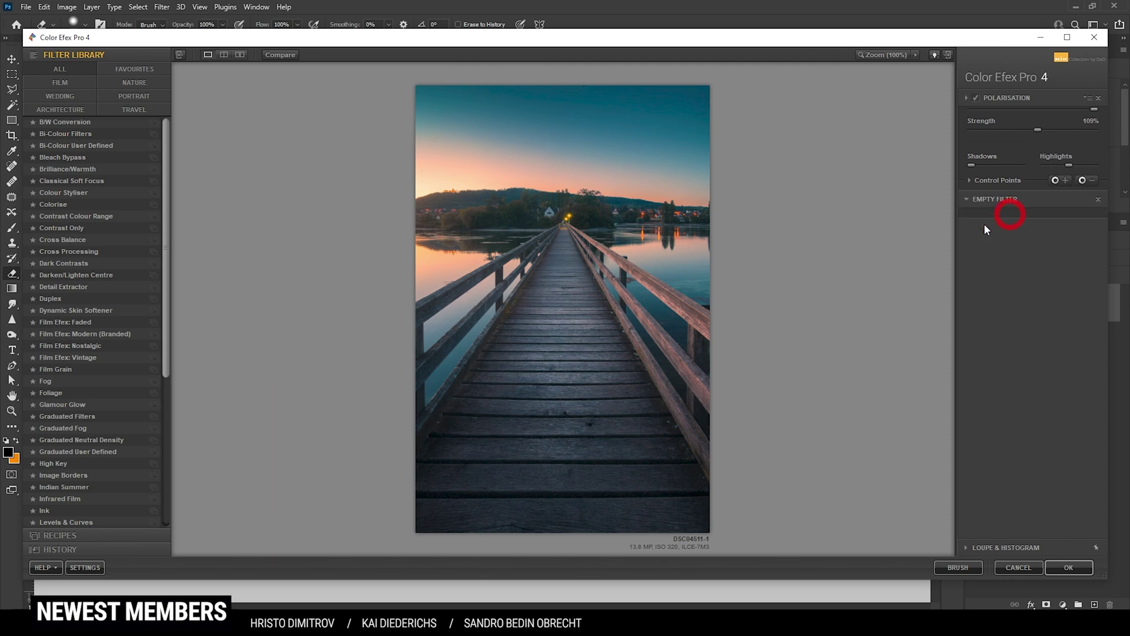
click(87, 169)
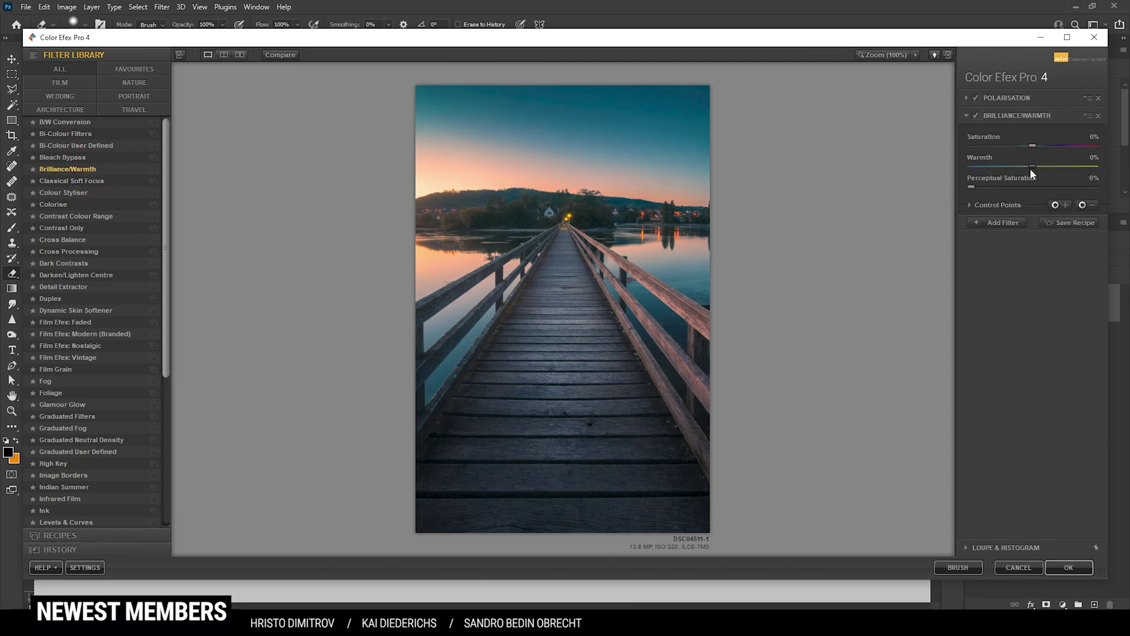
drag(1033, 166, 1042, 166)
drag(1046, 171, 1045, 170)
click(1062, 566)
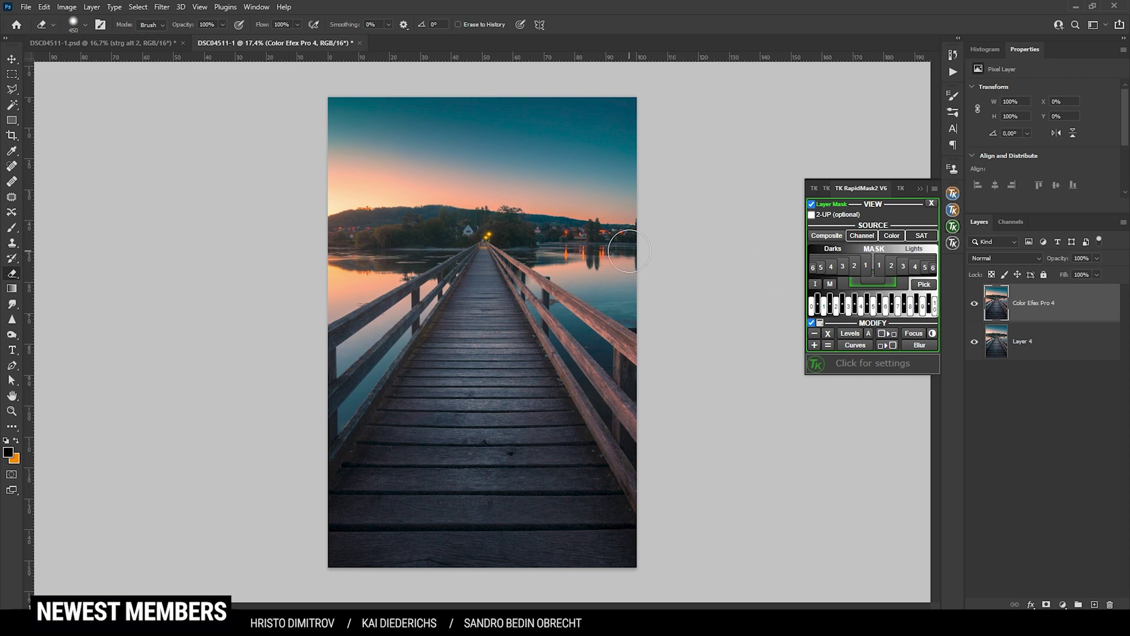
Step: Add a Levels adjustment layer with the white input point at 248, comparing before and after
click(920, 188)
click(1063, 604)
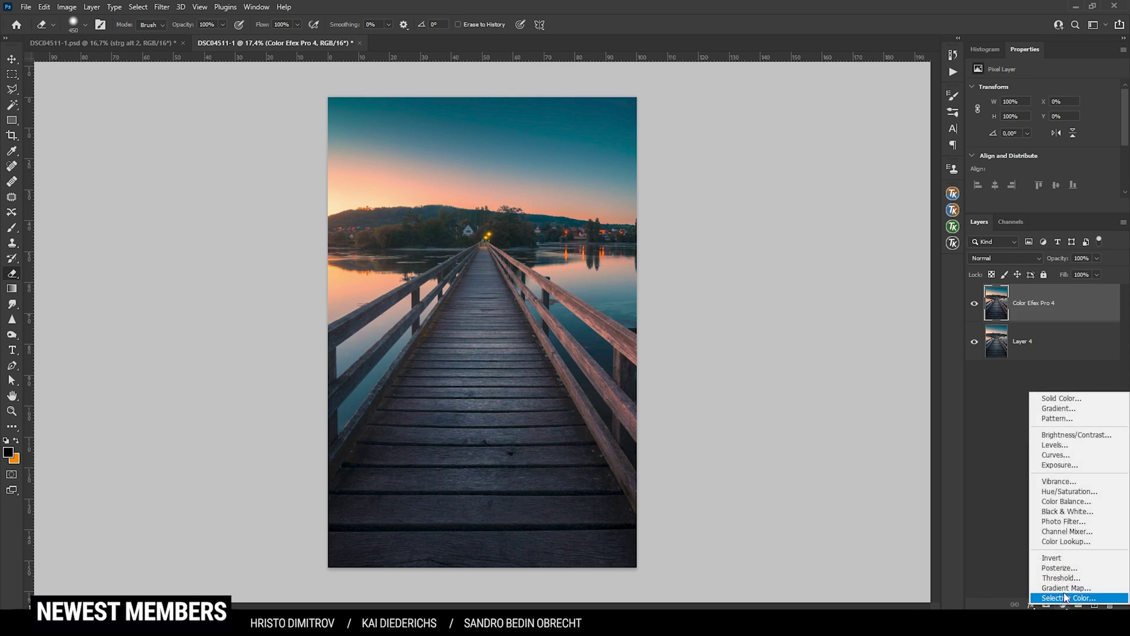
click(1062, 446)
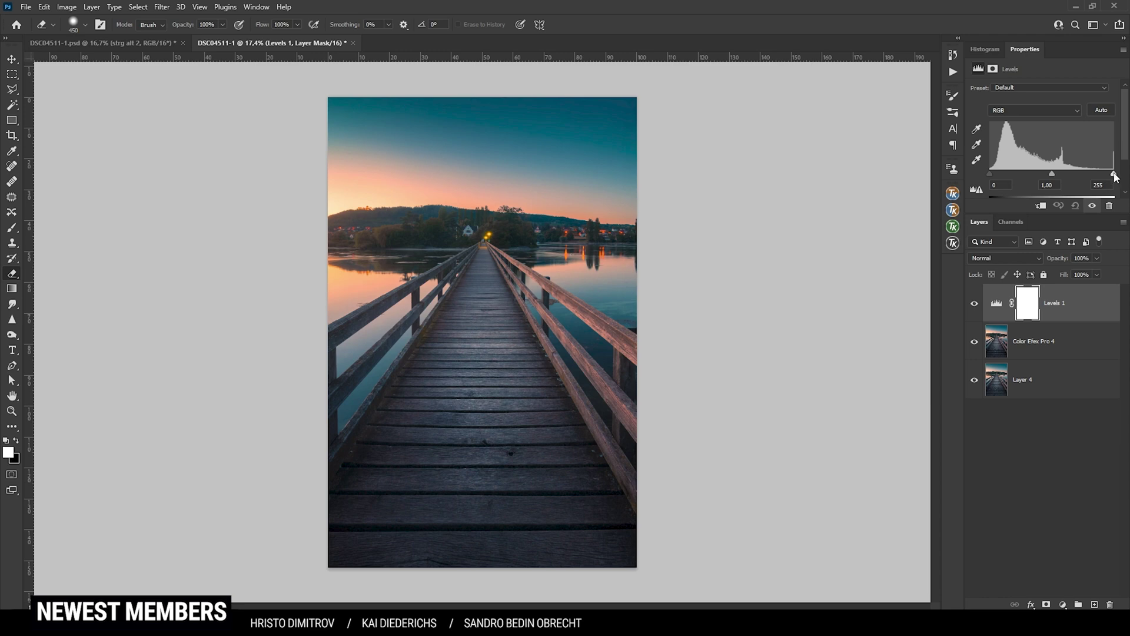
drag(1115, 175, 1110, 175)
click(973, 305)
click(973, 305)
Step: Add a Photo Filter adjustment layer using Warming Filter (85) and compare it on and off
click(1062, 604)
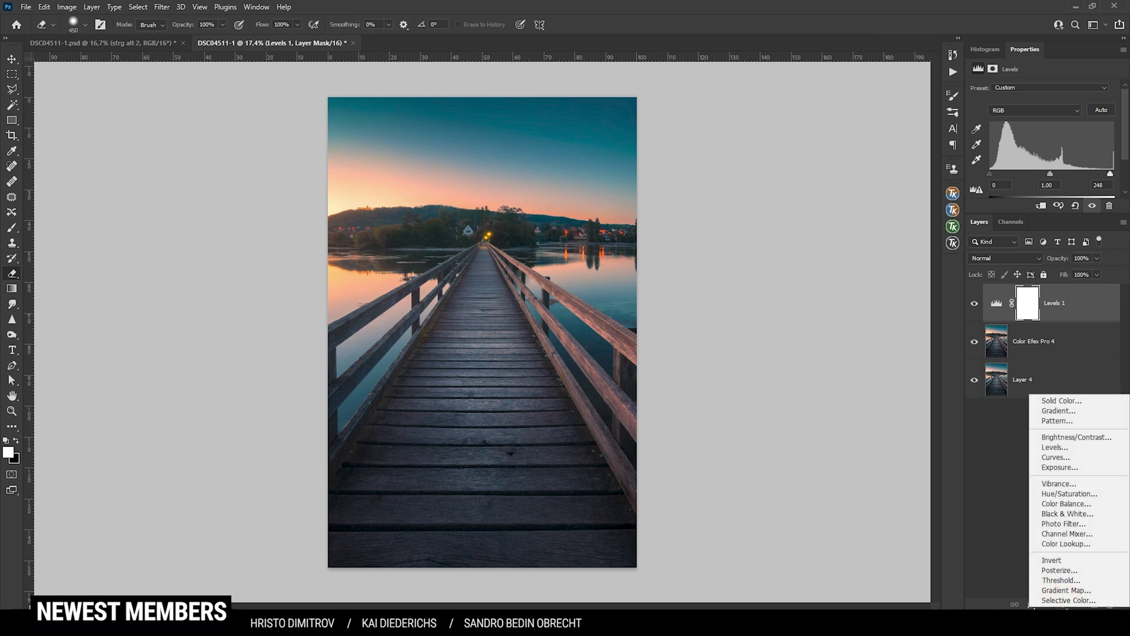
click(1058, 524)
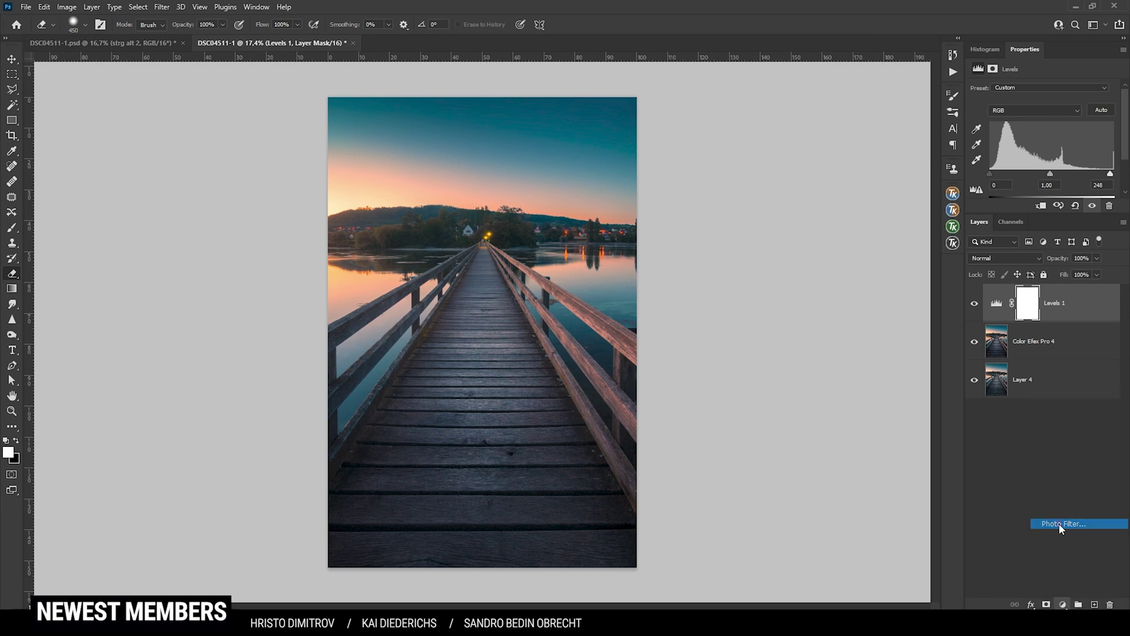
click(975, 302)
click(975, 302)
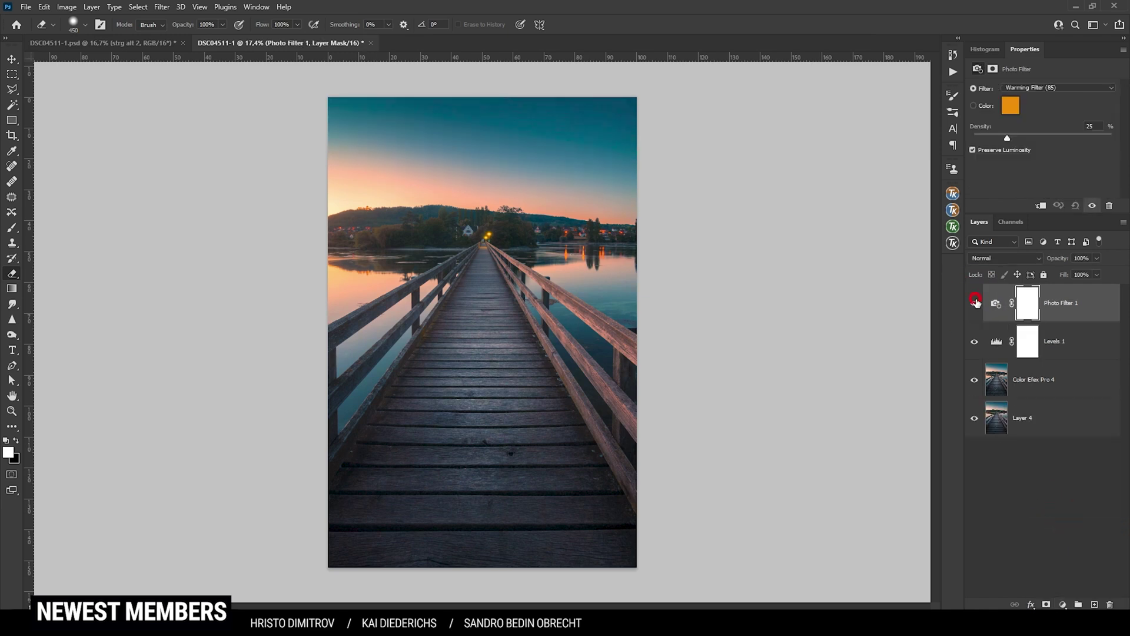
click(975, 302)
click(975, 302)
click(975, 303)
click(974, 303)
Step: Raise the Photo Filter density to 35% and compare the warmth
drag(1008, 139, 1020, 140)
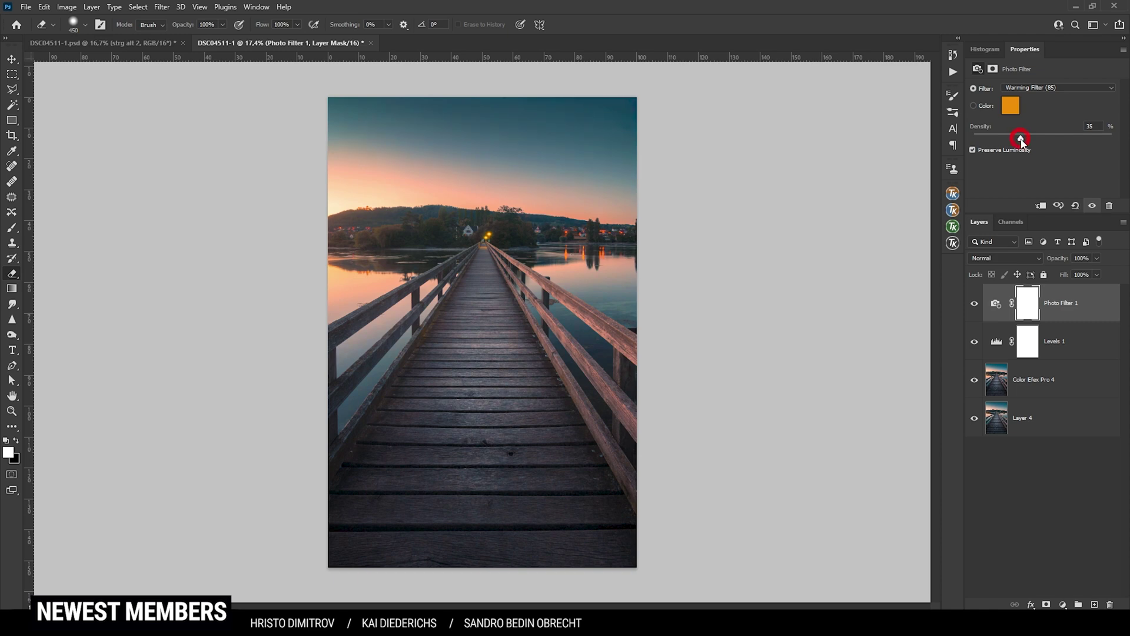
click(972, 304)
click(973, 303)
click(971, 303)
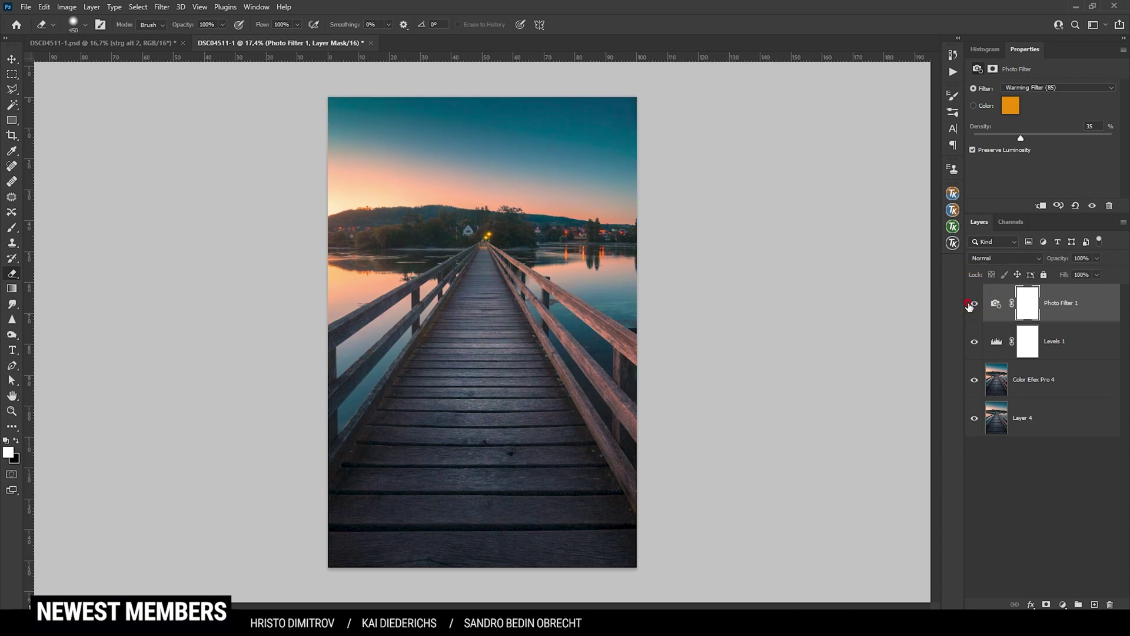